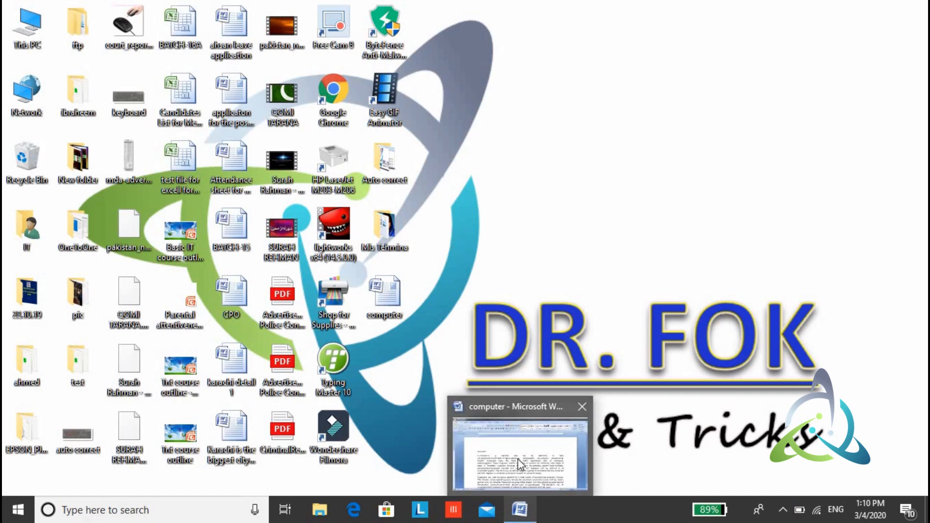
- Restore the minimized 'computer' Word document from the taskbar
click(519, 461)
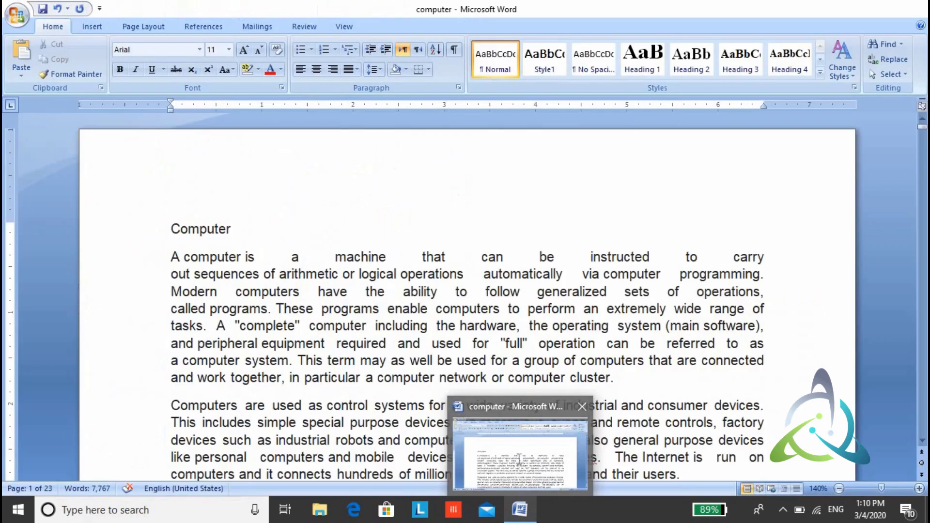
click(412, 326)
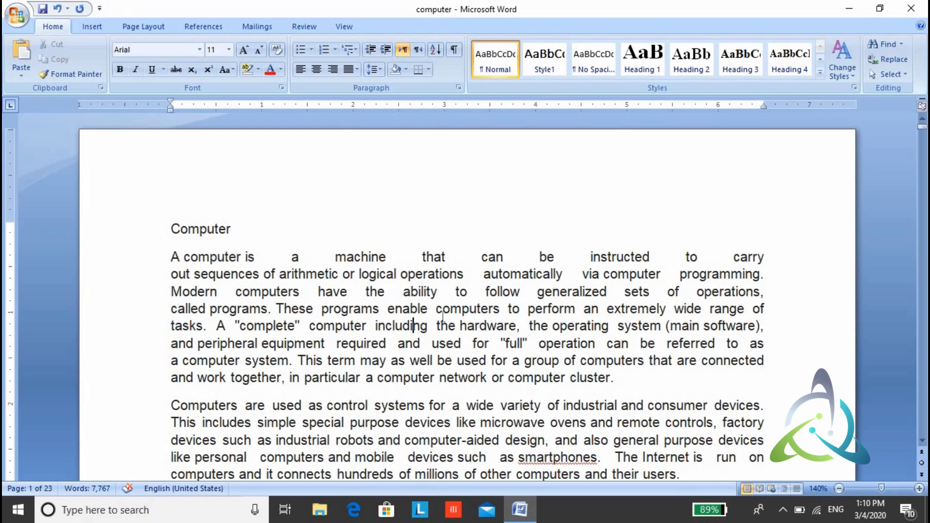
click(429, 309)
click(435, 308)
click(624, 374)
triple_click(508, 345)
scroll(507, 346, down, 1)
scroll(507, 346, down, 3)
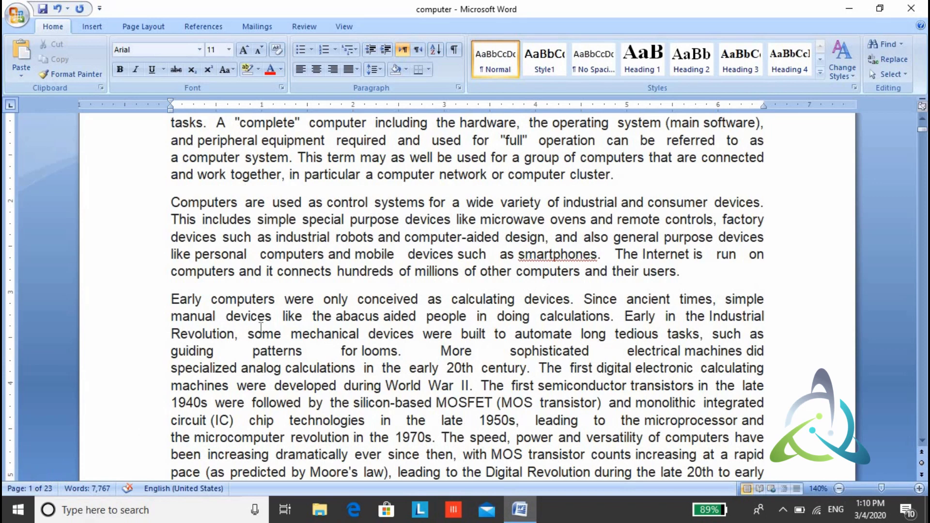
click(388, 270)
key(ctrl+Up)
key(ctrl+Up)
key(ctrl+Up)
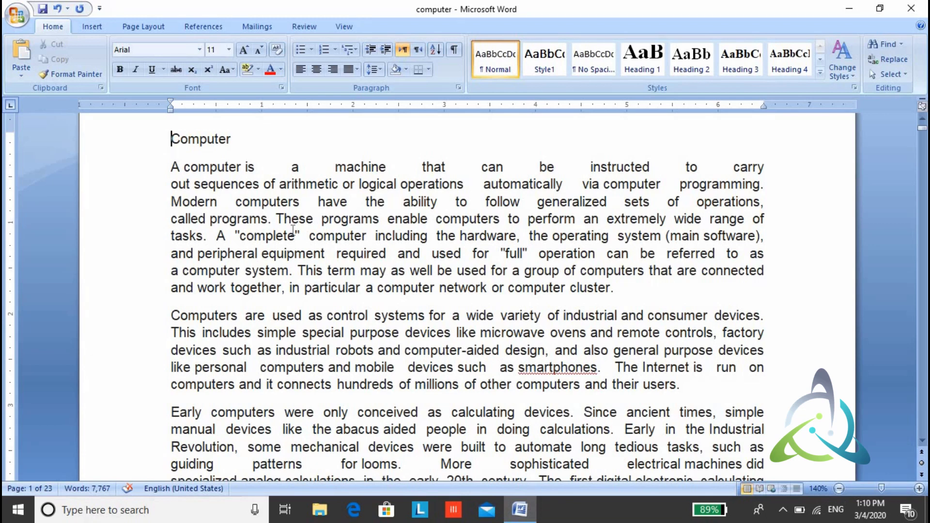
click(233, 139)
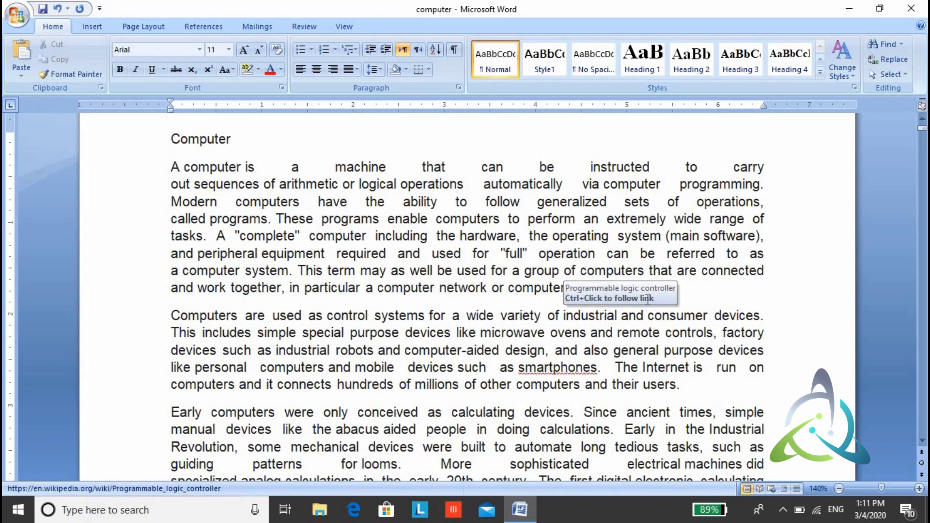
click(651, 298)
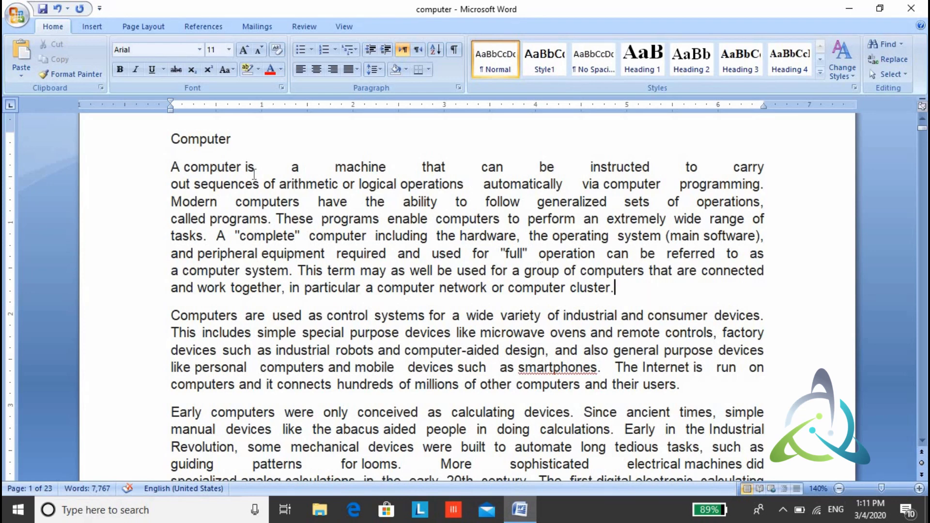
click(235, 131)
- Select the 'Computer' title line and style it Heading 3, bold 13.5 pt Times New Roman
triple_click(239, 141)
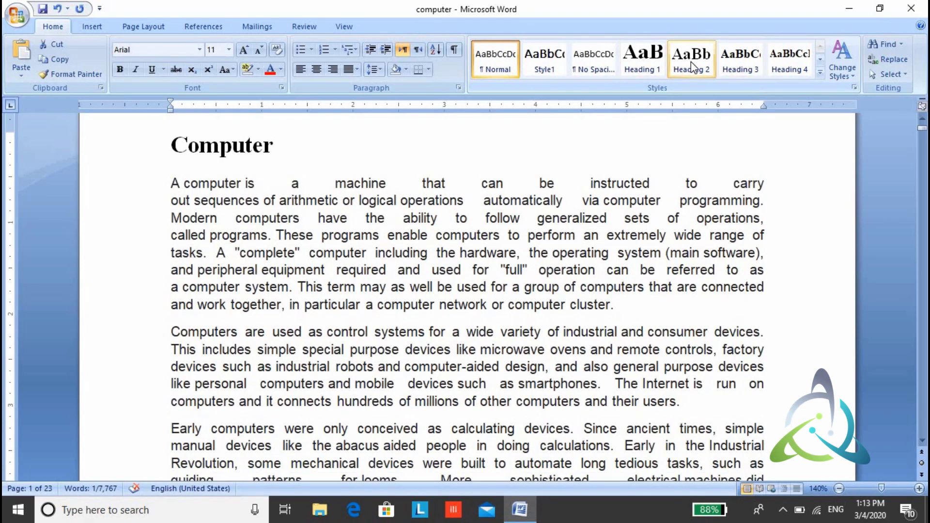
click(691, 62)
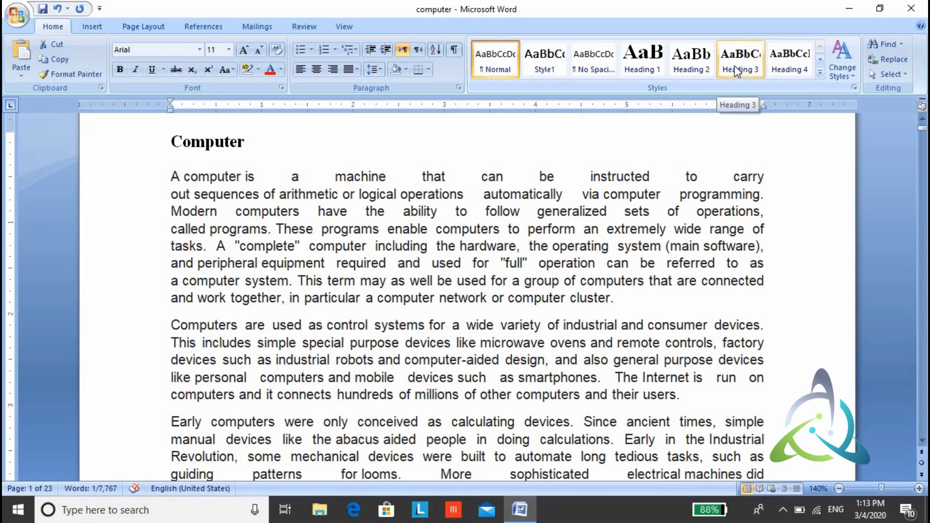
click(734, 67)
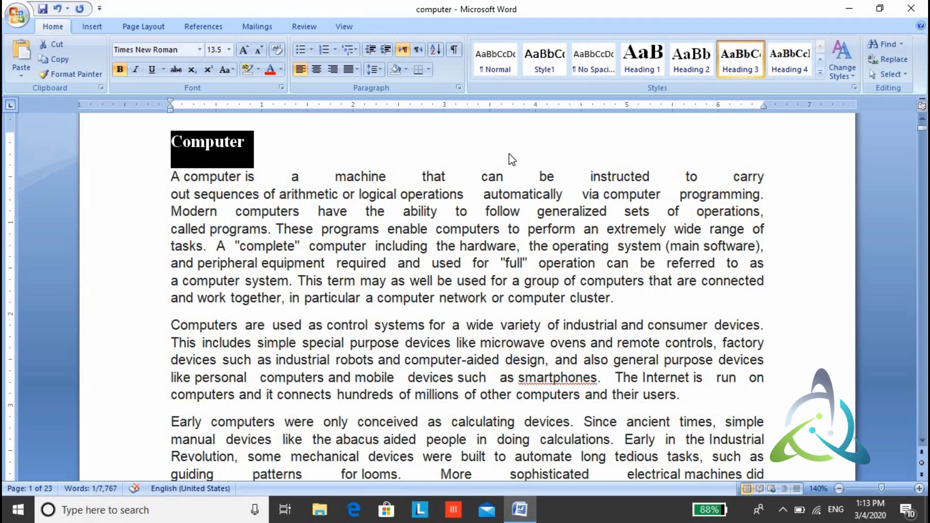
- Scroll down to the Etymology heading and apply the Heading 3 style
click(228, 282)
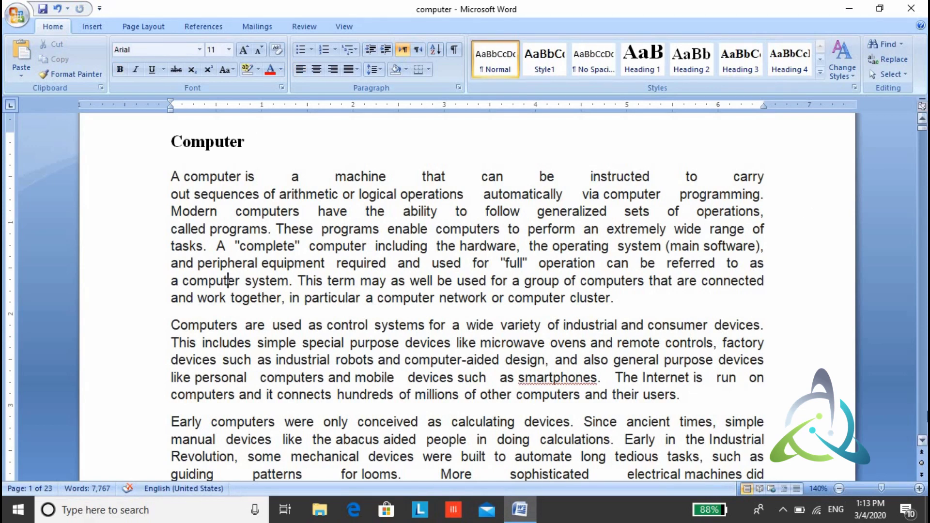
click(921, 440)
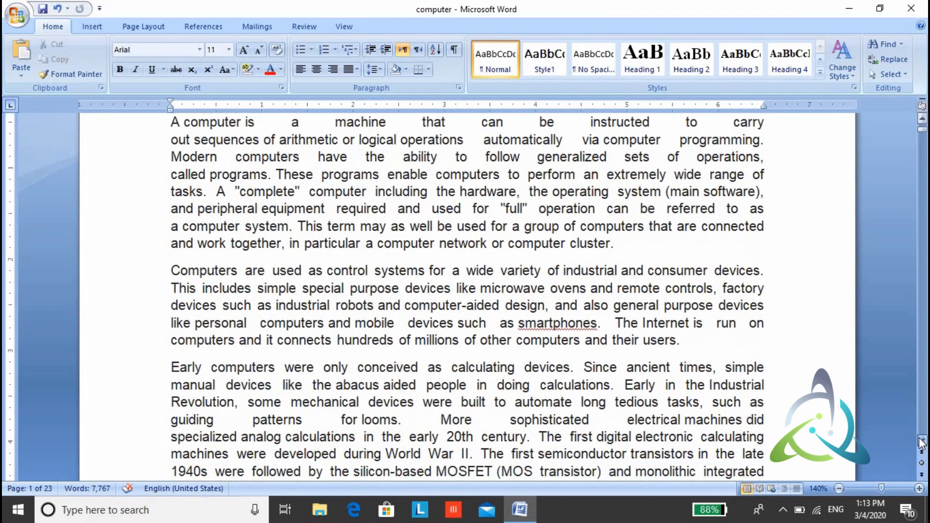
scroll(922, 440, down, 2)
scroll(922, 441, down, 2)
scroll(921, 441, down, 2)
scroll(922, 440, down, 2)
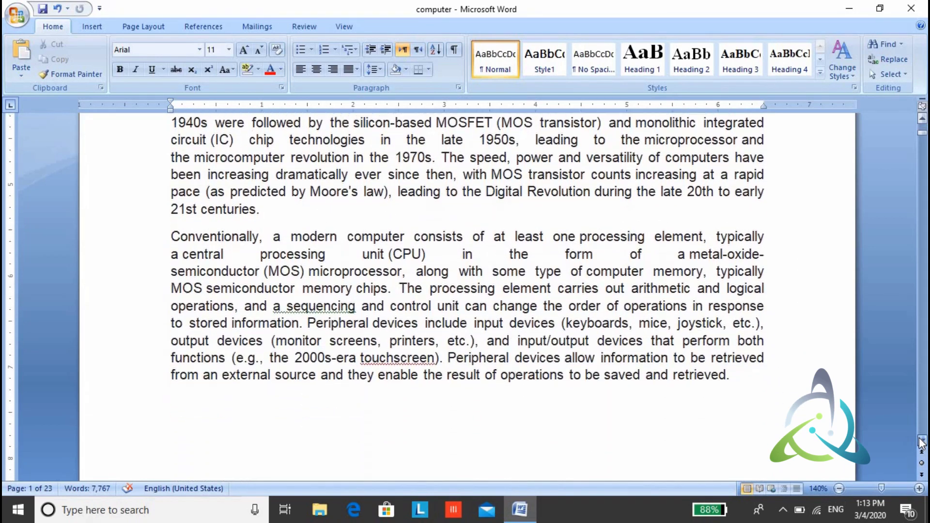
scroll(921, 442, down, 2)
scroll(921, 442, down, 2)
scroll(921, 442, down, 2)
scroll(921, 441, down, 2)
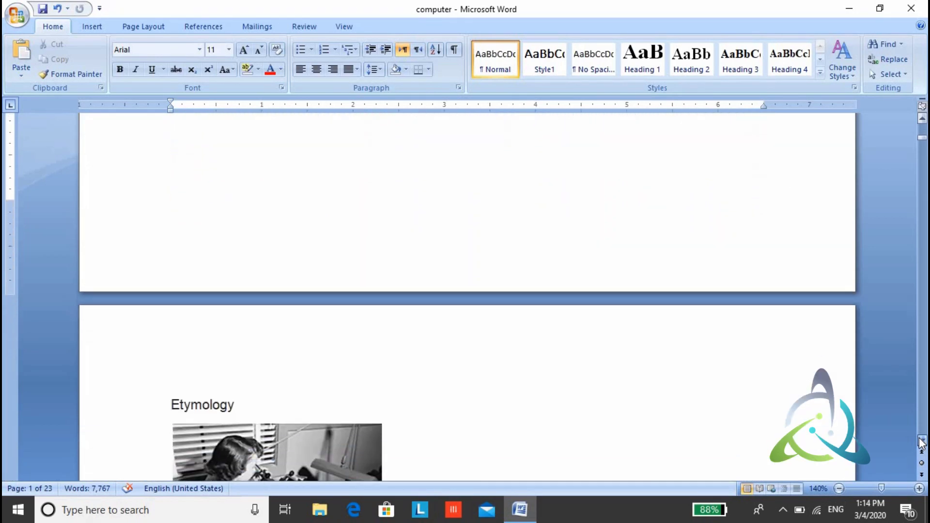
scroll(921, 442, down, 2)
click(237, 358)
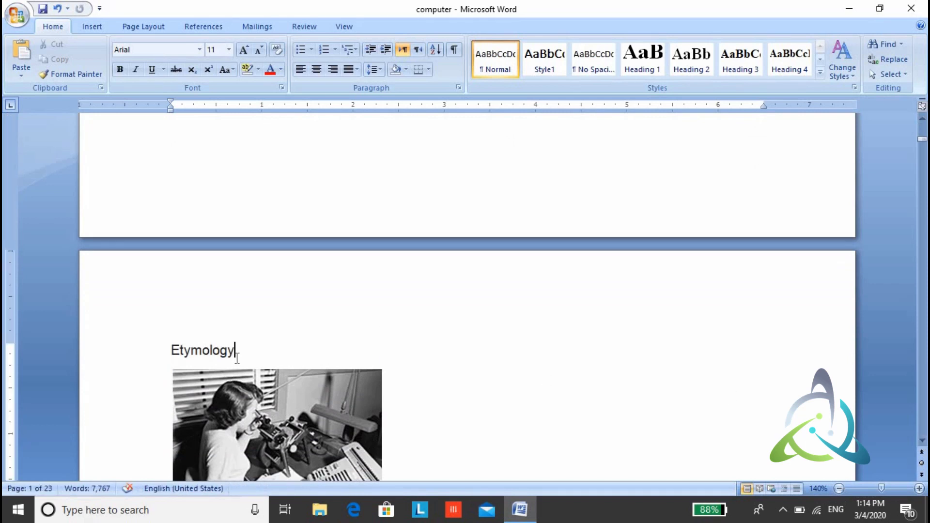
double_click(236, 361)
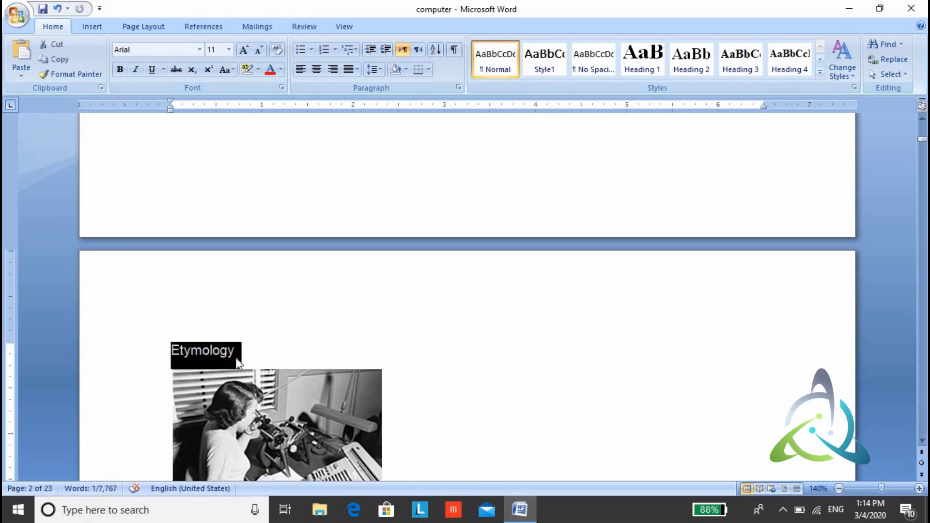
click(734, 65)
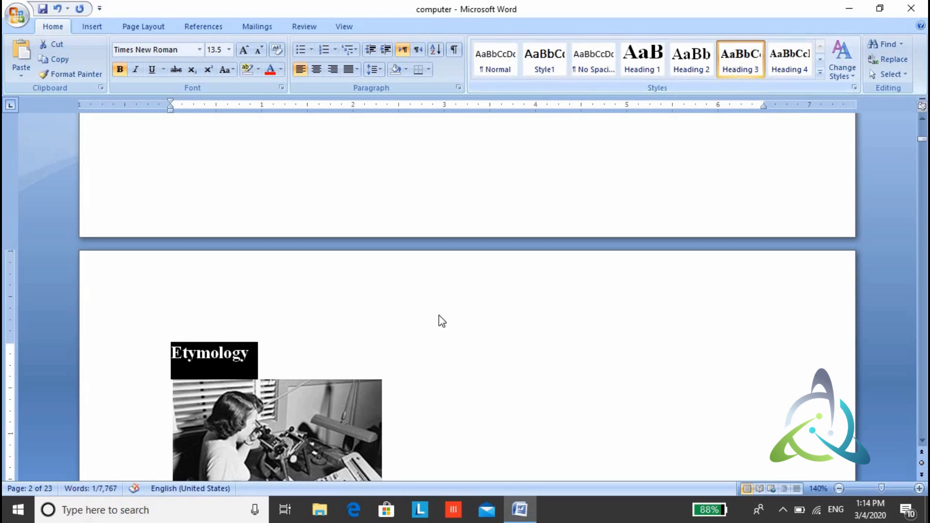
click(246, 353)
- Select the History heading line and make it Heading 3
scroll(246, 355, down, 2)
click(246, 356)
key(Down)
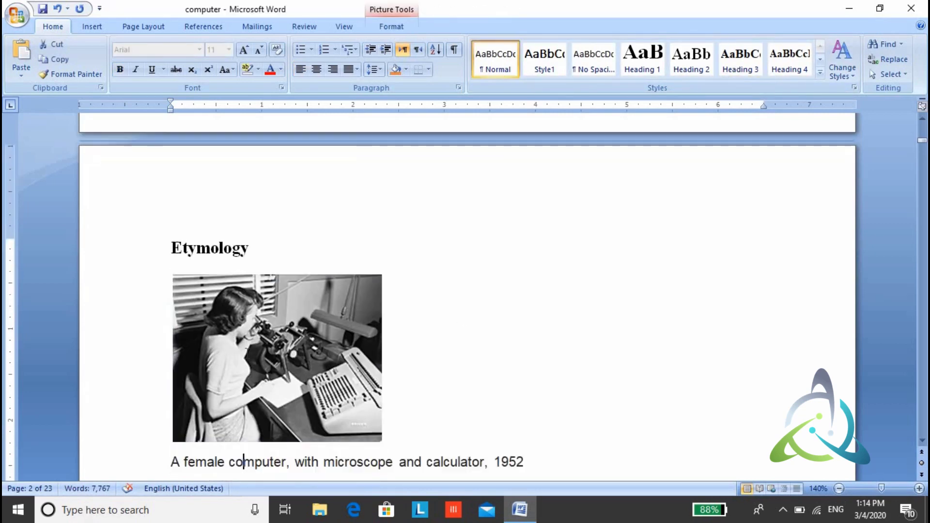
key(Down)
key(Down)
key(Down)
- Select the 'First computing device' heading and apply Heading 3
key(Down)
key(Down)
key(Down)
key(Up)
key(Up)
key(Up)
key(Up)
key(shift+Home)
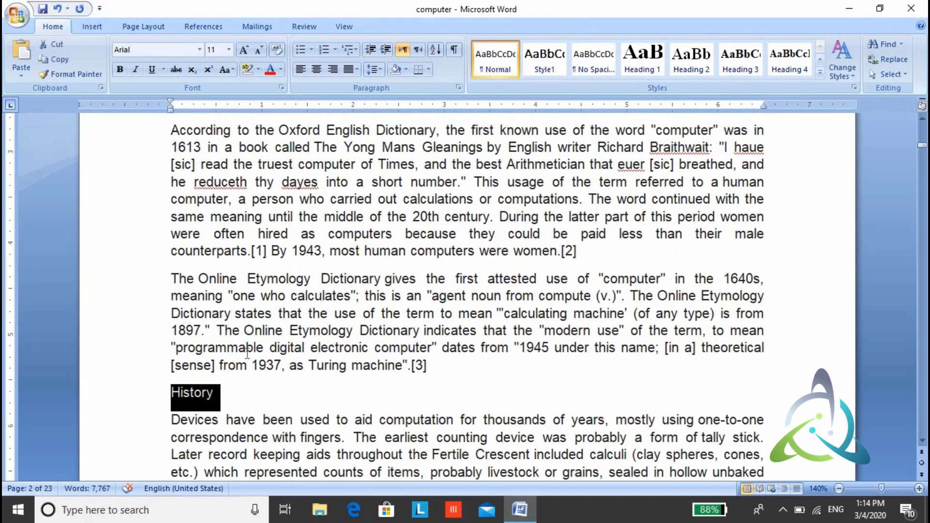
click(745, 59)
key(Down)
key(Down)
key(Down)
key(Down)
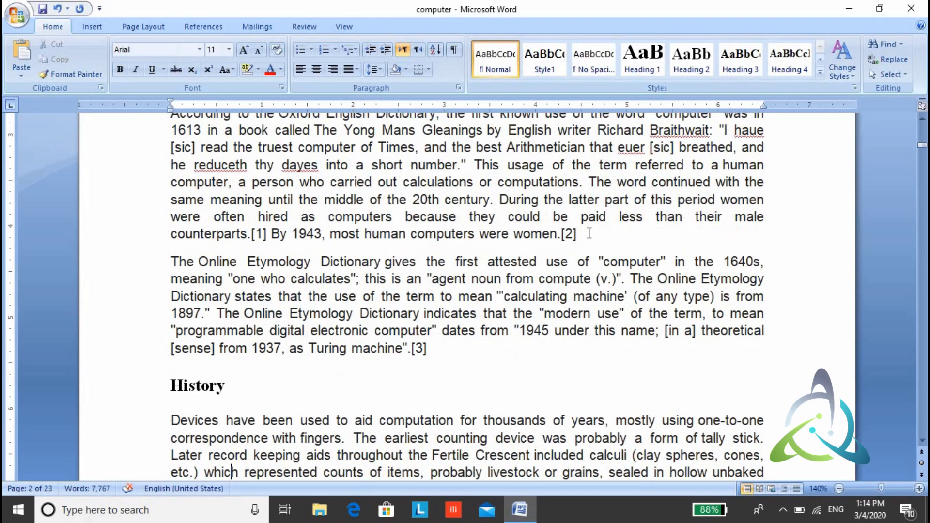
key(Down)
key(Down)
key(Down)
key(Down)
key(Down)
key(Down)
key(Down)
key(Down)
key(Down)
key(Down)
key(Down)
key(Down)
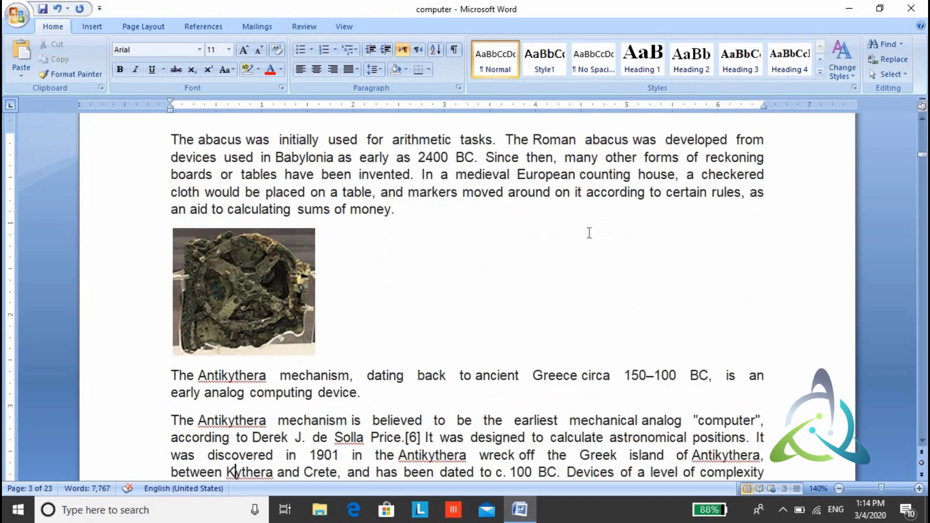
key(Down)
key(Down)
key(Down)
key(Down)
key(Down)
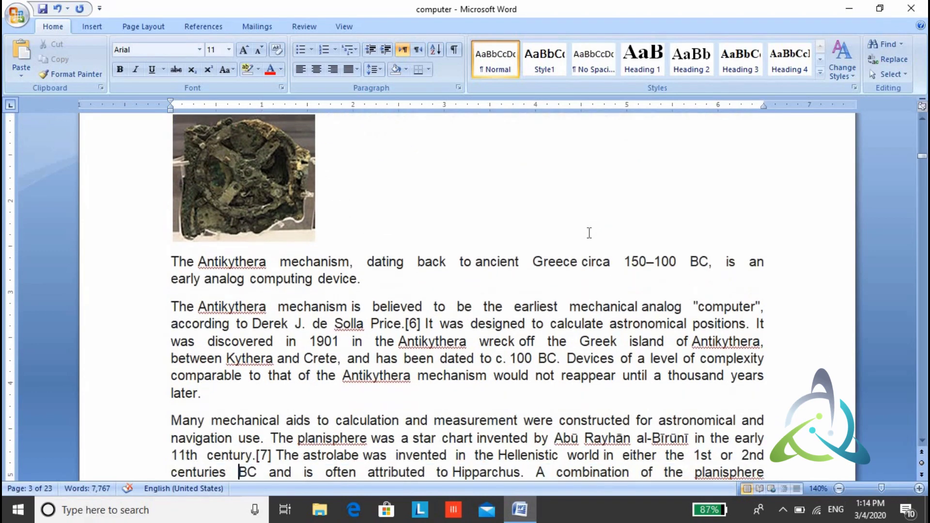
key(Down)
key(Down)
key(Down)
key(Down)
key(Down)
key(Down)
key(Down)
key(Down)
key(Down)
key(Down)
key(Down)
key(Down)
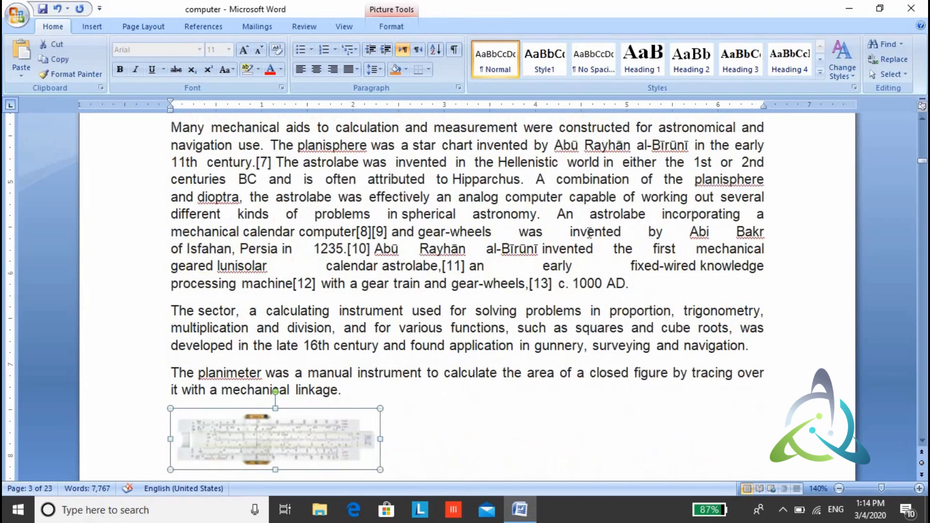
key(Down)
key(Down)
key(Down)
key(Down)
key(Down)
key(Down)
key(Down)
key(Down)
key(Down)
key(Down)
key(Down)
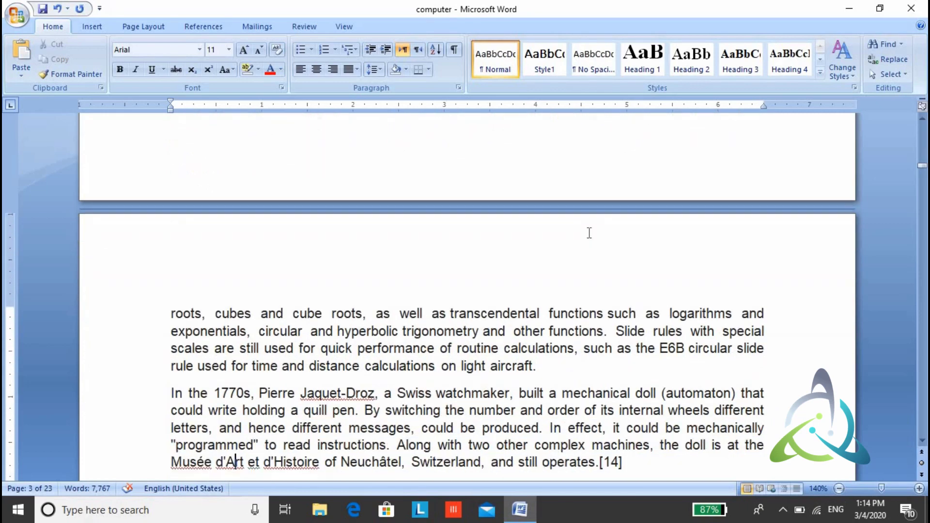
key(Down)
key(Down)
key(Down)
key(Down)
key(Down)
key(Down)
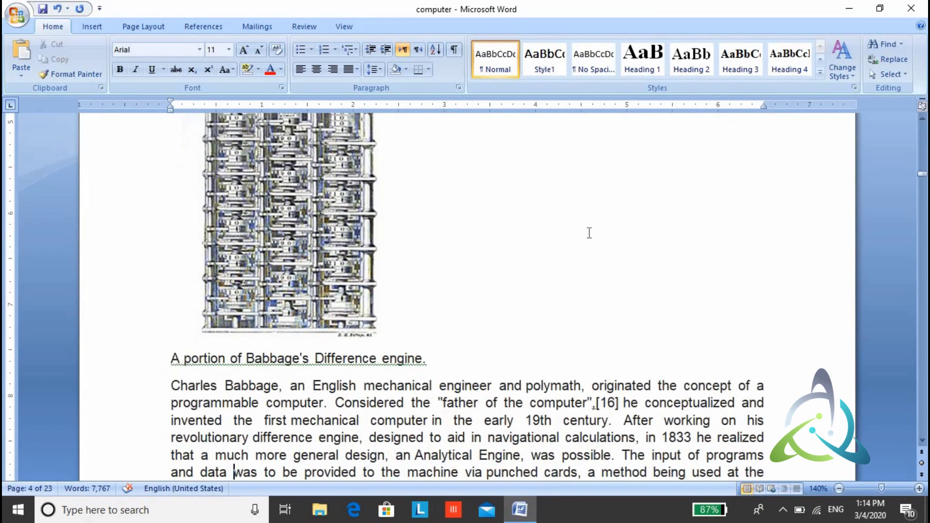
key(Up)
key(Up)
key(Up)
key(Up)
key(Up)
key(Up)
key(Down)
key(Down)
key(Home)
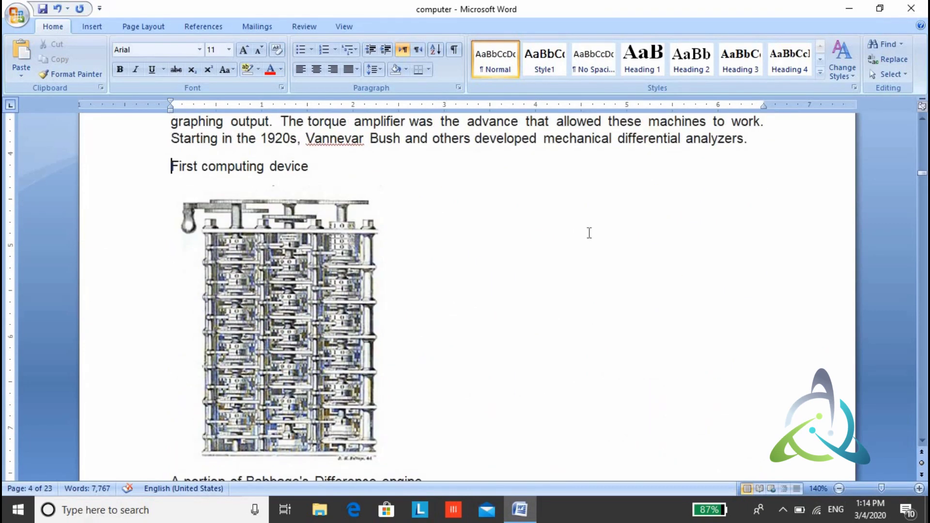
key(shift+End)
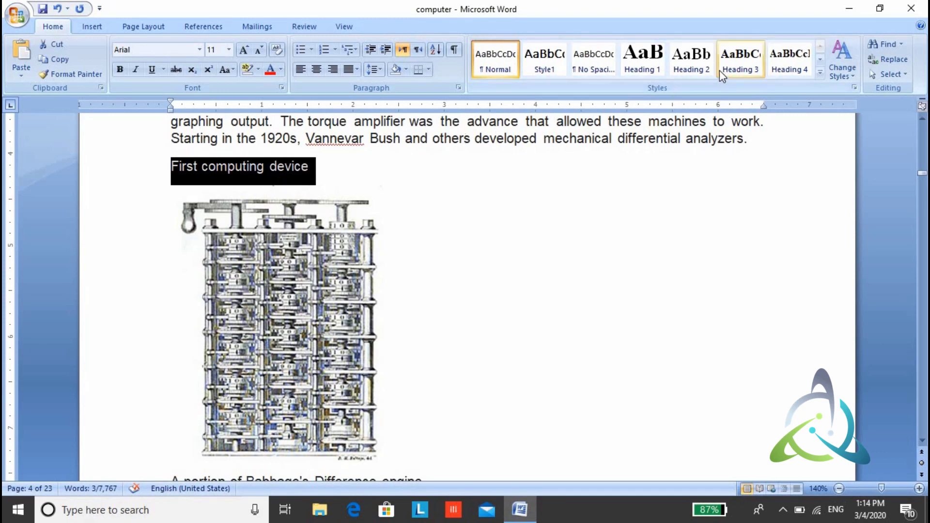
click(746, 70)
key(ctrl+z)
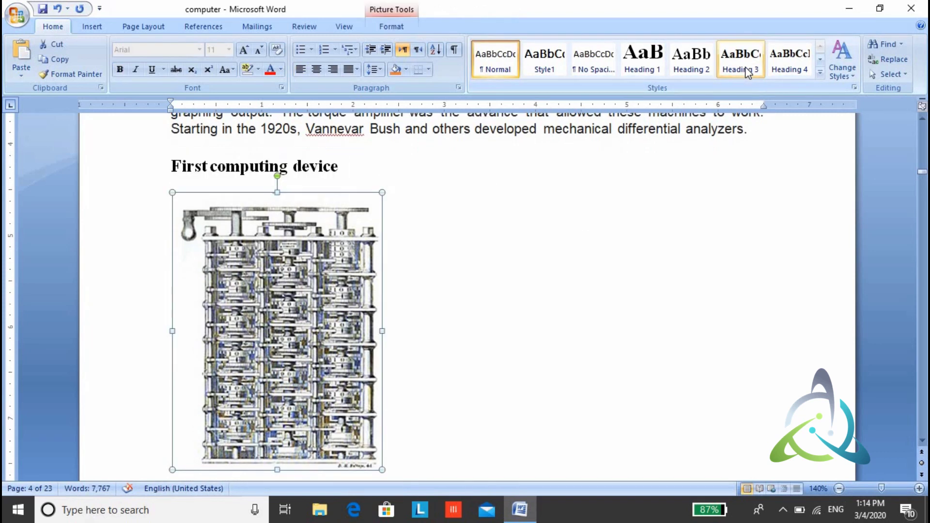
key(ctrl+z)
- Apply Heading 3 to the 'Analog computers' and 'Digital computers' headings
key(Down)
key(Down)
key(Down)
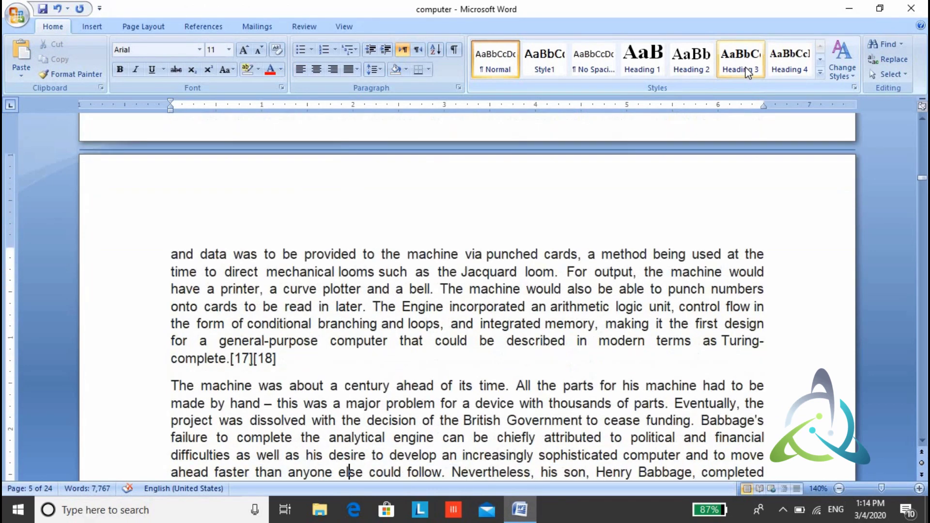
key(Down)
key(Down)
key(Down)
key(Down)
key(Down)
key(Down)
key(Down)
key(Down)
key(Up)
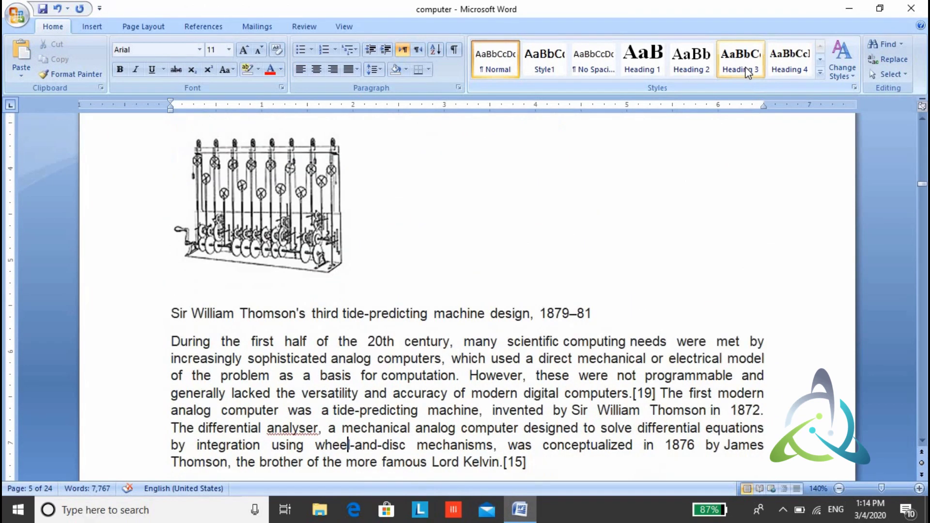
key(Up)
key(Up)
key(Up)
key(Up)
key(Down)
key(Down)
key(shift+Home)
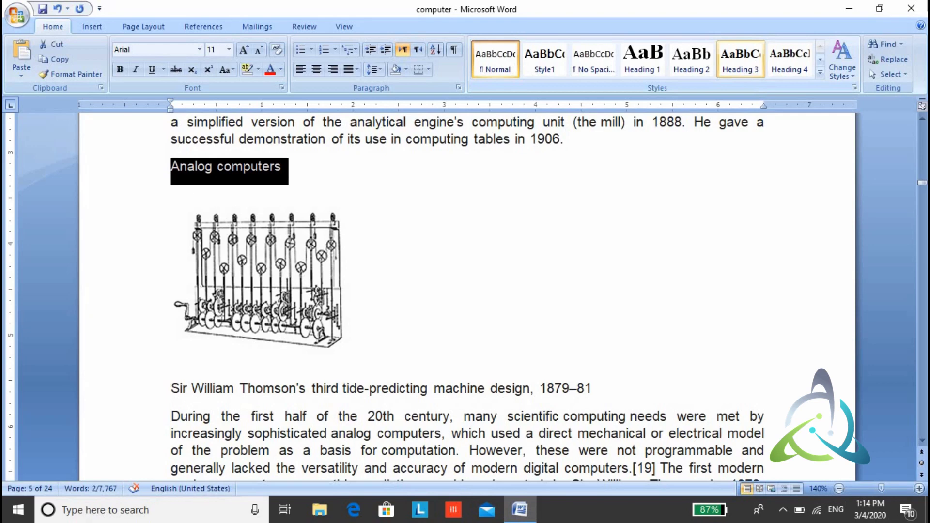
click(740, 64)
click(741, 64)
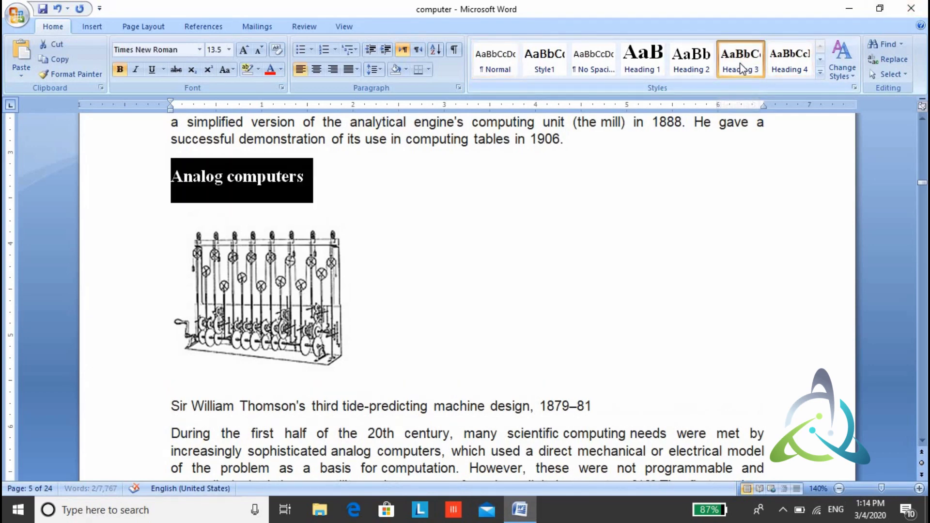
key(Down)
key(Down)
key(Down)
key(Down)
key(Down)
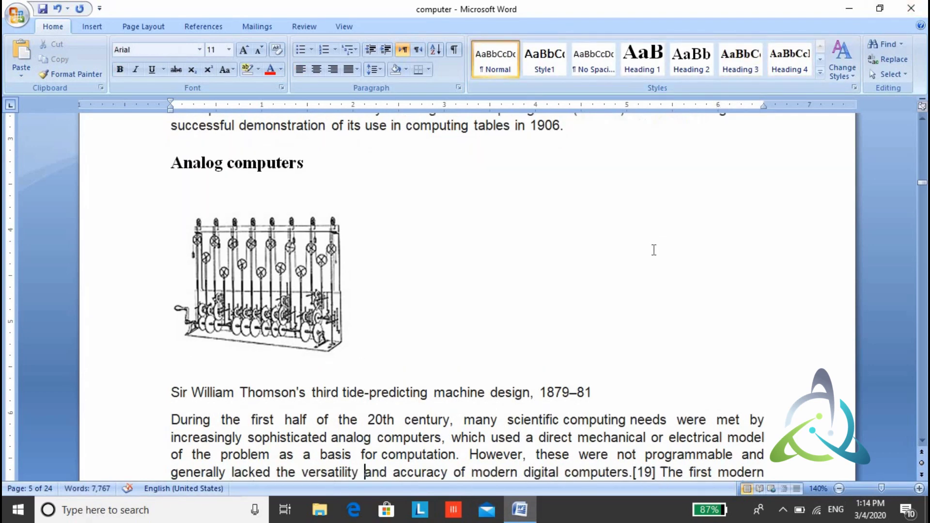
key(Down)
key(Down)
key(Down)
key(Down)
key(Down)
key(Down)
key(Down)
key(Down)
key(Down)
key(Down)
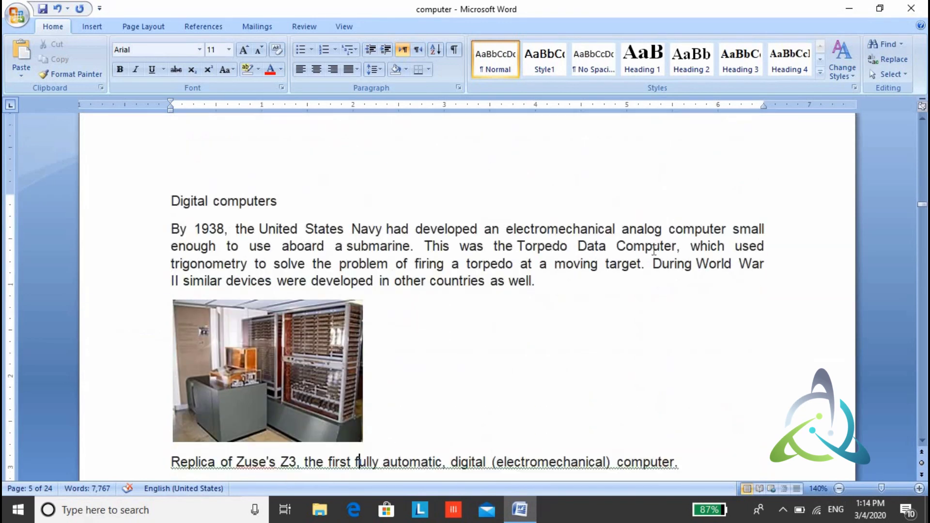
key(Up)
key(Up)
key(Up)
key(Up)
key(Up)
key(Up)
key(shift+Home)
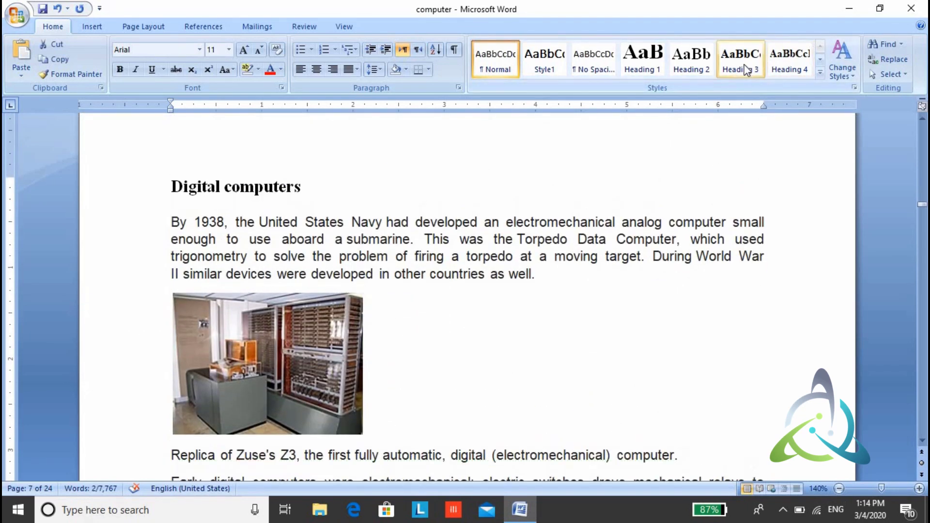
click(749, 74)
click(402, 384)
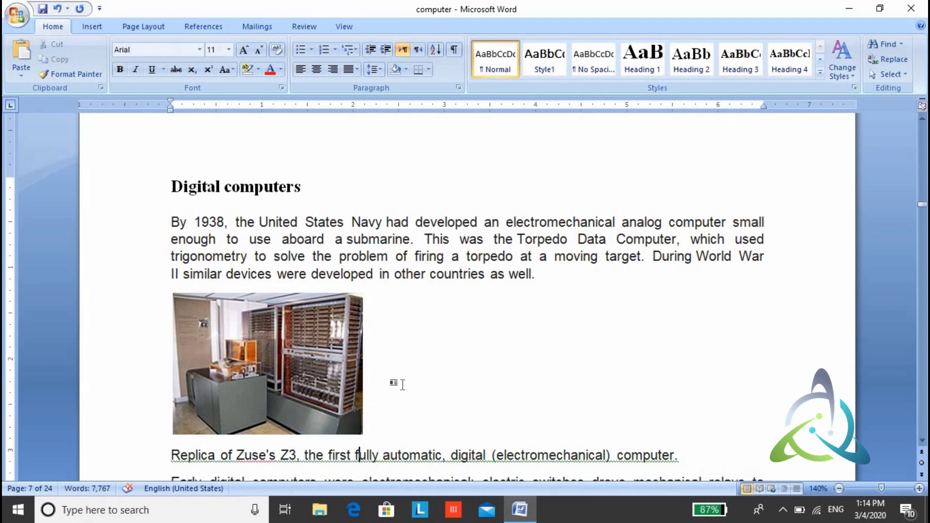
- Apply Heading 3 to 'Vacuum tubes and digital electronic circuits' and 'Modern computers'
key(Down)
key(Down)
key(Down)
key(Down)
key(Down)
key(Down)
key(Down)
key(Down)
key(Down)
key(Down)
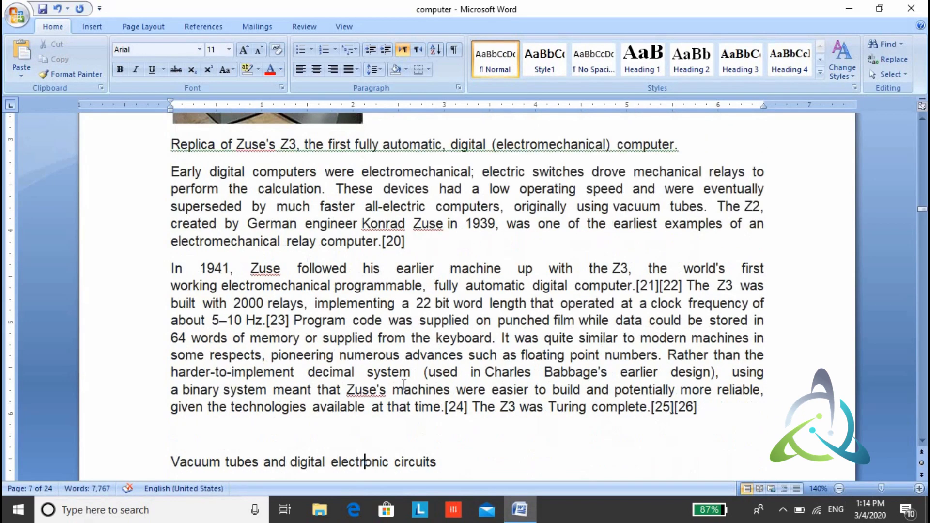
key(Down)
key(Down)
key(Up)
key(Home)
key(Up)
key(shift+Down)
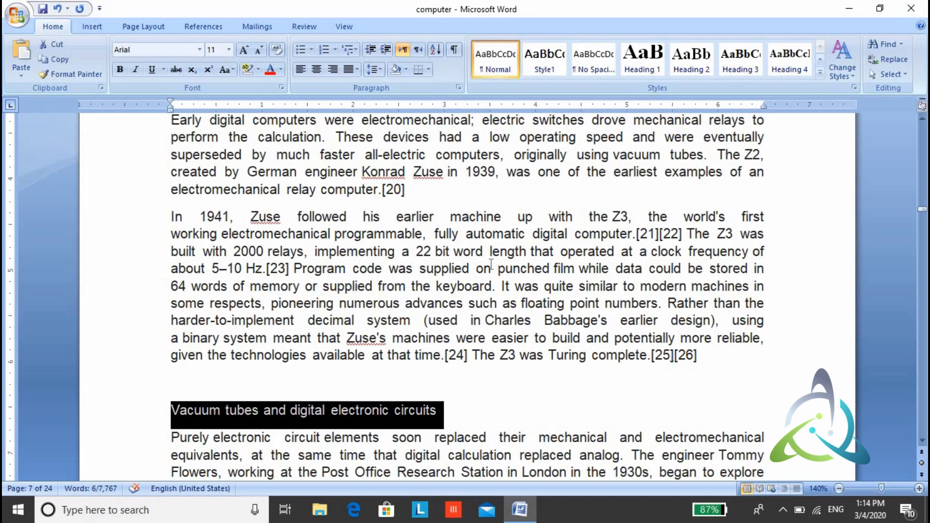
click(739, 58)
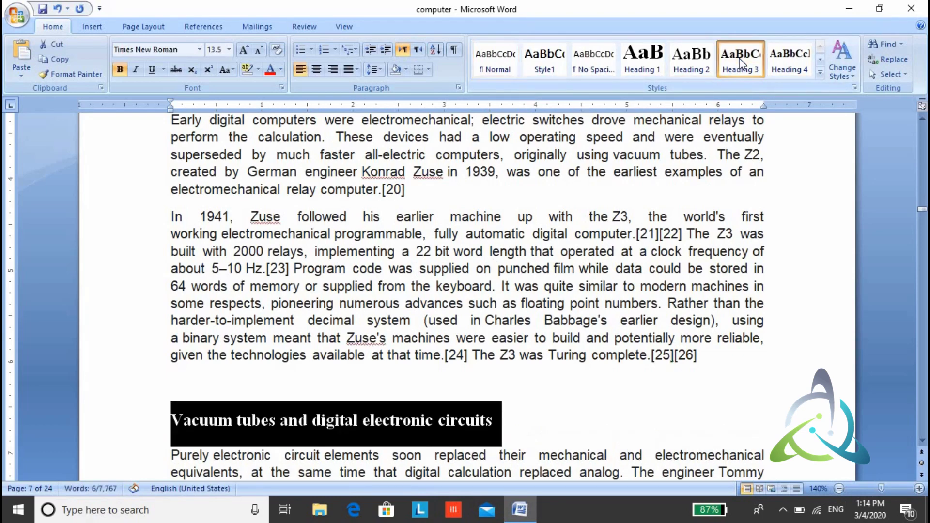
key(Down)
key(Down)
key(Down)
key(Down)
key(Down)
key(Down)
key(Down)
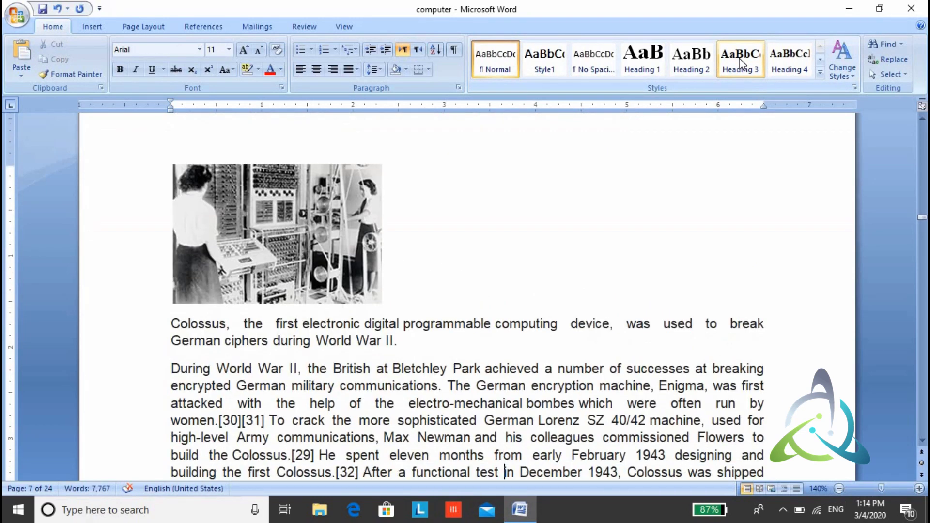
key(Down)
key(Down)
key(Down)
key(Down)
key(Down)
key(Down)
key(Down)
key(Down)
key(Down)
key(Down)
key(Down)
key(Down)
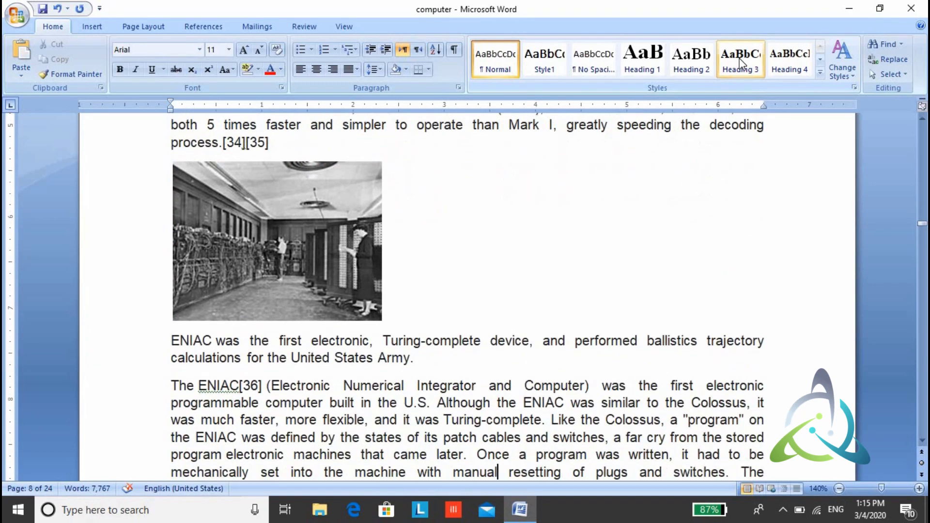
key(Down)
key(Down)
key(Down)
key(Down)
key(Down)
key(Down)
key(Down)
key(Down)
key(Down)
key(Down)
key(Down)
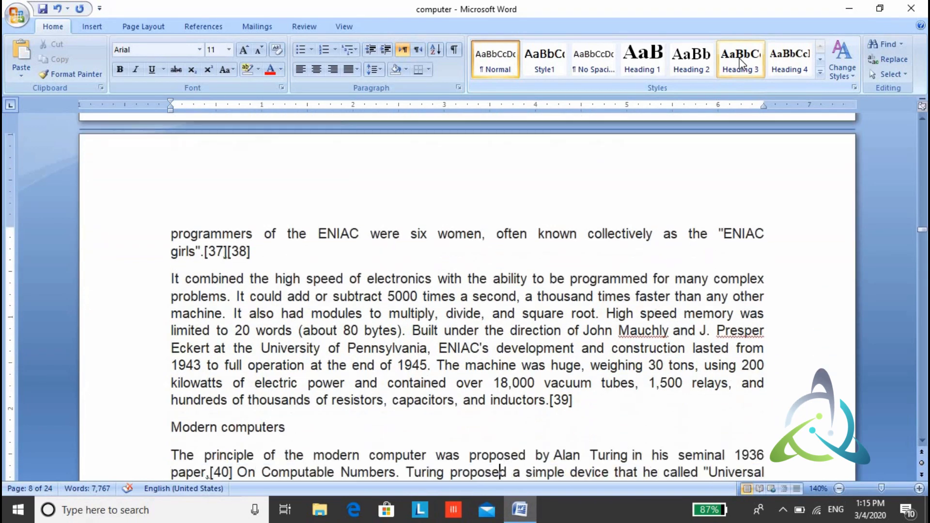
key(Up)
key(shift+Home)
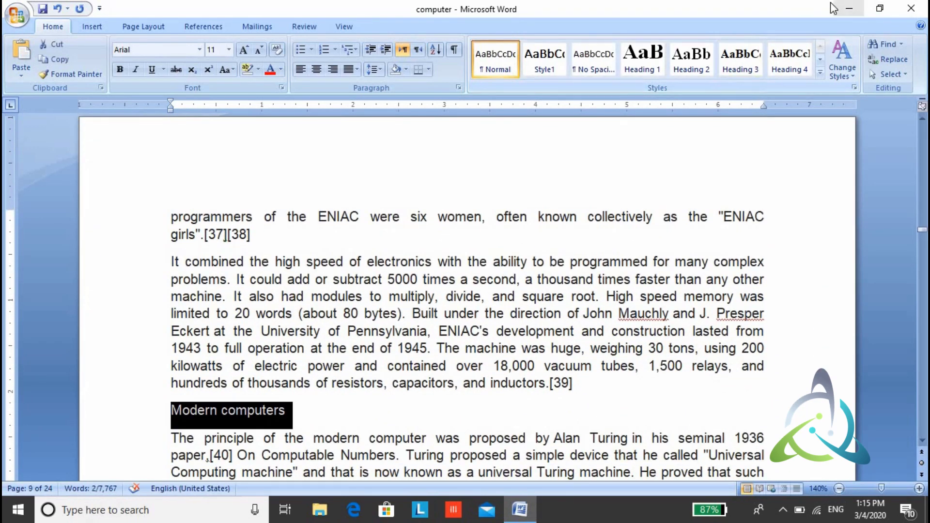
click(738, 63)
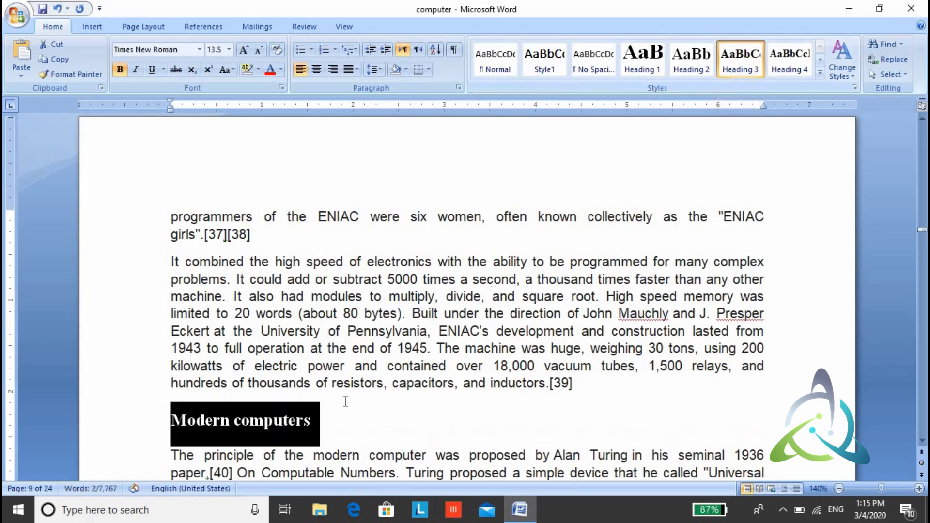
click(326, 426)
- Select the 'Stored programs' heading line and make it Heading 3
key(Page_Down)
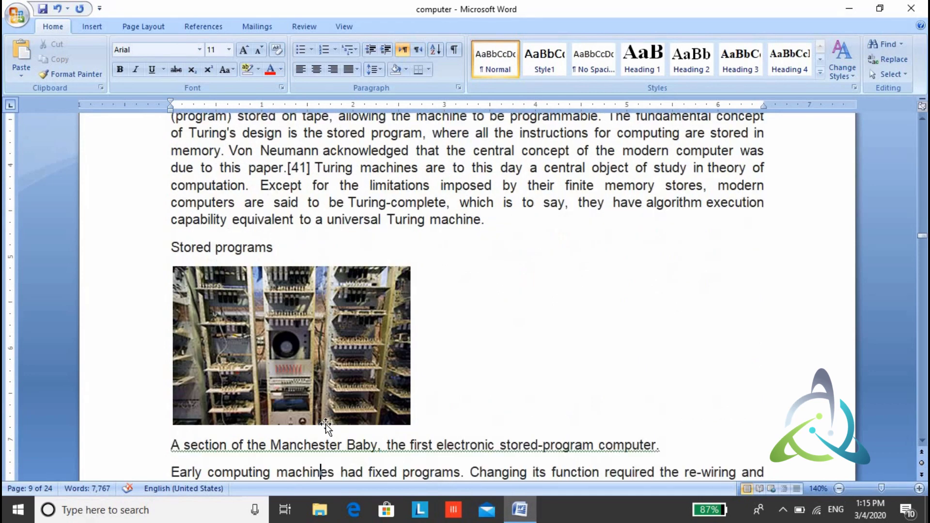
click(325, 423)
key(Up)
key(Up)
key(Up)
key(Down)
key(Down)
key(shift+Home)
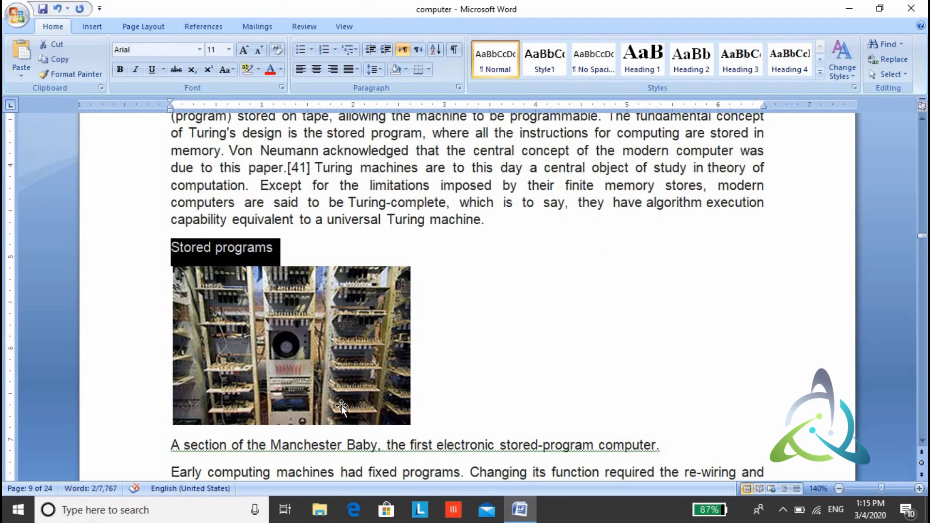
click(738, 64)
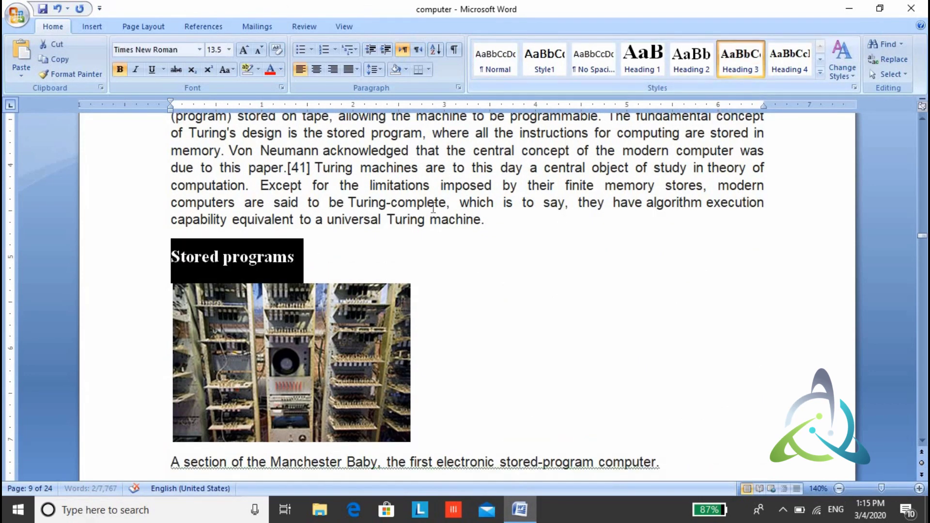
click(315, 251)
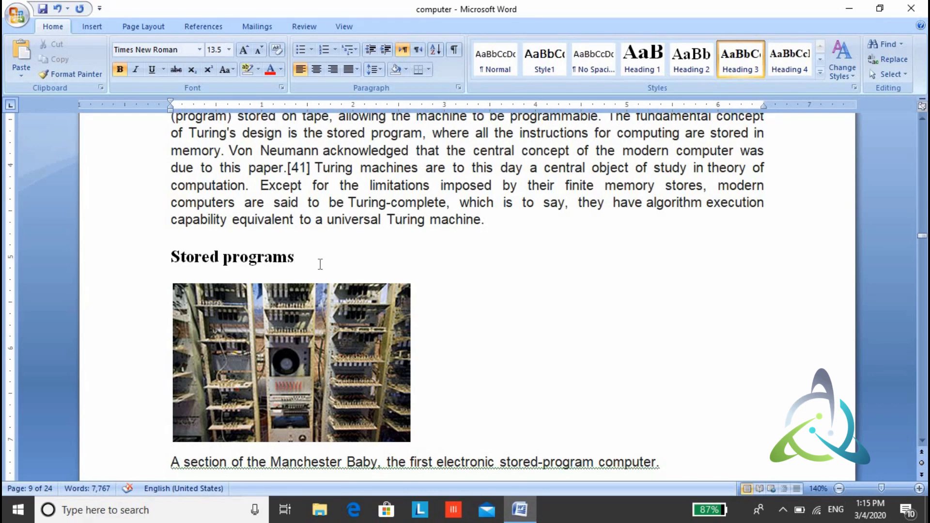
- Add a blank paragraph above the Computer title and place the cursor on it
key(ctrl+Home)
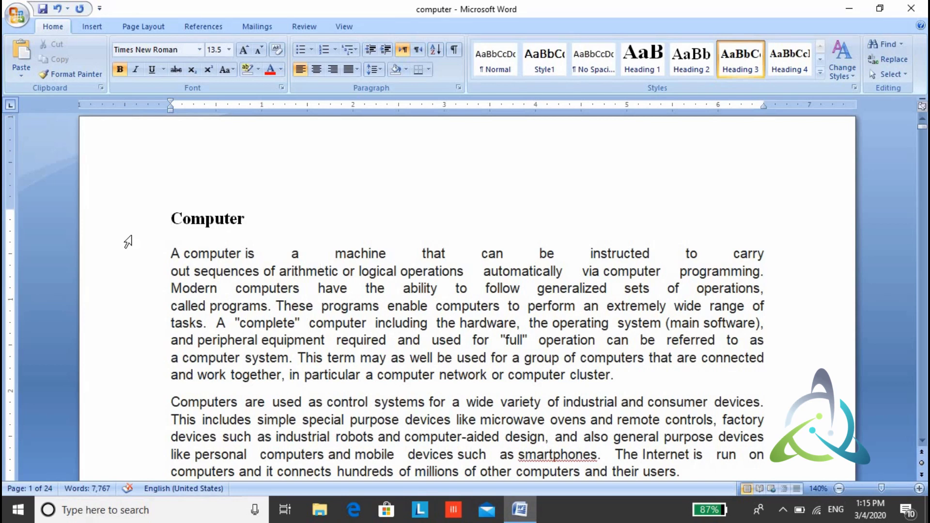
key(Return)
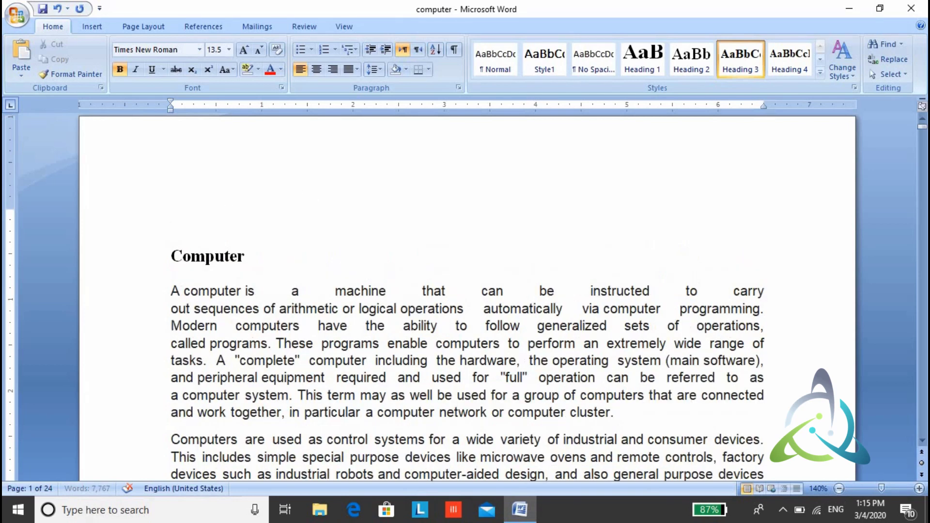
key(Up)
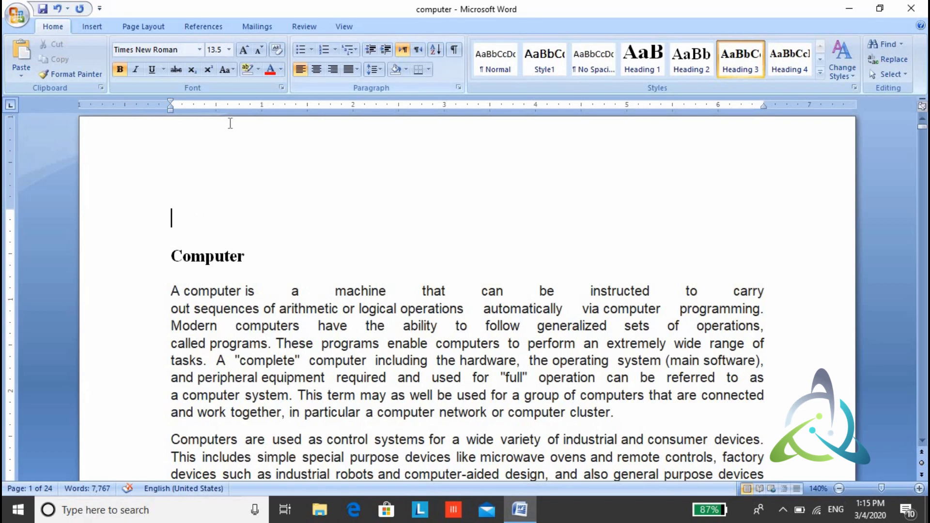
- Insert Automatic Table 1 from the References tab's Table of Contents menu
click(203, 26)
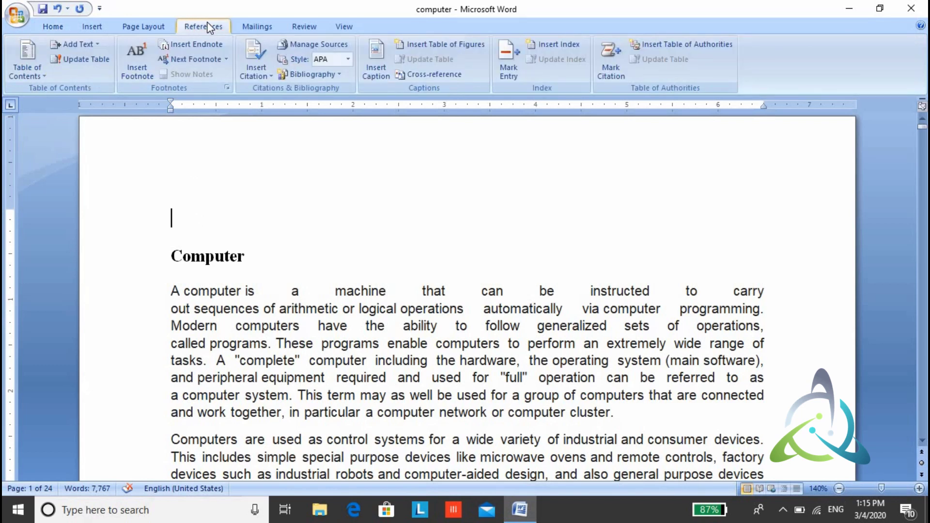
click(34, 68)
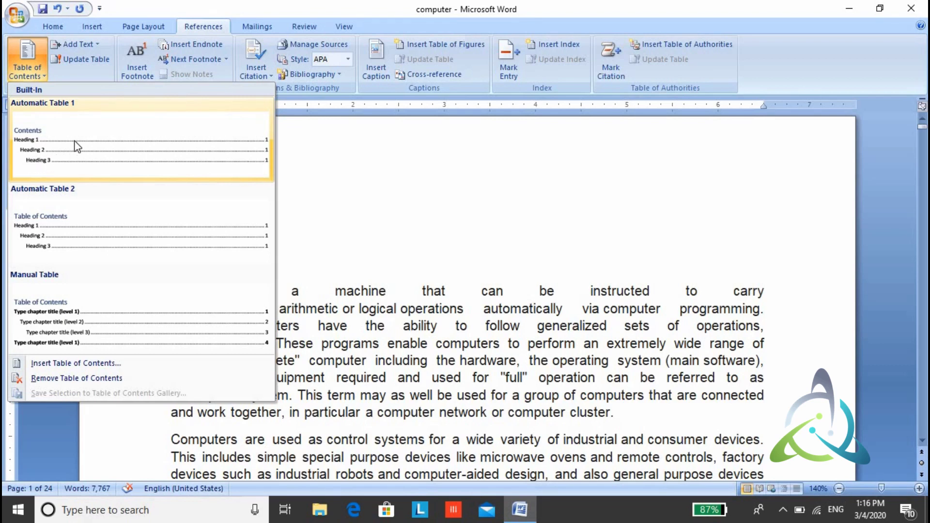
click(74, 141)
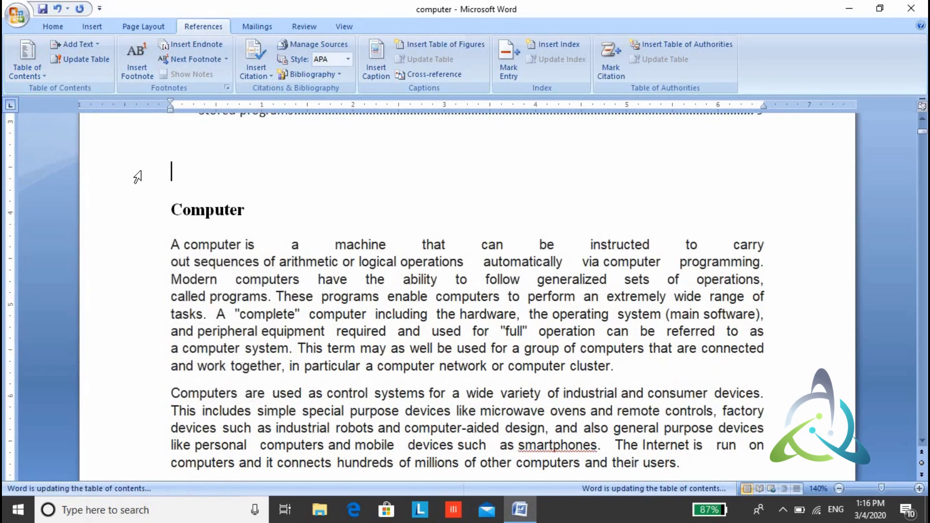
scroll(138, 178, up, 1)
scroll(138, 178, up, 2)
scroll(138, 177, up, 1)
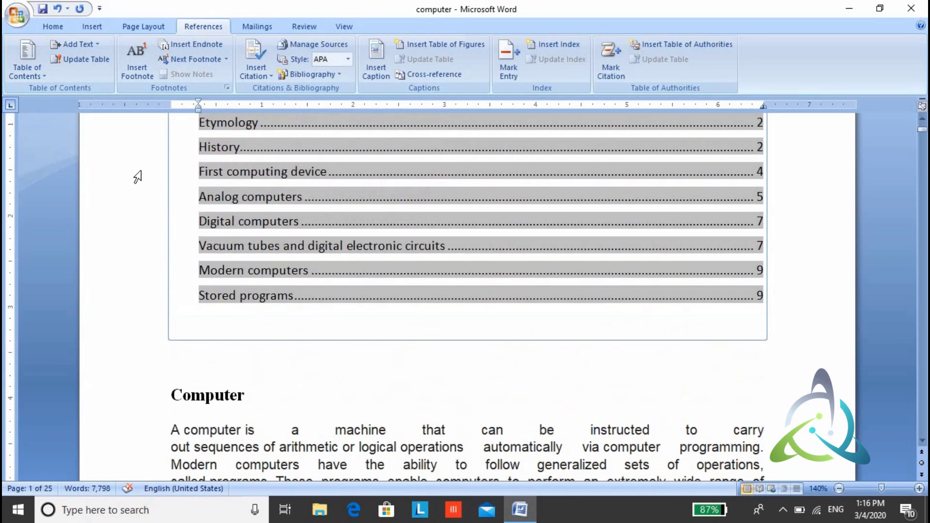
scroll(138, 177, up, 1)
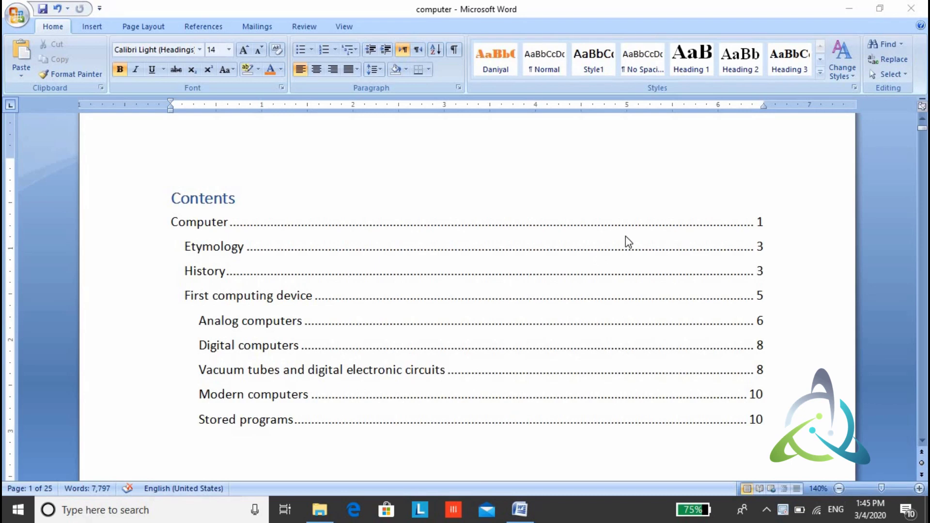
- Select the Computer title under the contents table and apply Heading 1 (24 pt Times New Roman)
key(Down)
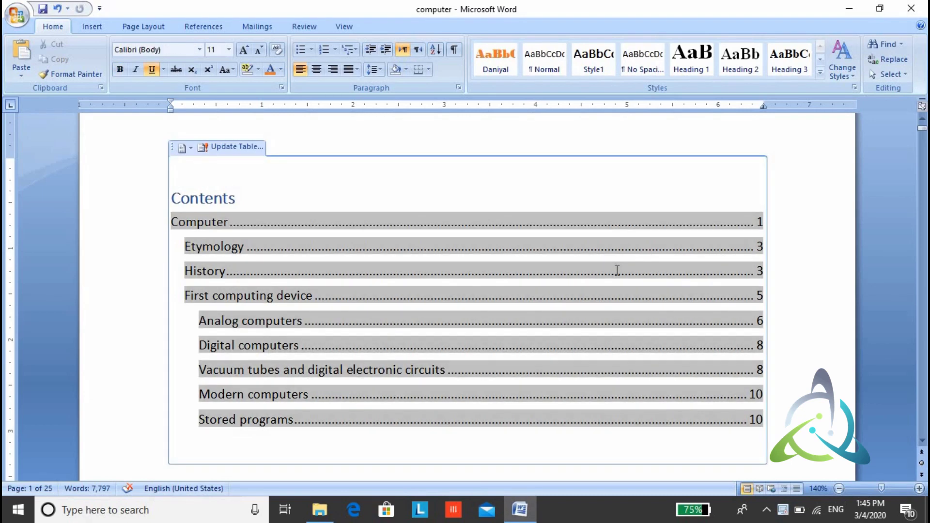
key(Down)
key(Down)
key(Down)
key(Down)
key(Down)
key(Down)
key(Up)
key(Up)
key(Up)
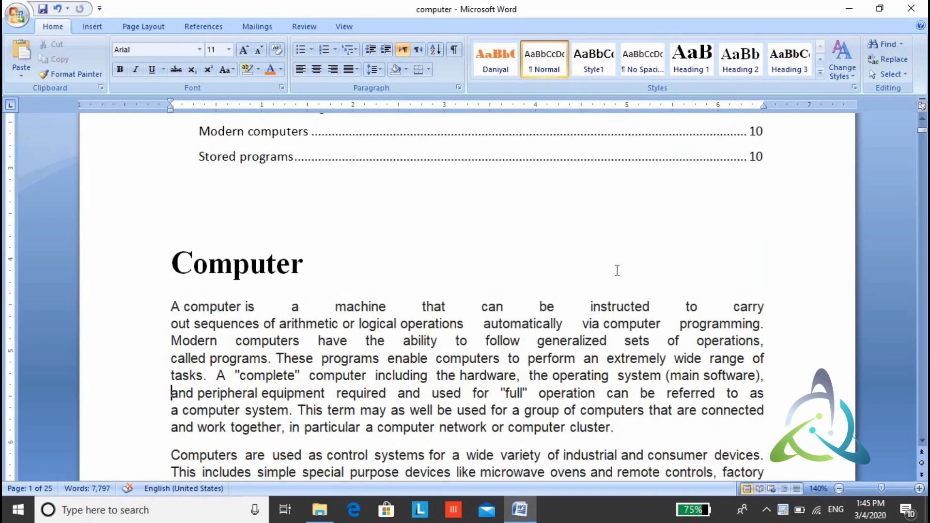
key(Up)
key(Up)
key(Up)
key(Up)
key(Up)
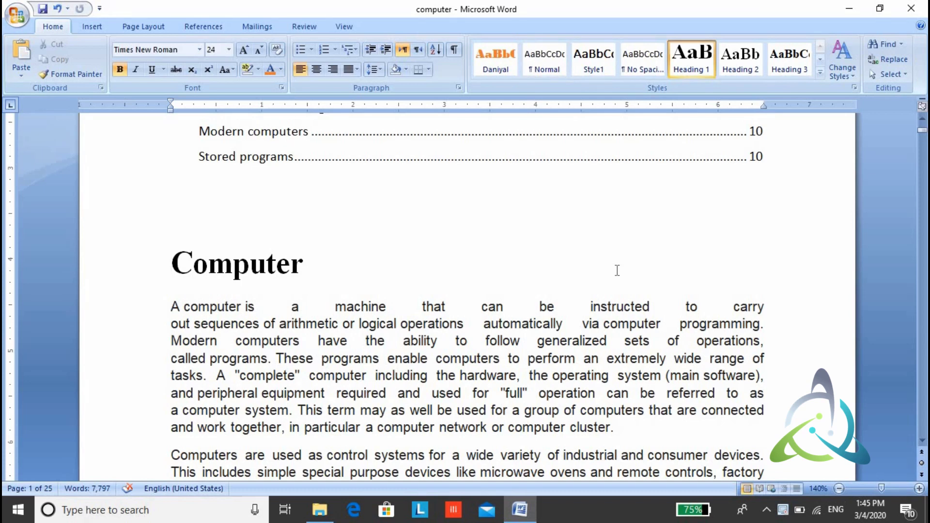
key(shift+End)
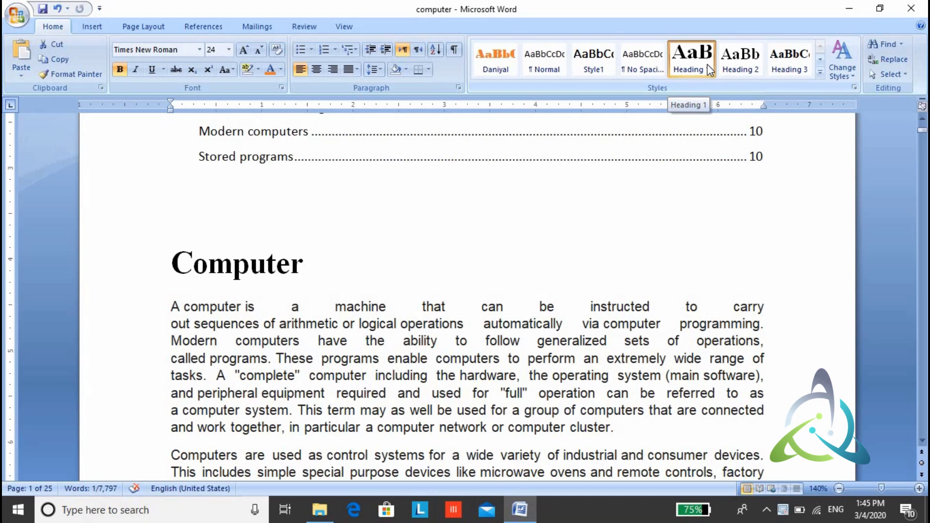
click(701, 73)
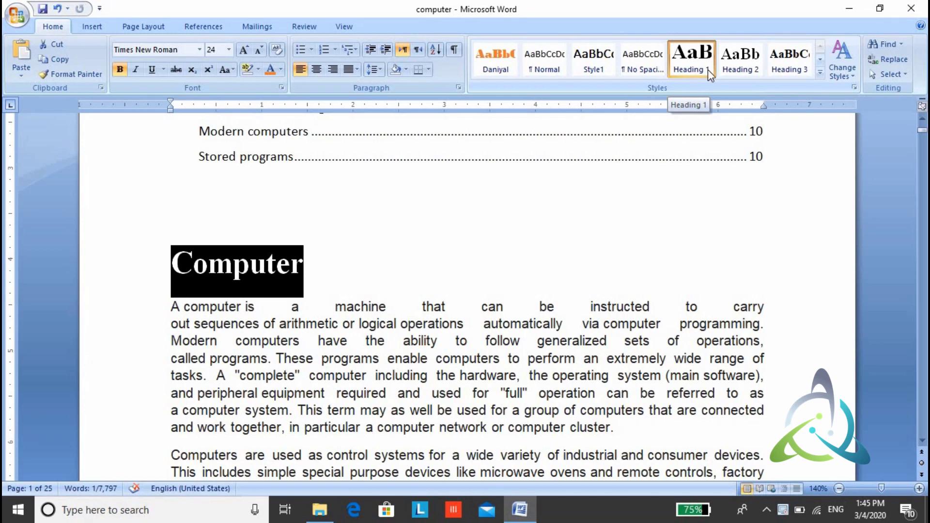
click(687, 60)
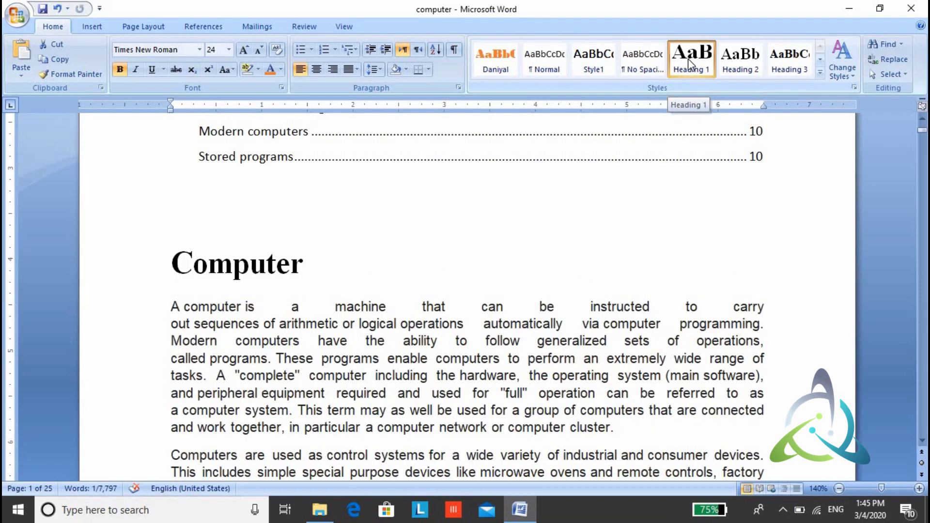
- Modify the Heading 1 style to Arial Black, 16 pt, blue text
right_click(688, 59)
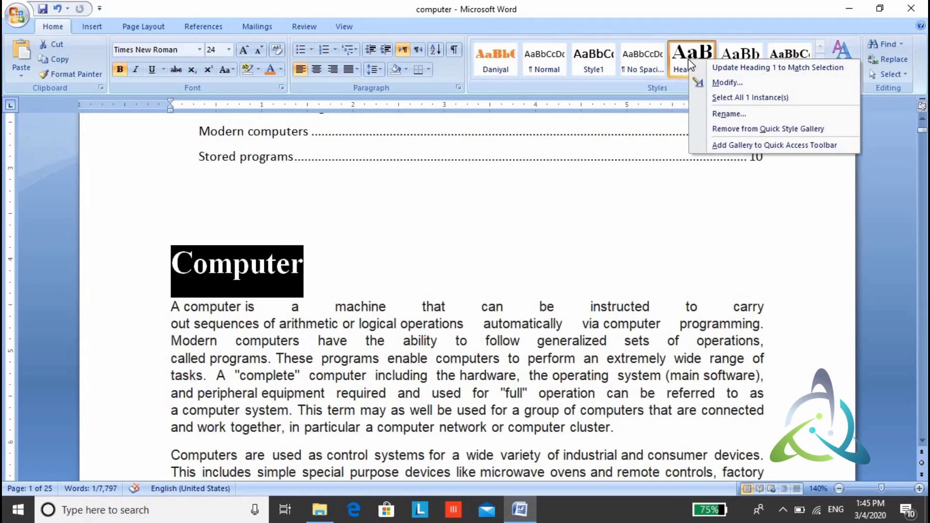
click(719, 83)
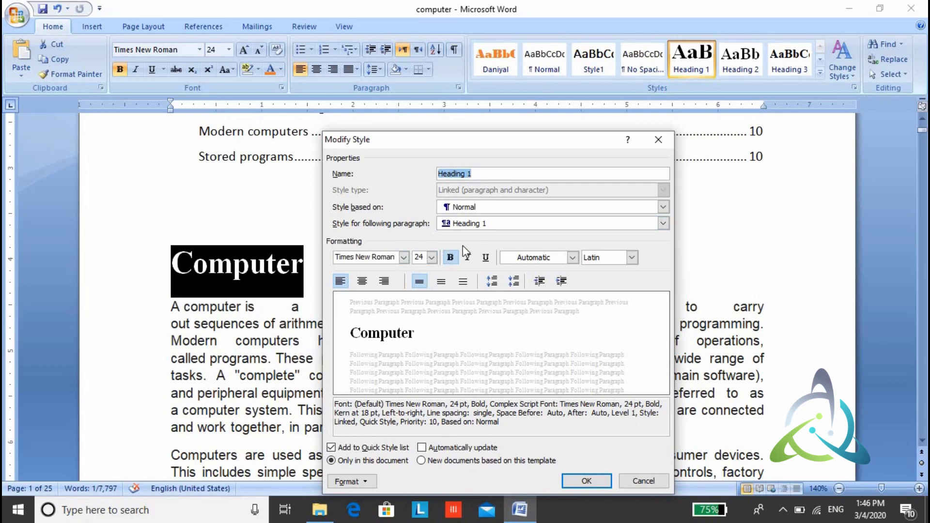
click(403, 257)
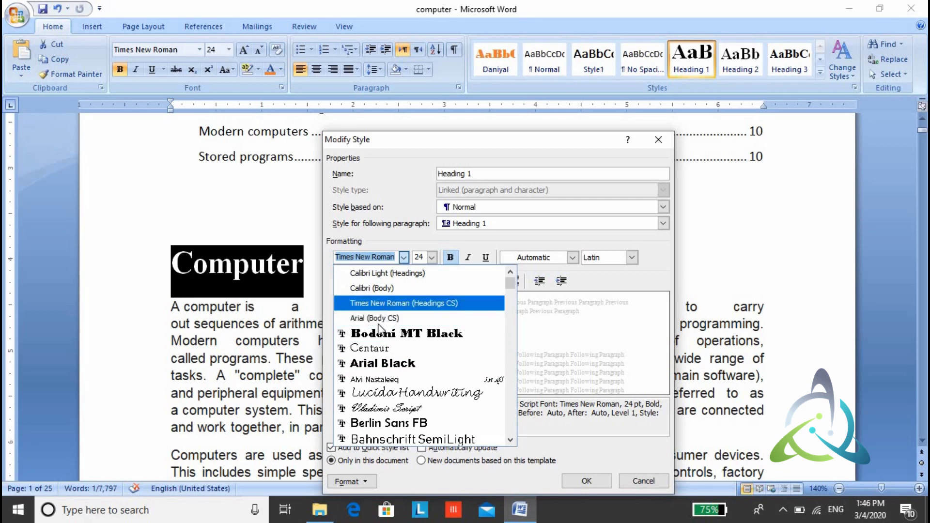
click(382, 364)
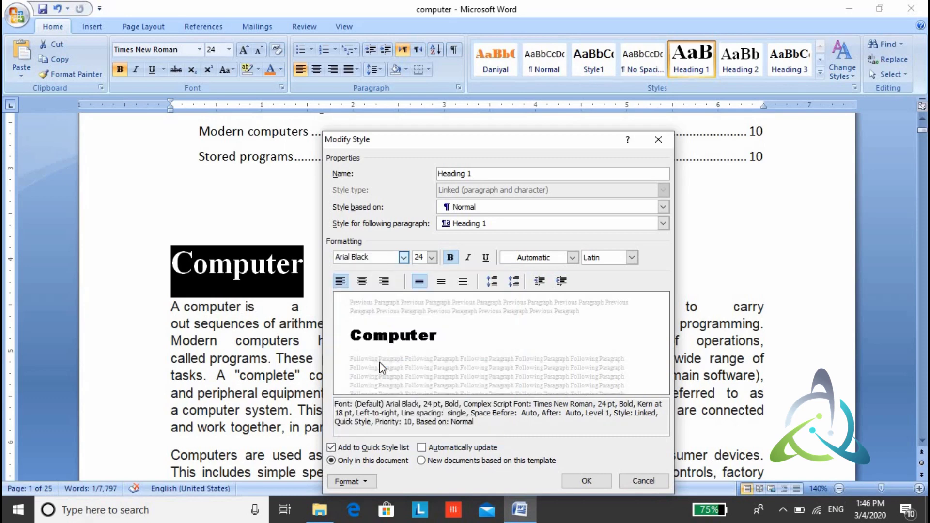
click(432, 257)
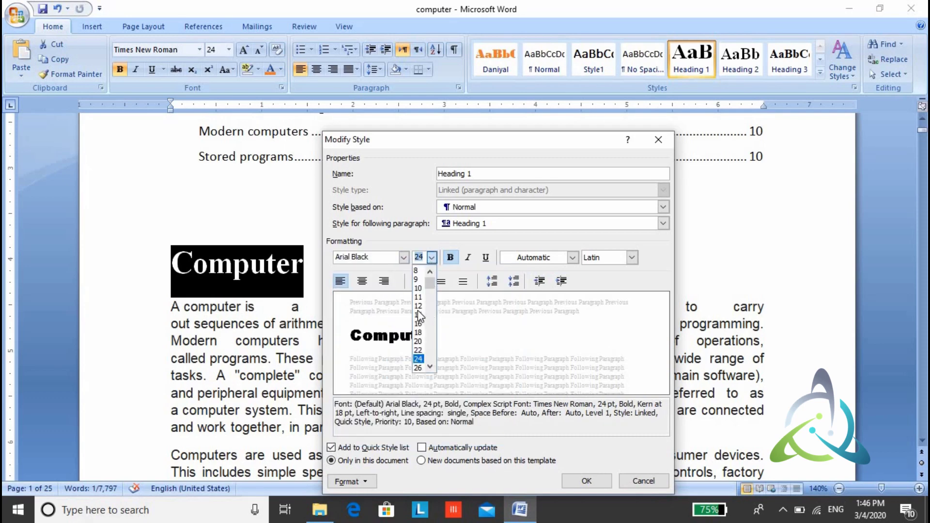
click(418, 342)
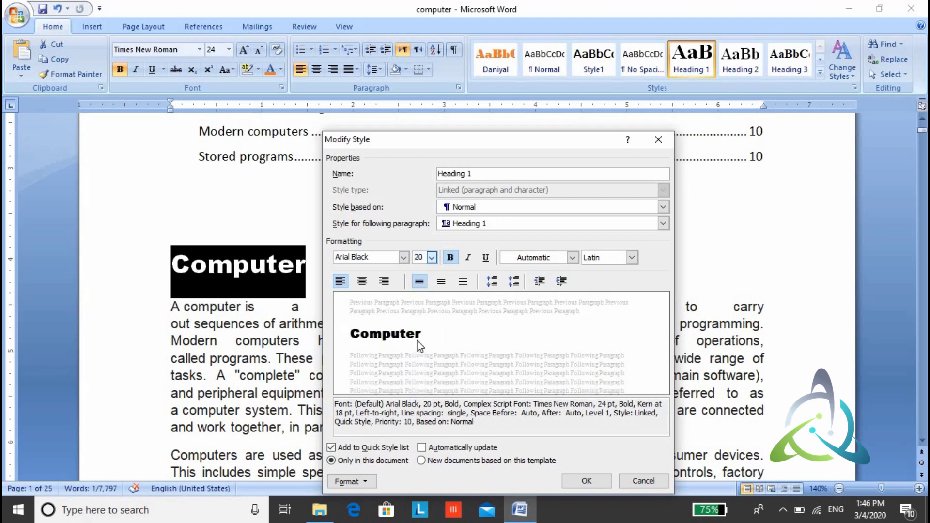
click(430, 257)
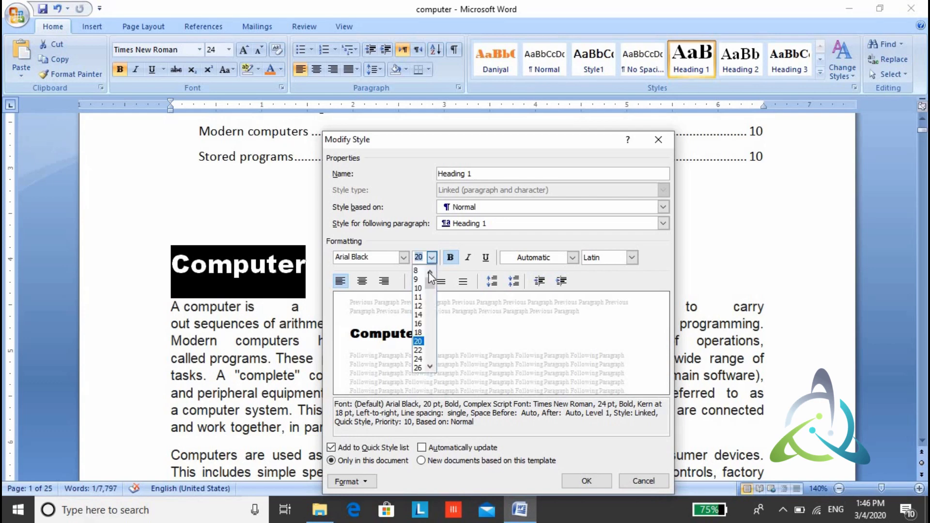
click(418, 324)
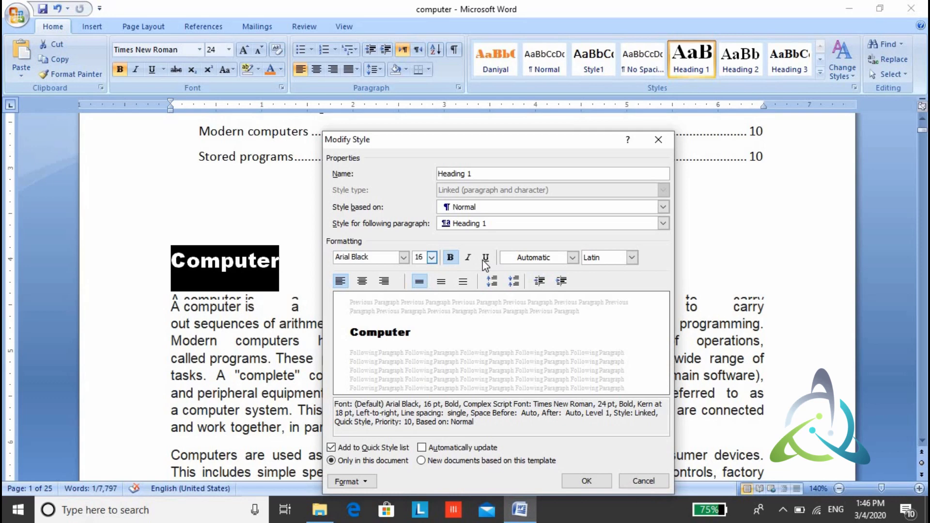
click(577, 257)
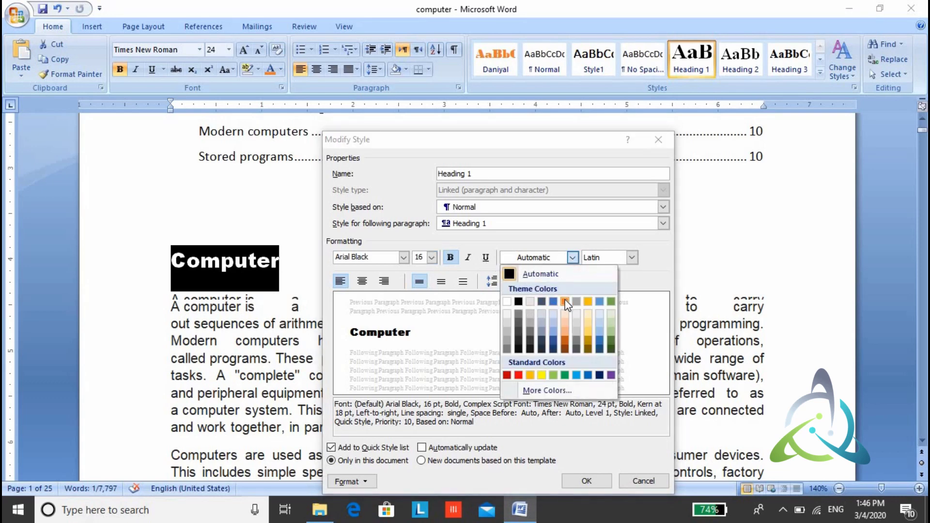
click(553, 301)
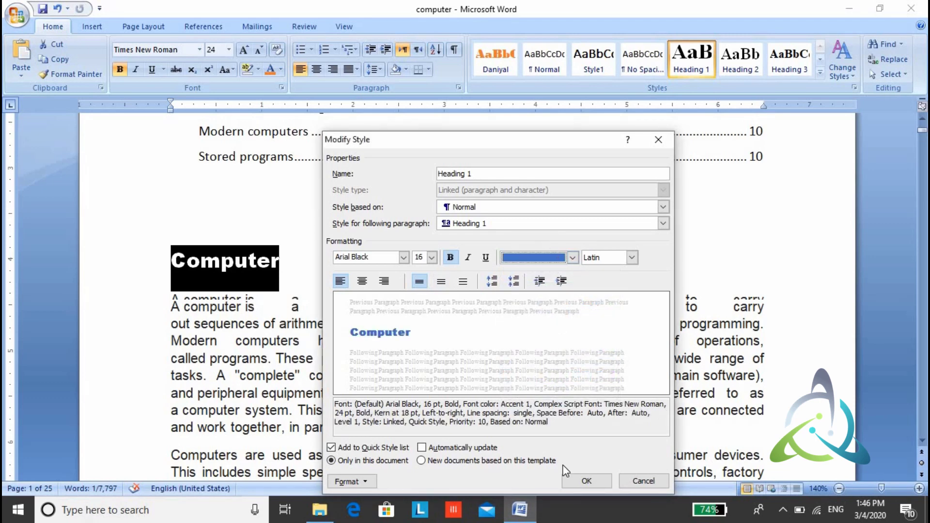
click(587, 480)
click(293, 252)
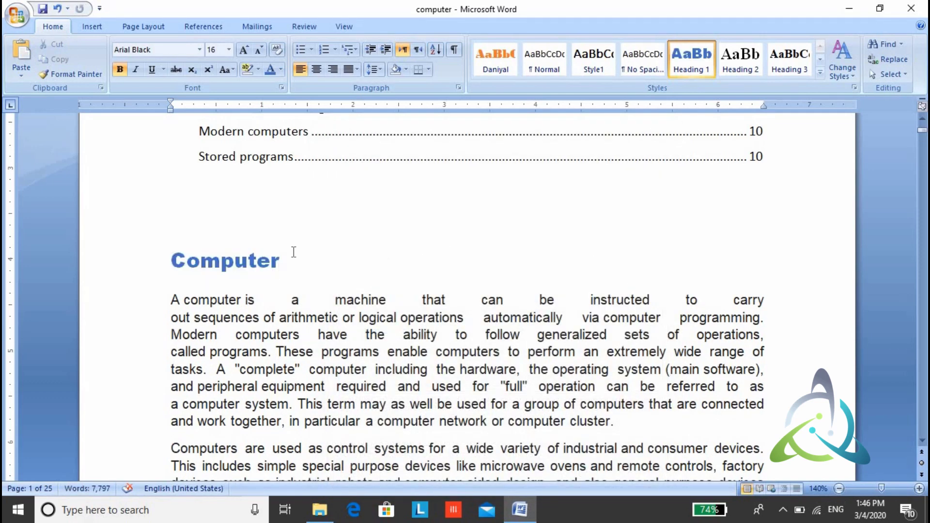
- Select the Etymology heading and apply Heading 1
key(Down)
key(Down)
key(Down)
key(Down)
key(Down)
key(Down)
key(Down)
key(Down)
key(Down)
key(Down)
key(Down)
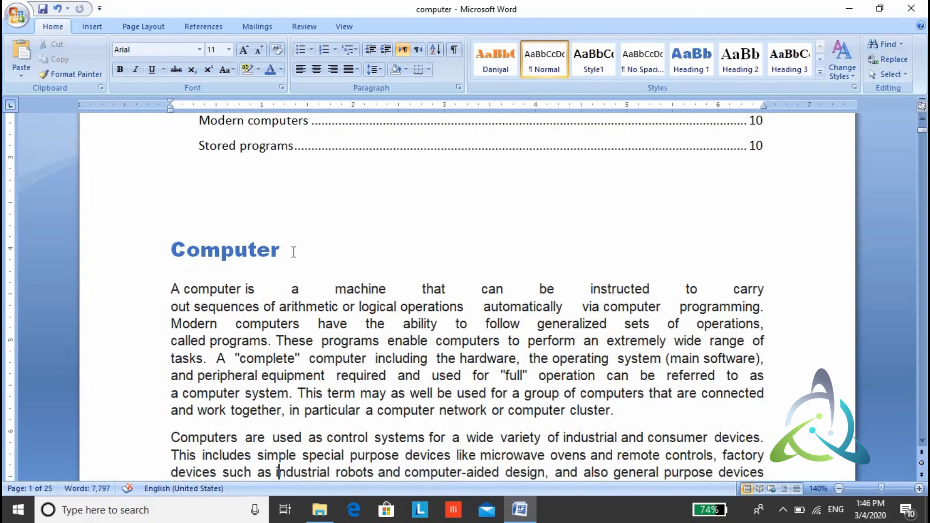
key(Down)
key(Down)
key(Down)
key(Down)
key(Down)
key(Down)
key(Down)
key(Down)
key(Down)
key(Down)
key(Down)
key(Down)
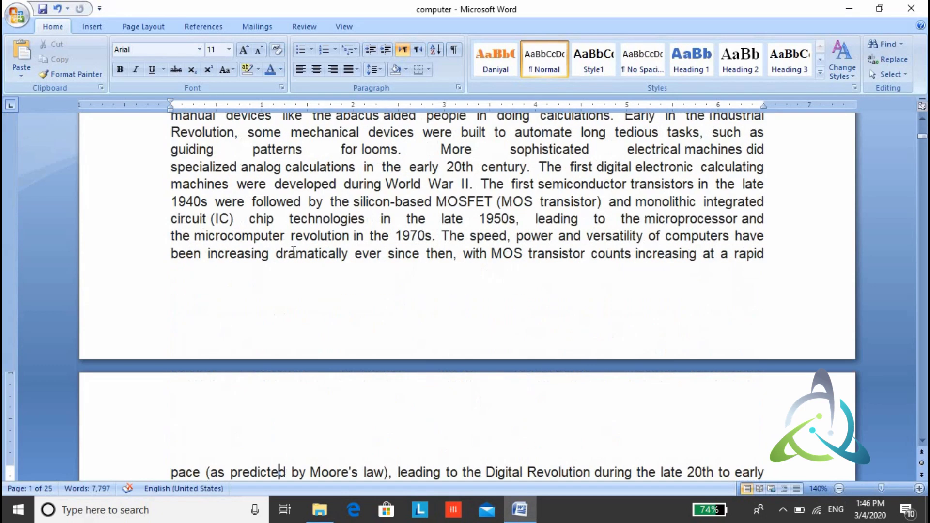
key(Down)
key(Down)
key(Down)
key(Down)
key(Down)
key(Down)
key(Down)
key(Down)
key(Down)
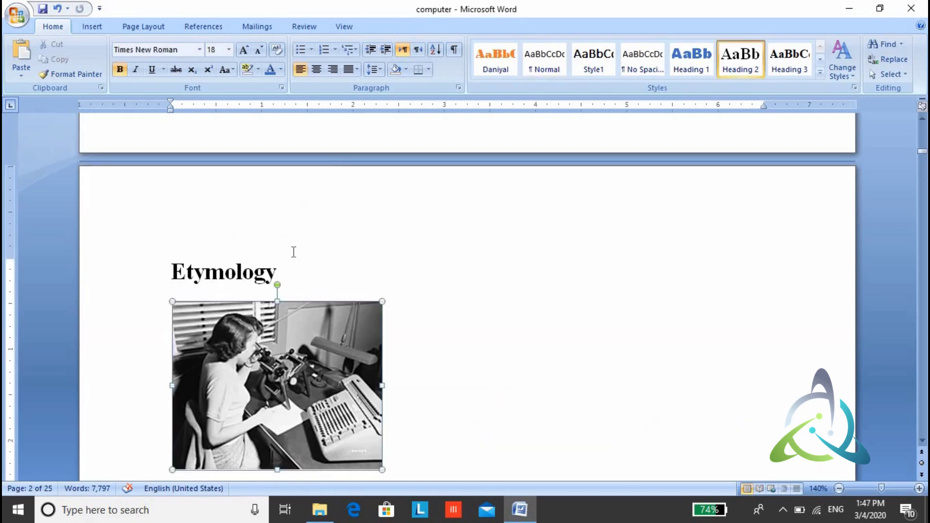
click(293, 251)
double_click(293, 251)
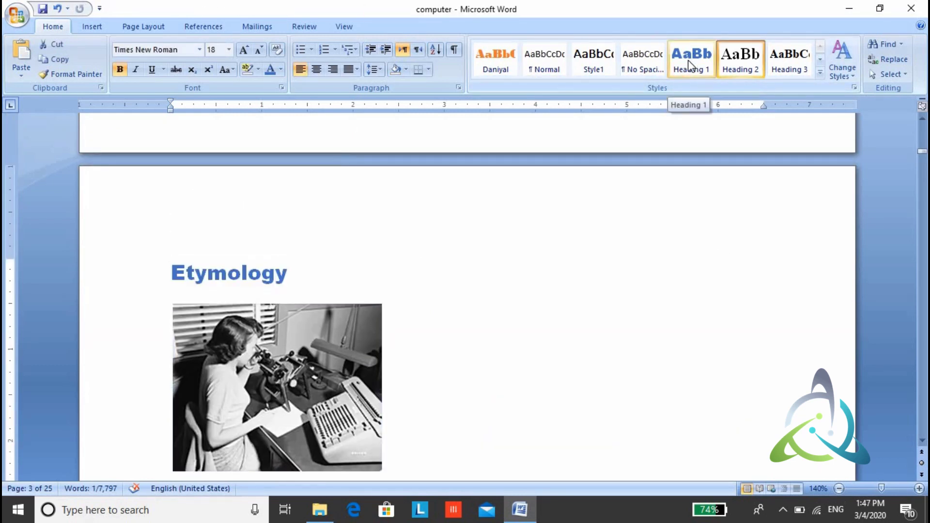
click(690, 65)
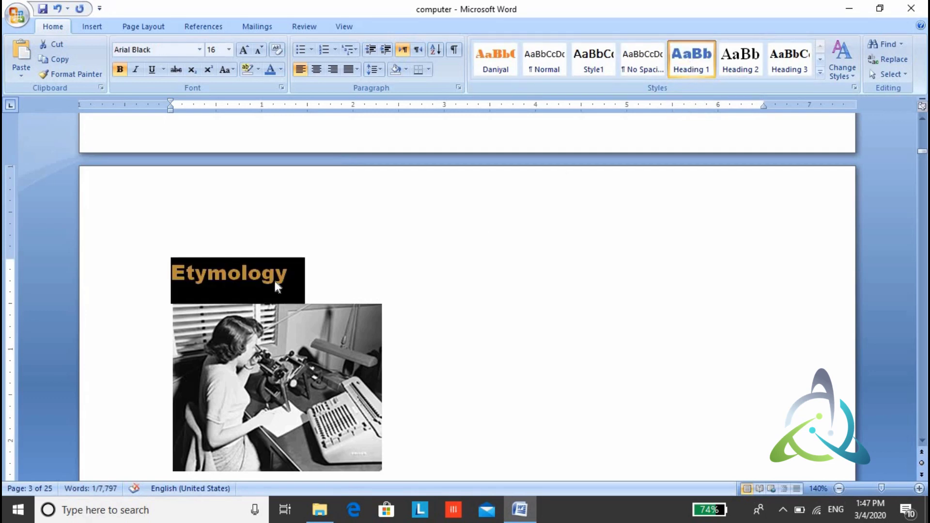
click(297, 281)
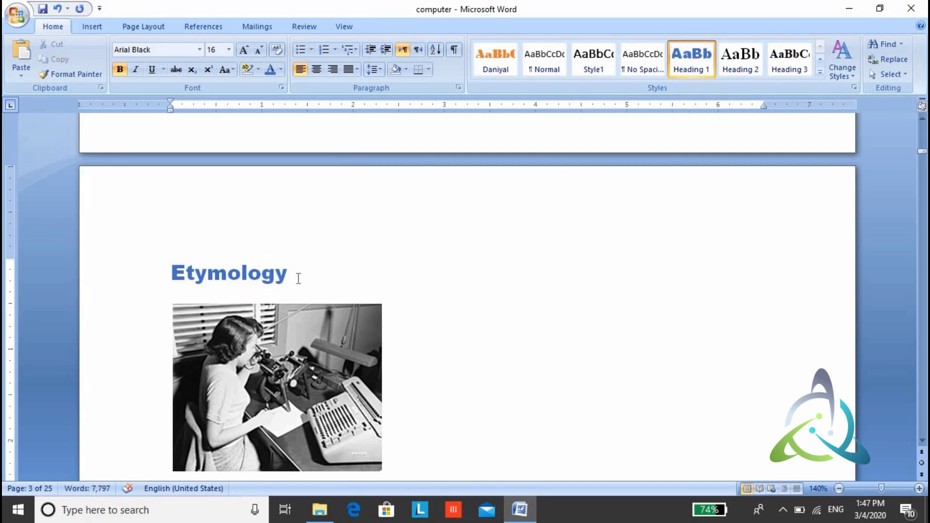
- Select the History heading line and make it Heading 1
key(Right)
key(shift+Right)
scroll(298, 278, down, 3)
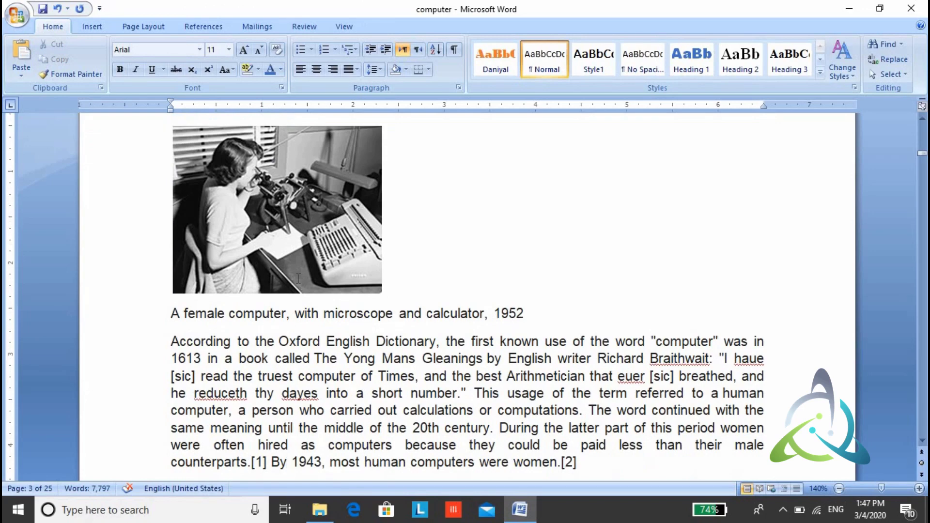
scroll(298, 279, down, 10)
scroll(298, 278, up, 1)
scroll(299, 278, up, 1)
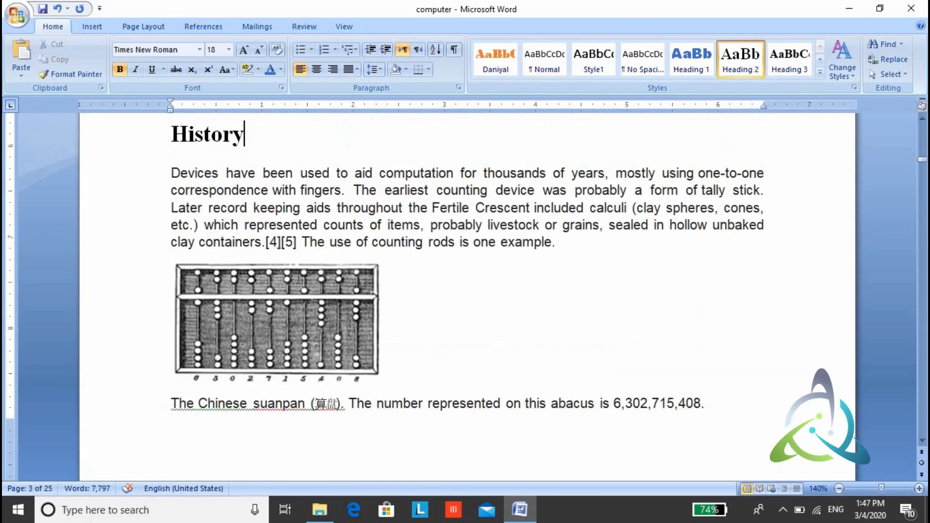
scroll(298, 278, up, 2)
key(Down)
key(shift+Home)
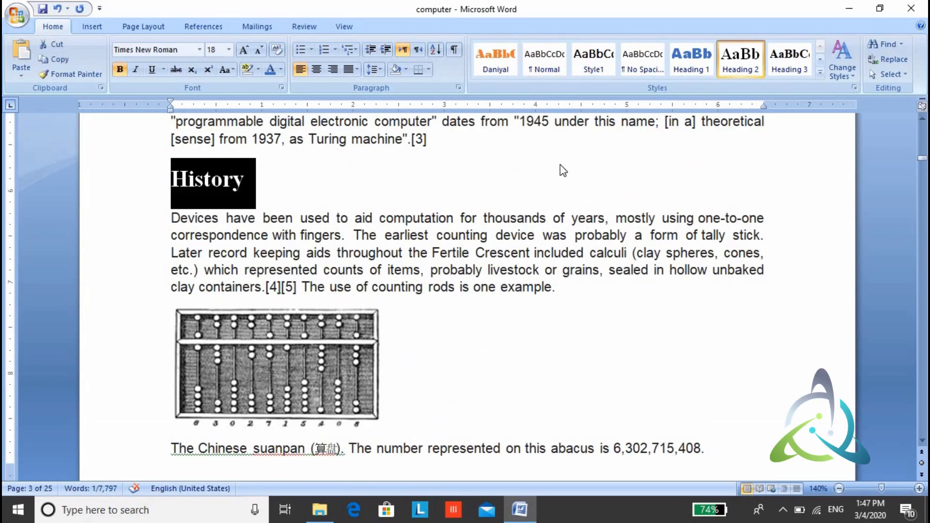
click(694, 69)
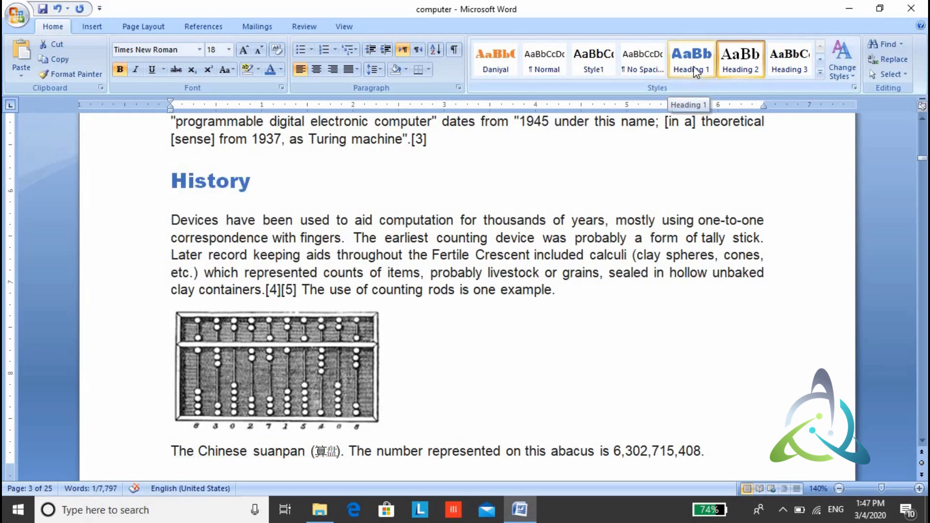
click(270, 171)
- Return to the top of the document where the Contents table sits
key(Down)
key(Down)
key(Down)
key(Down)
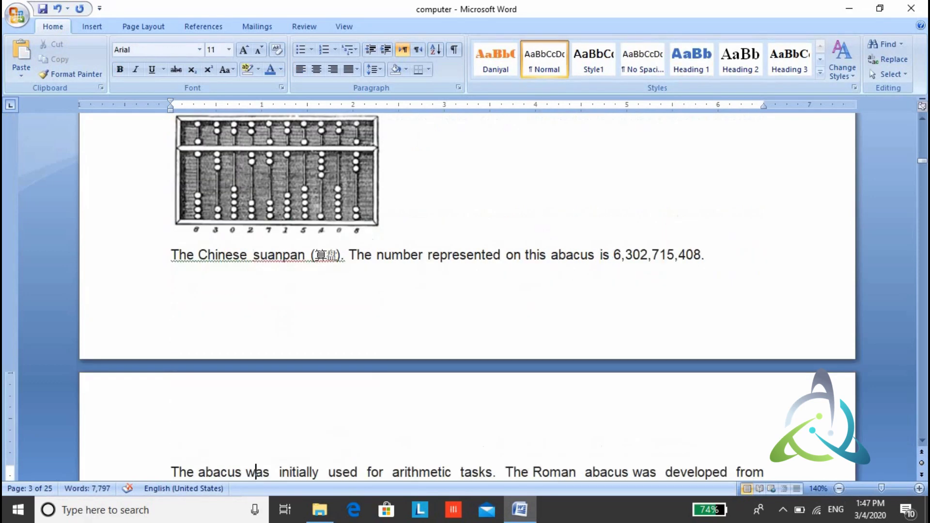
key(Down)
key(Down)
key(Down)
key(Down)
key(Down)
key(Down)
key(Down)
key(Down)
key(Down)
key(Down)
key(Down)
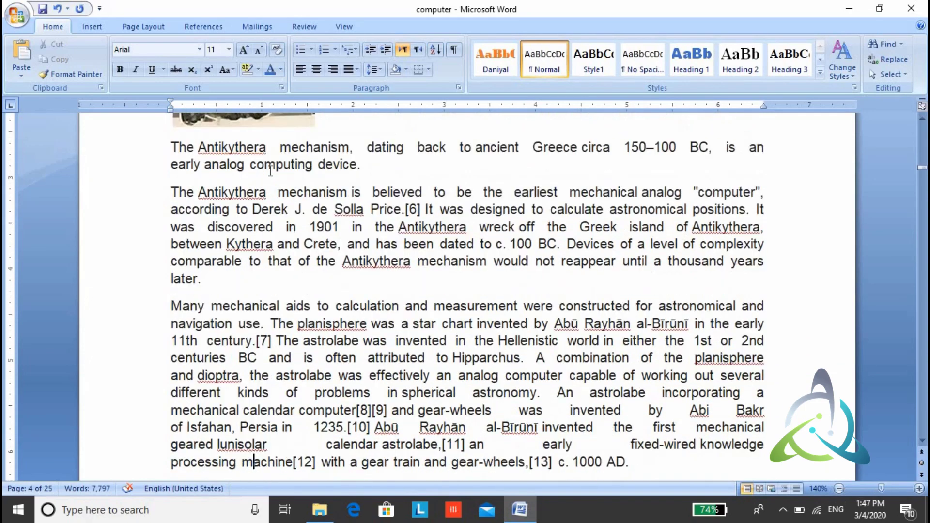
key(Down)
key(Down)
key(Down)
key(Down)
key(Down)
key(Down)
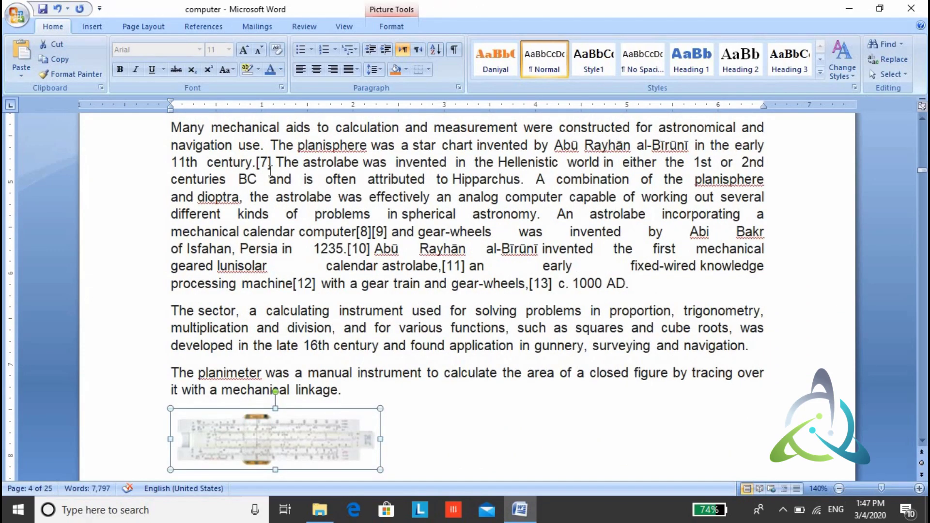
key(Down)
key(Down)
key(Down)
key(Down)
key(Down)
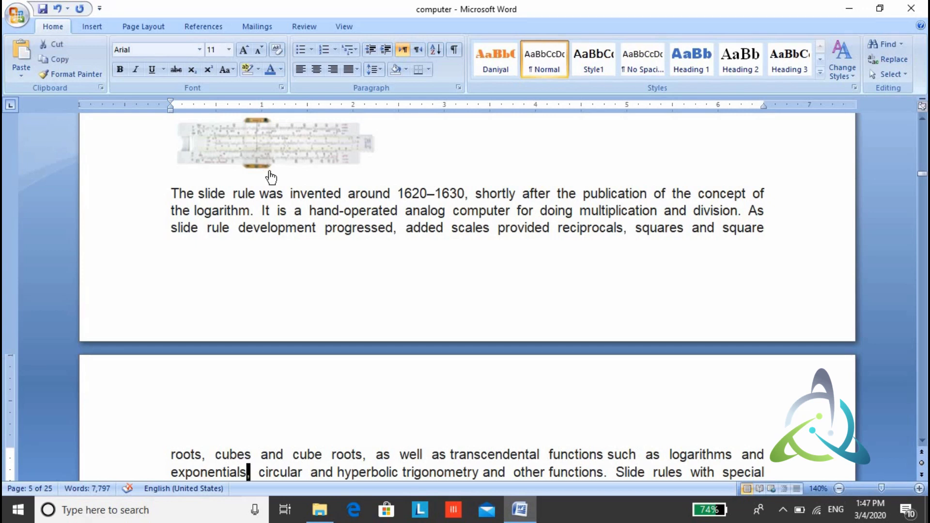
key(ctrl+shift+Left)
key(ctrl+Home)
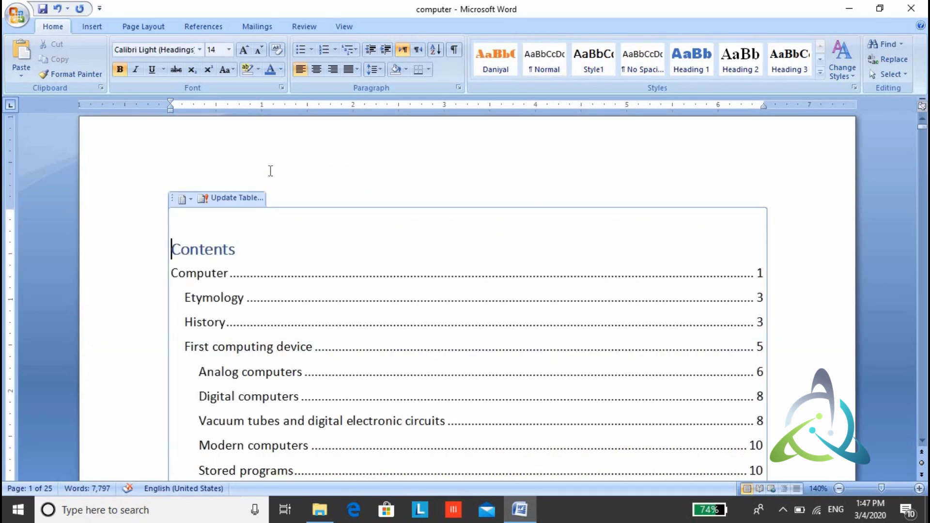
- Update the entire table of contents to reflect the new heading levels
click(228, 198)
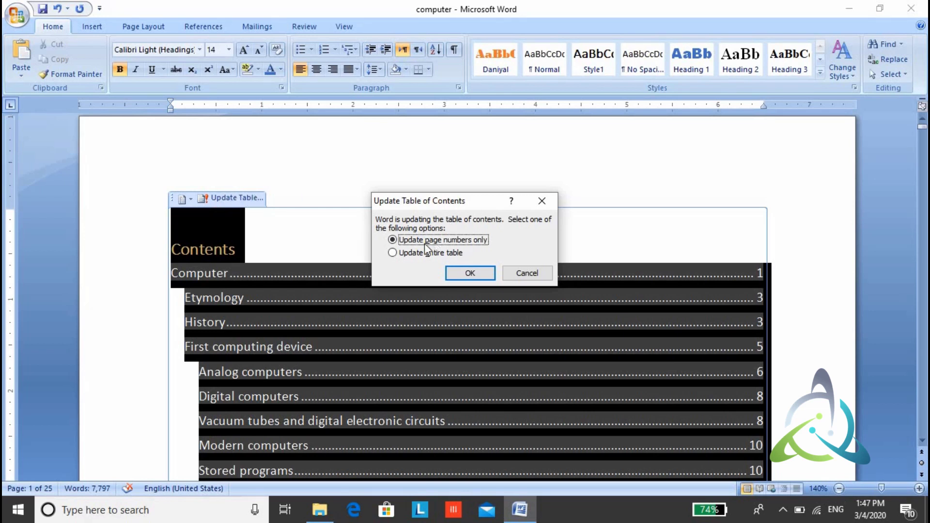
click(401, 257)
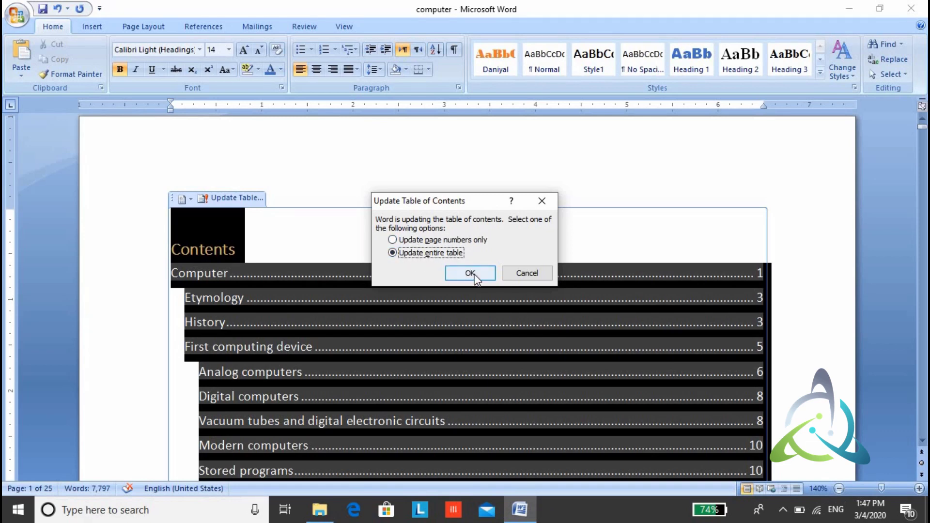
click(472, 274)
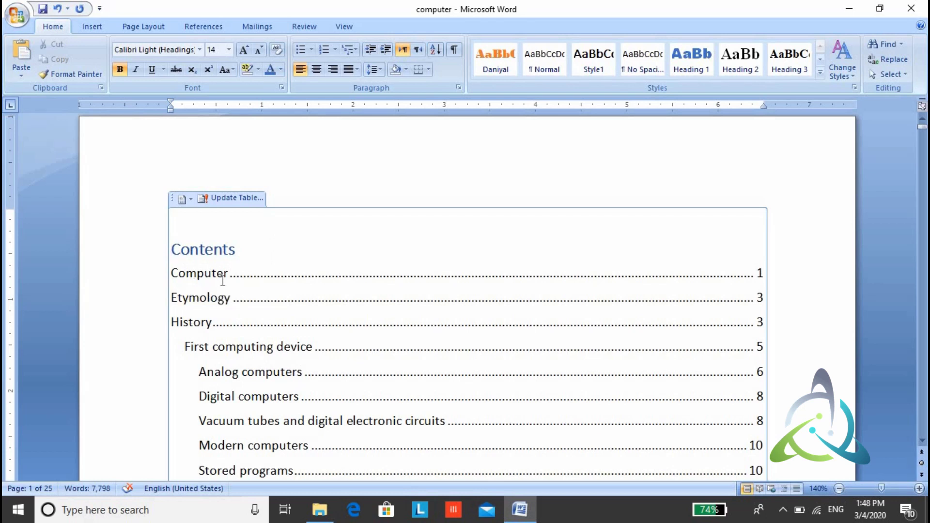
click(291, 274)
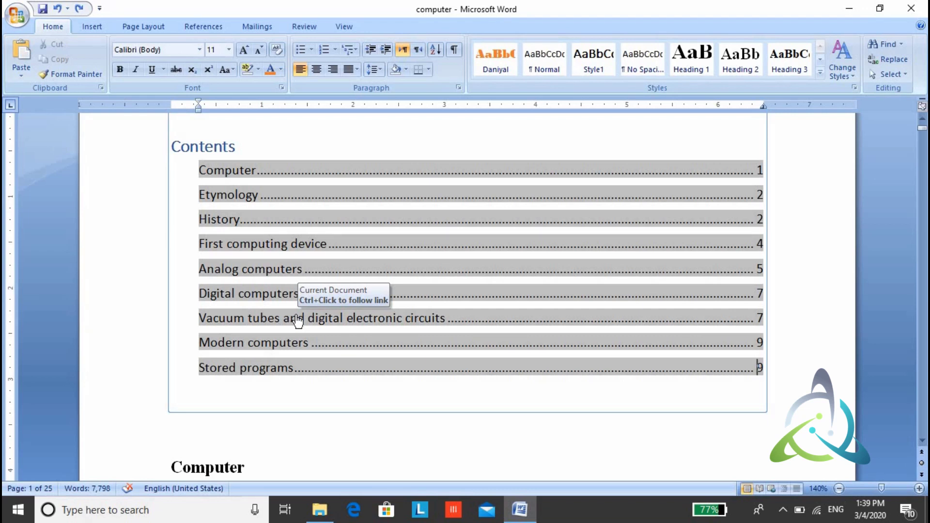
ctrl+click(272, 321)
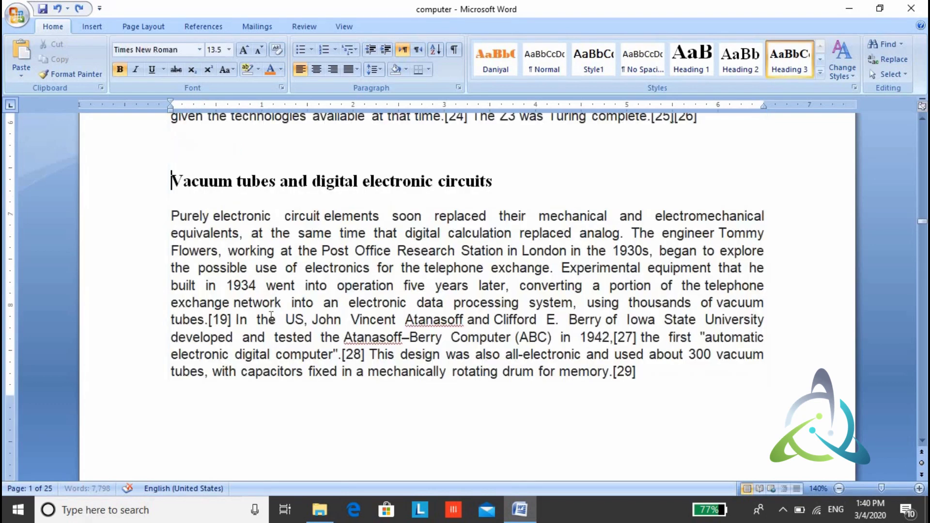
click(209, 181)
triple_click(209, 181)
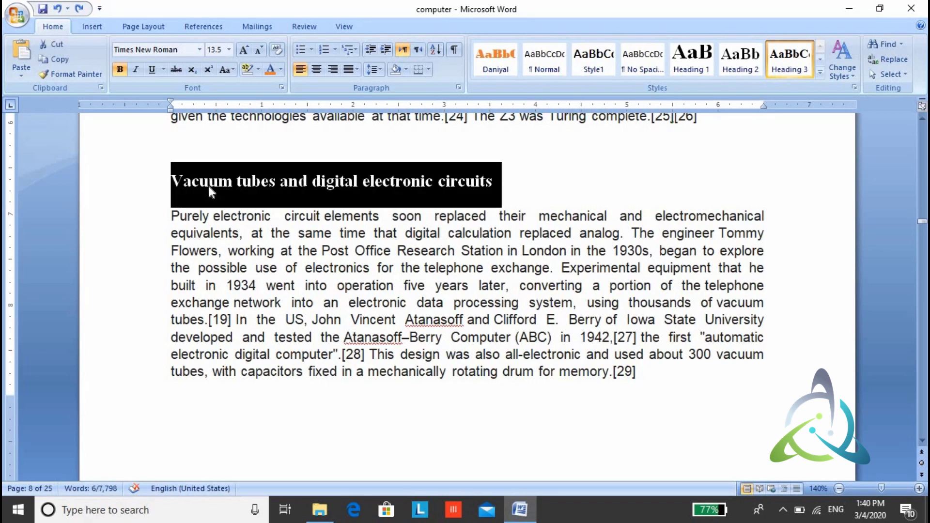
key(ctrl+z)
key(ctrl+y)
key(ctrl+y)
key(shift+Left)
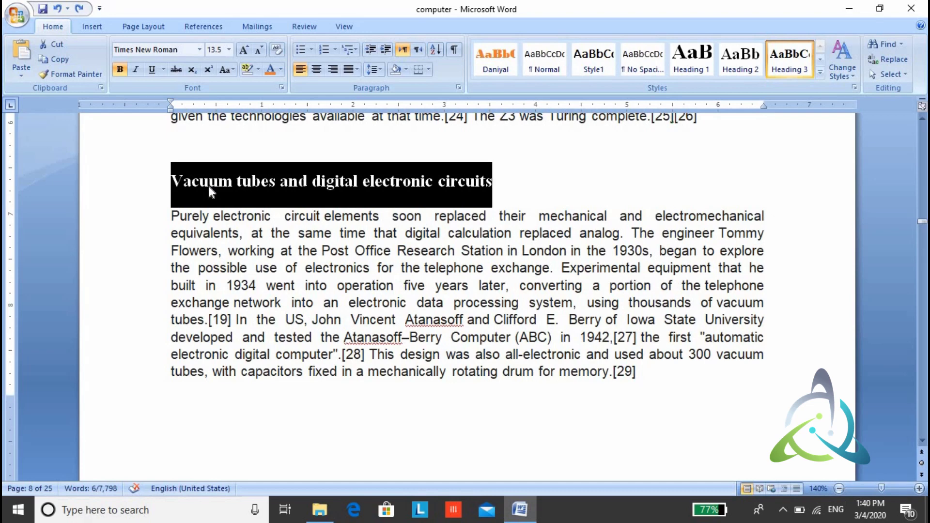
key(Up)
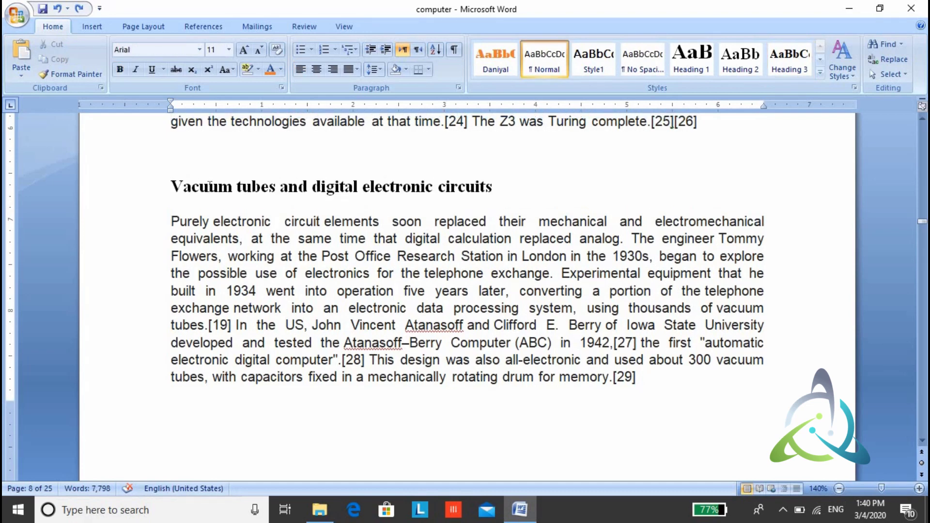
key(Up)
key(ctrl+Up)
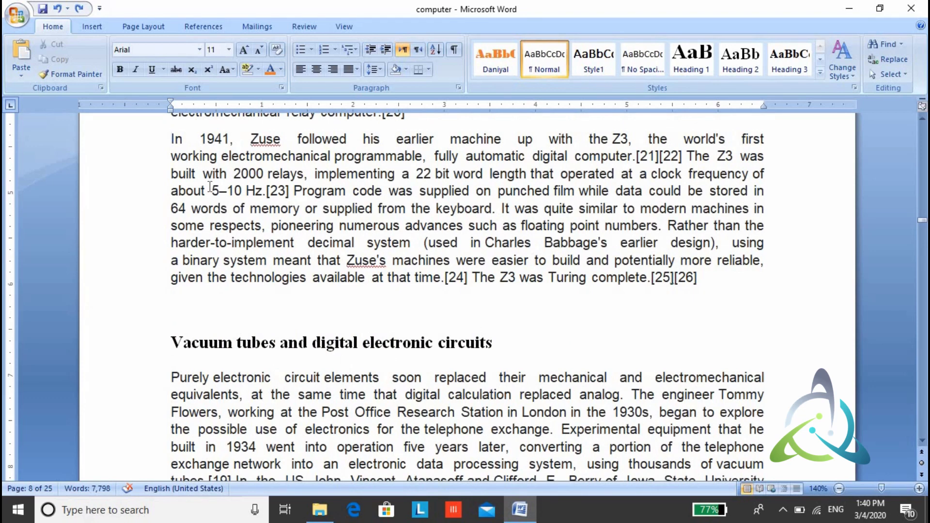
key(ctrl+Up)
key(Up)
key(Up)
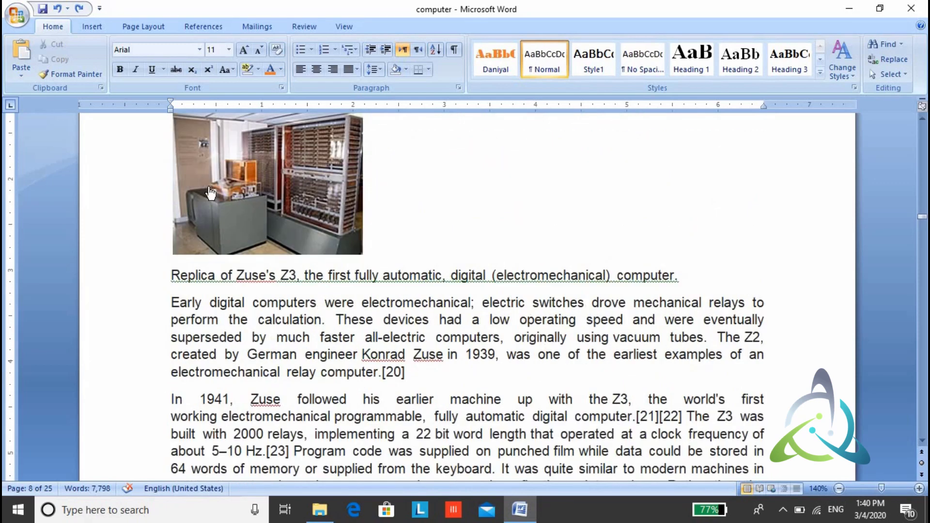
key(ctrl+Home)
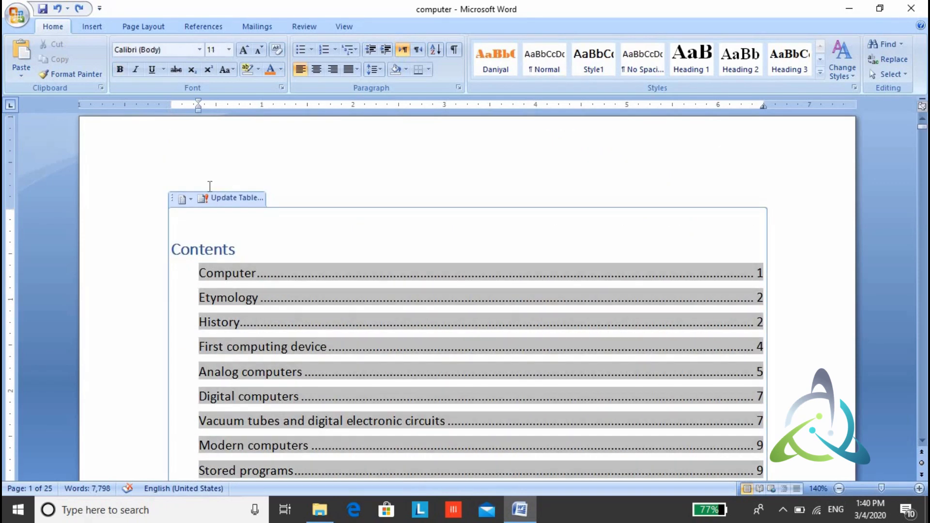
- Apply the Heading 1 style to the Computer heading
key(Down)
key(Down)
key(Down)
key(Up)
key(Up)
key(Up)
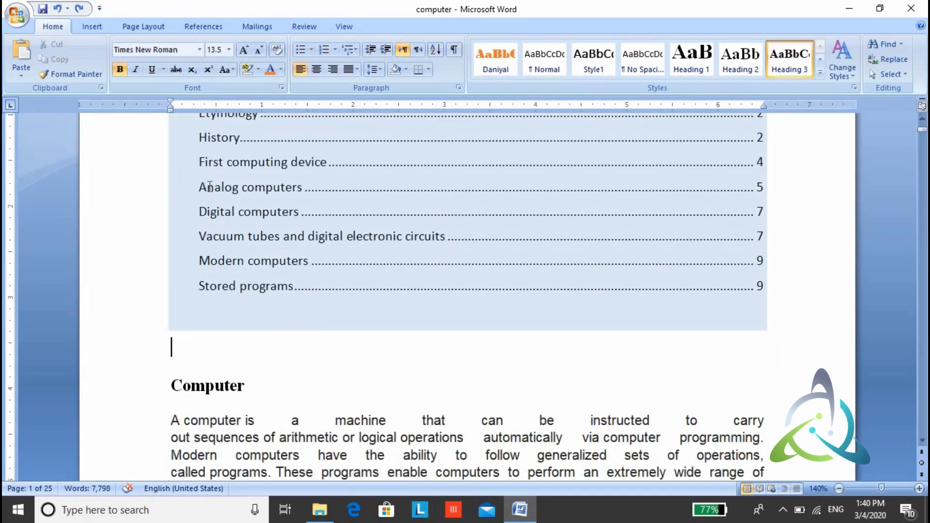
key(shift+End)
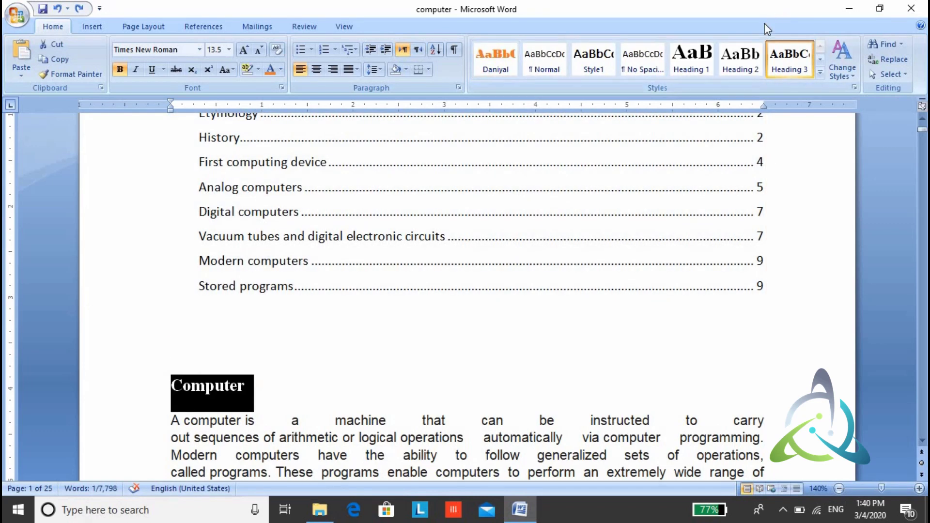
click(692, 61)
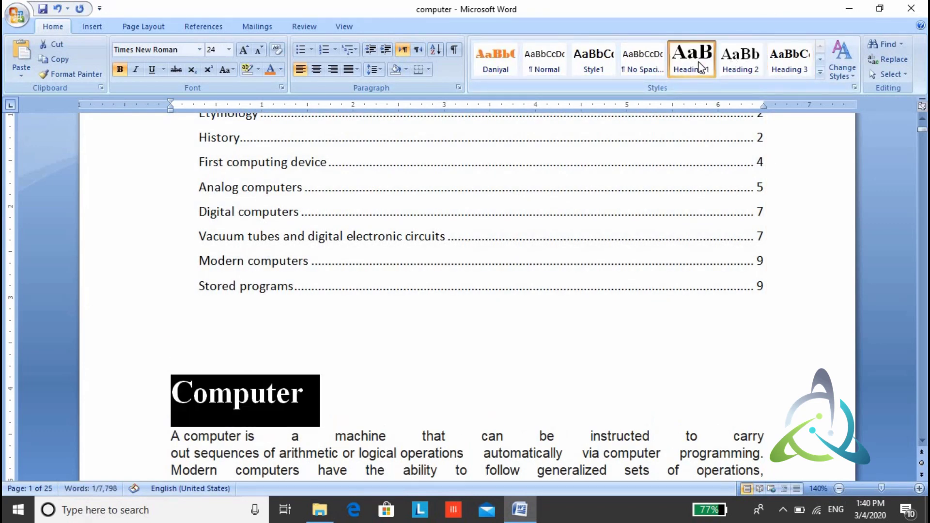
click(370, 407)
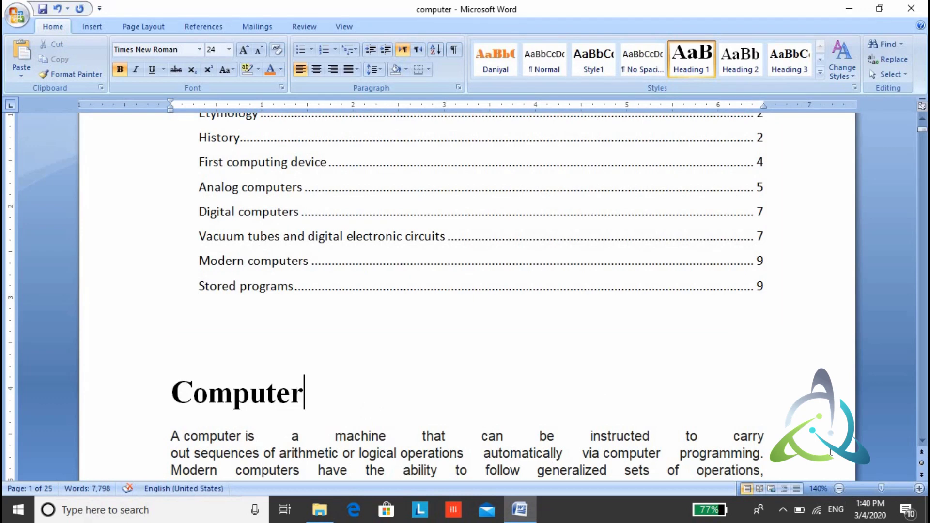
- Scroll down to the Etymology heading on page 3 and place the caret in it
scroll(920, 453, down, 1)
scroll(920, 451, down, 1)
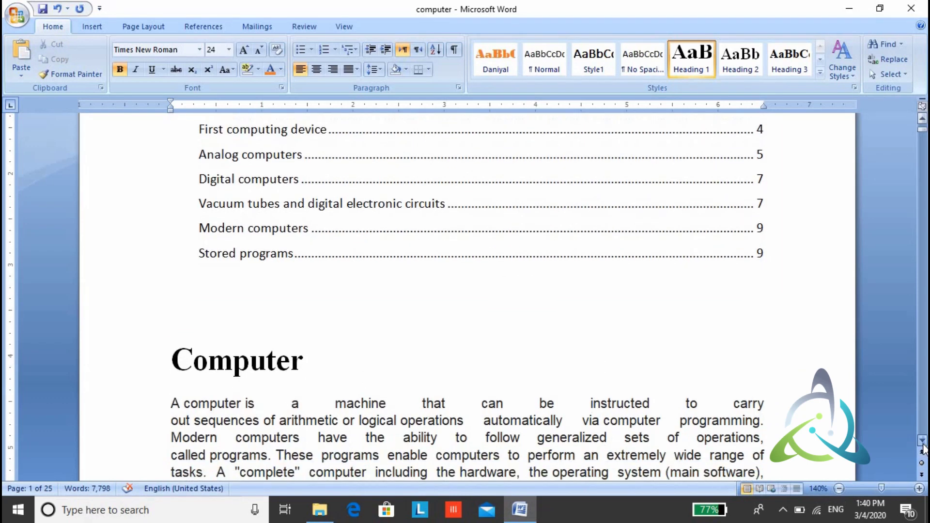
scroll(922, 450, down, 2)
scroll(922, 450, down, 3)
scroll(922, 449, down, 2)
scroll(923, 449, down, 2)
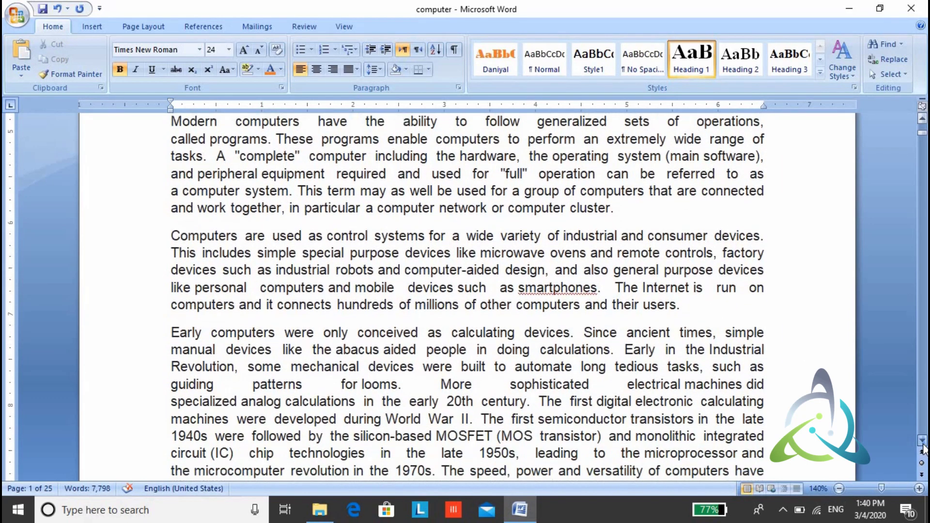
scroll(922, 449, down, 2)
scroll(923, 450, down, 2)
scroll(923, 449, down, 2)
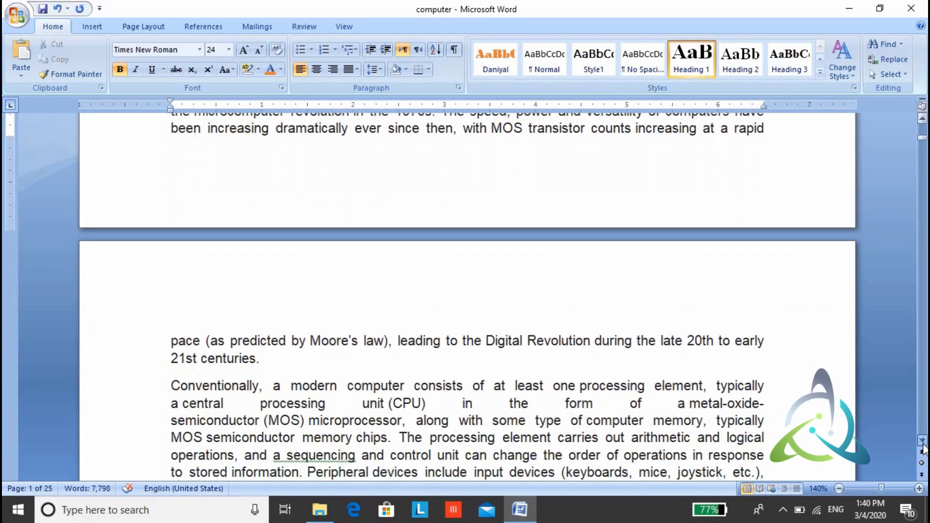
scroll(923, 449, down, 1)
scroll(922, 449, down, 2)
scroll(922, 450, down, 2)
scroll(923, 450, down, 2)
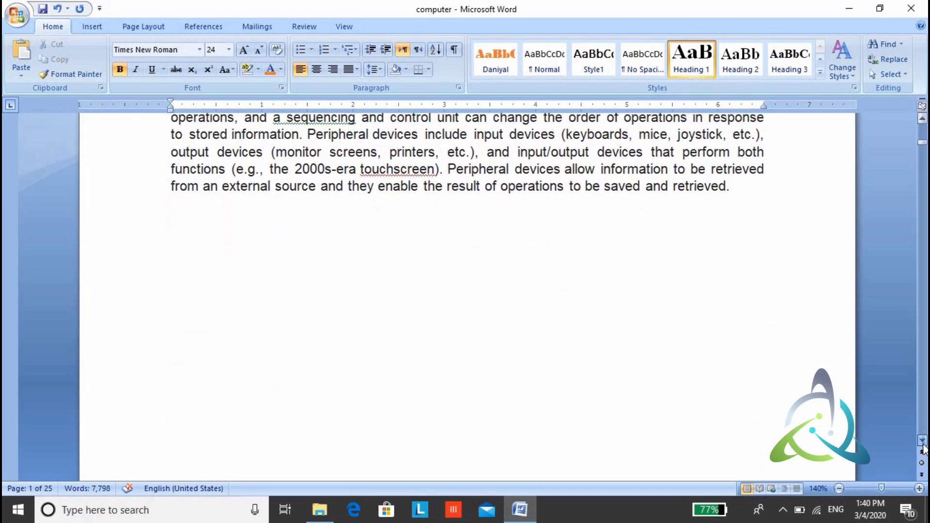
scroll(923, 449, down, 2)
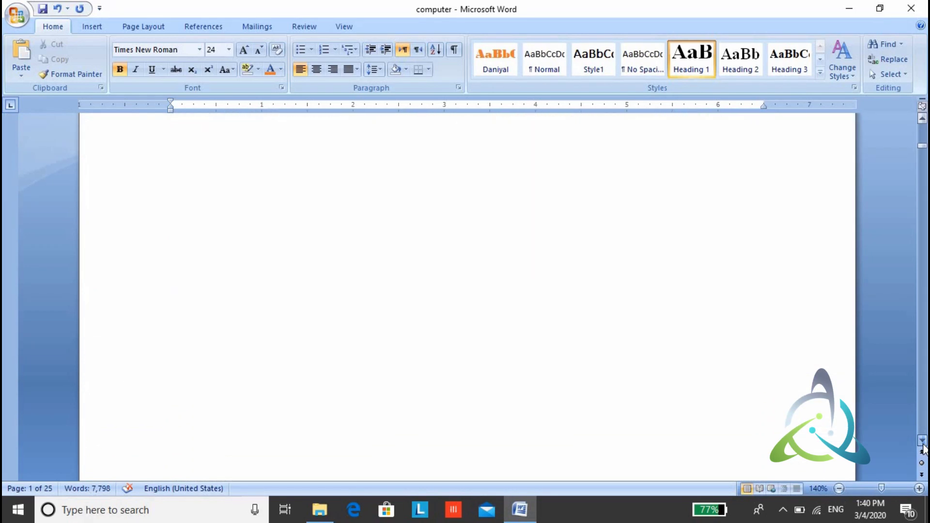
scroll(923, 450, down, 2)
scroll(923, 449, down, 2)
scroll(525, 402, down, 1)
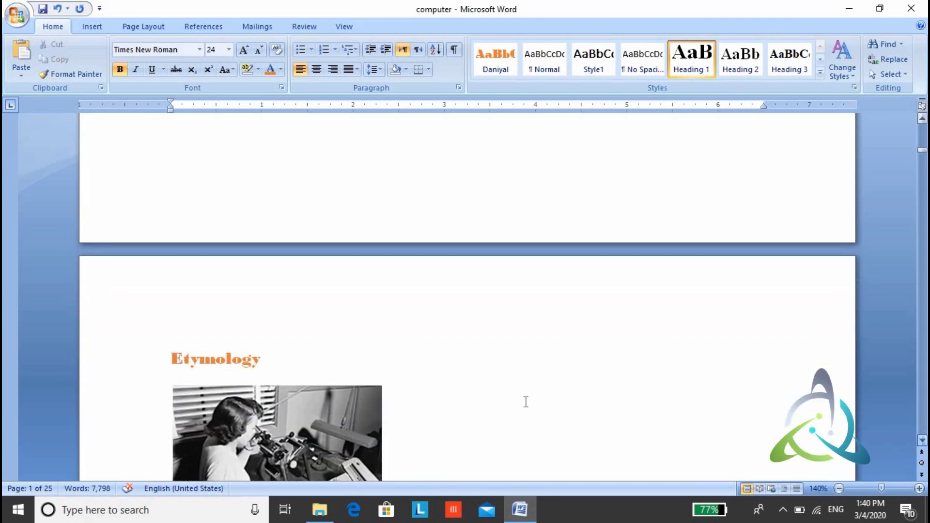
click(262, 368)
- Apply Heading 2 to the Etymology and History headings
double_click(260, 364)
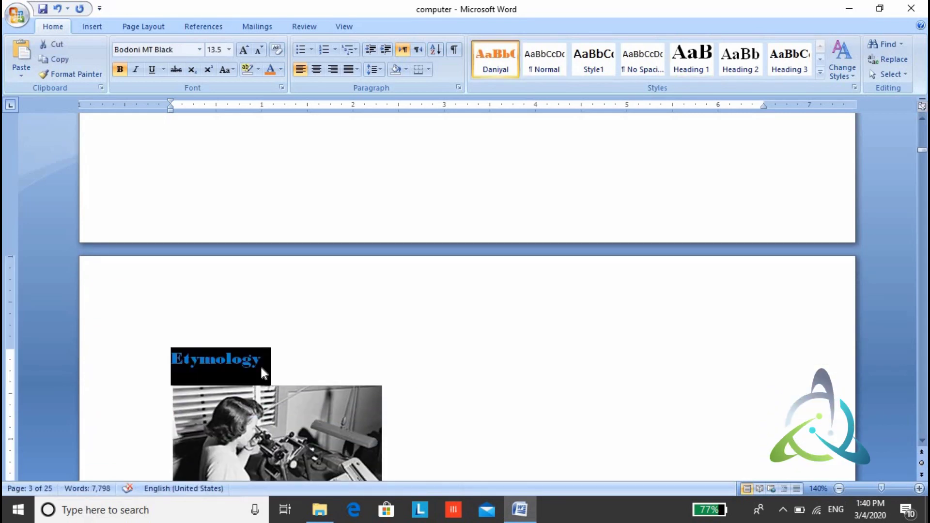
click(740, 61)
key(Down)
key(Down)
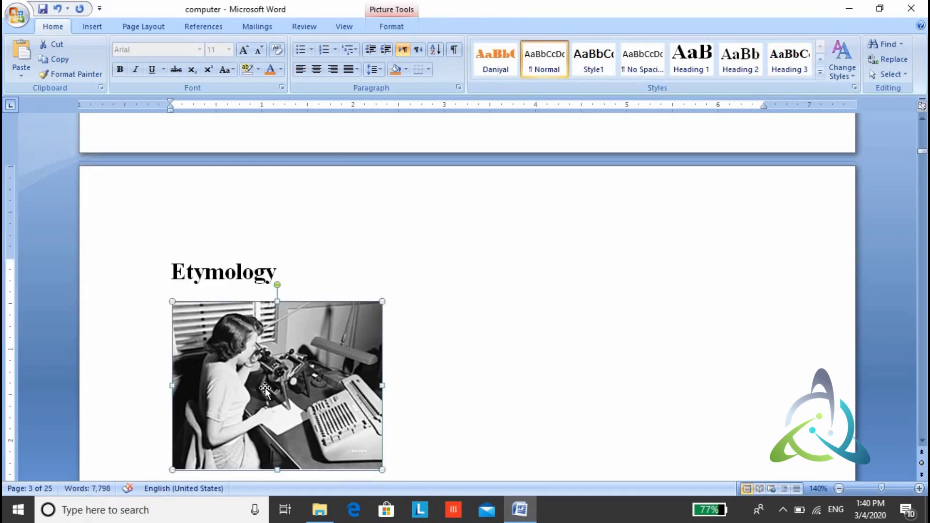
key(Down)
key(Down)
key(Down)
key(Down)
key(Down)
key(Down)
key(Down)
key(Down)
key(Down)
key(Down)
key(Down)
key(Down)
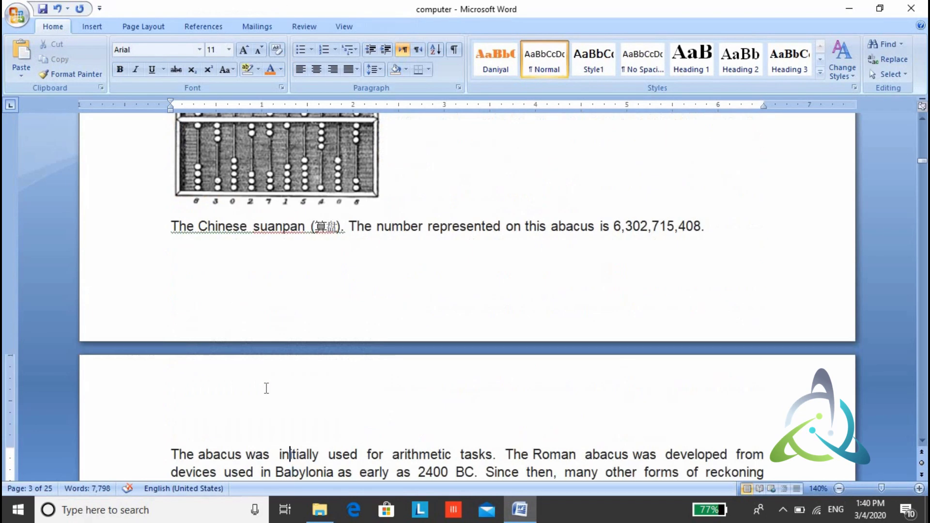
key(Up)
key(Up)
key(Up)
key(Up)
key(Up)
key(Up)
key(Up)
key(Up)
key(Up)
key(Down)
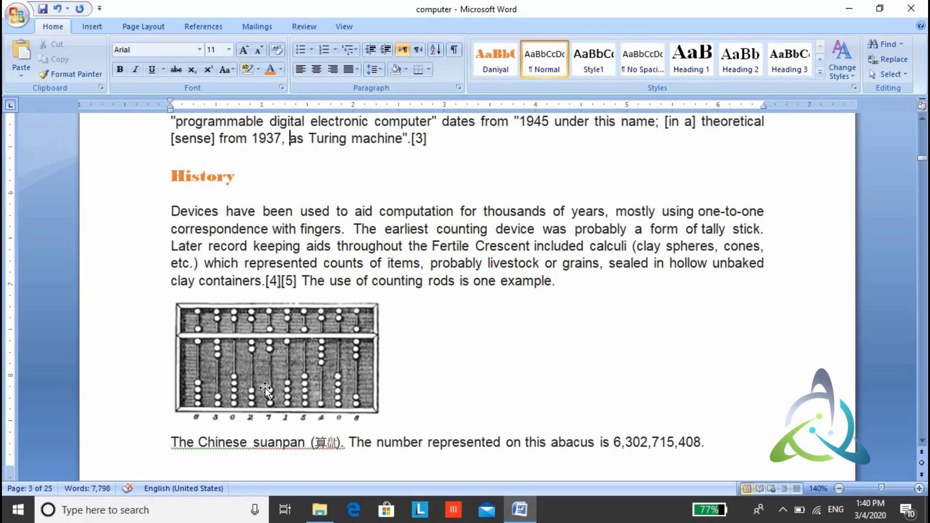
key(Down)
key(shift+Home)
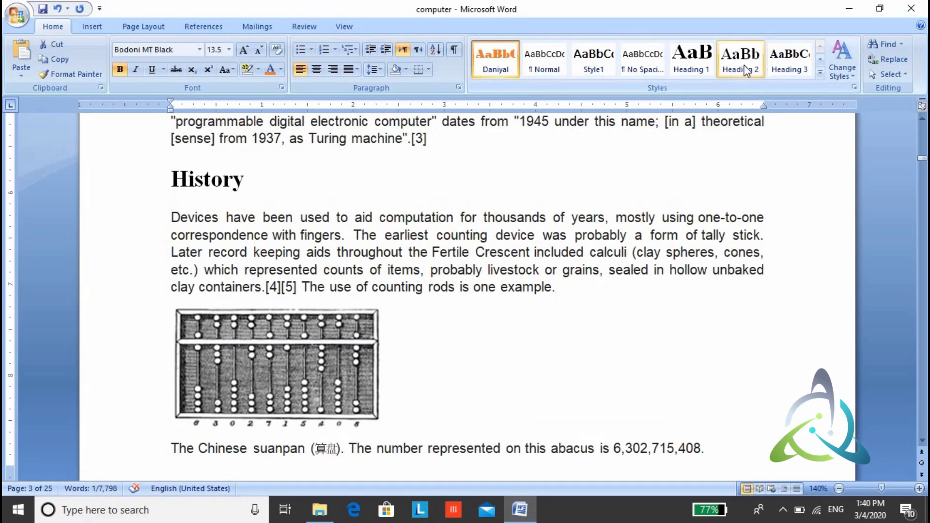
click(746, 70)
- Apply Heading 2 to the First computing device heading on page 5
key(Down)
key(Down)
key(Down)
key(Down)
key(Down)
key(Down)
key(Down)
key(Down)
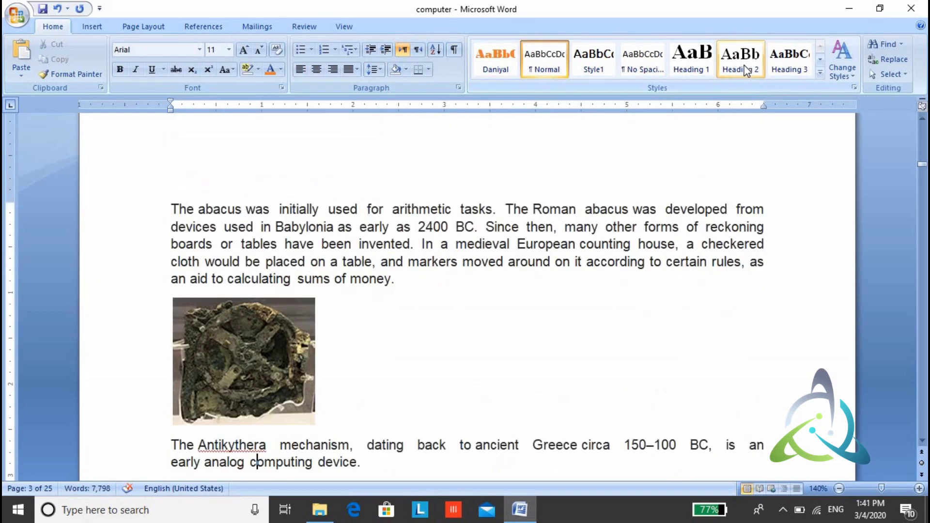
key(Down)
key(Down)
key(Down)
key(Down)
key(Down)
key(Down)
key(Down)
key(Down)
key(Down)
key(Down)
key(Down)
key(Down)
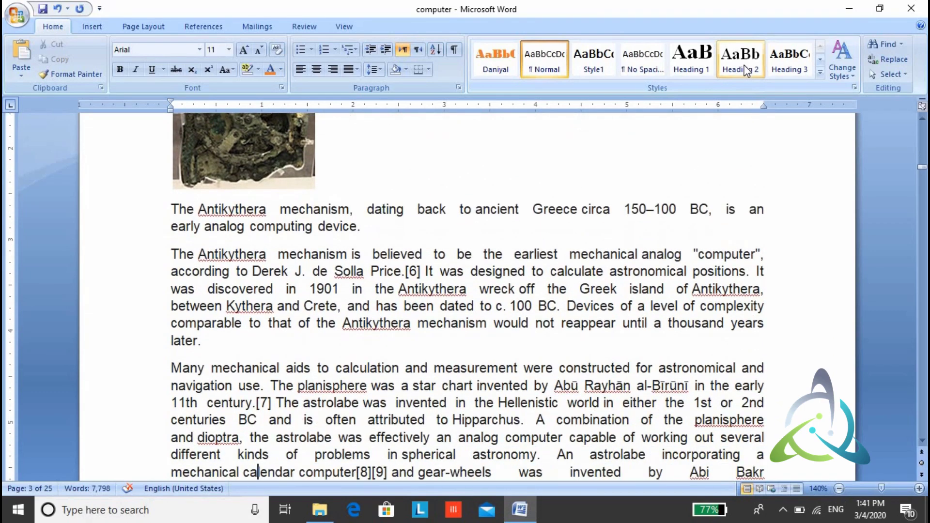
key(Down)
key(Down)
key(Down)
key(Down)
key(Down)
key(Down)
key(Down)
key(Down)
key(Down)
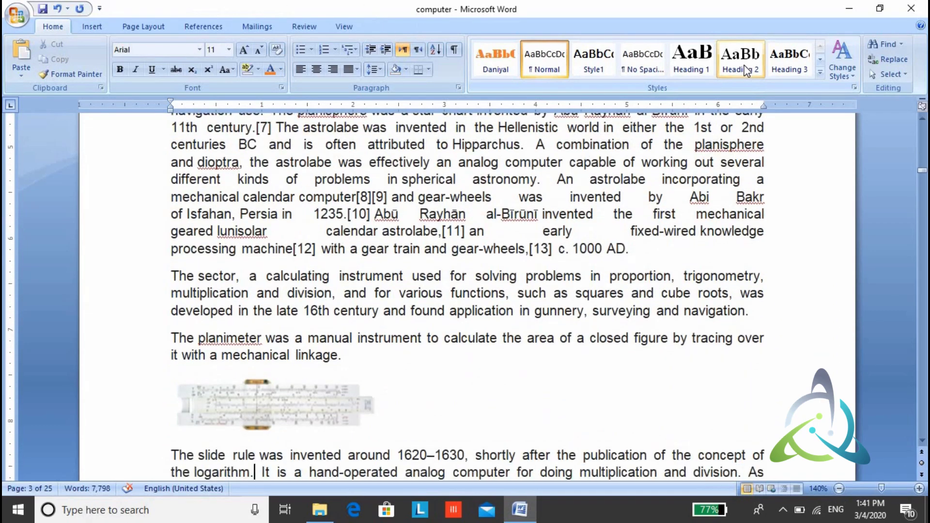
key(Down)
key(Down)
key(Down)
key(Down)
key(Down)
key(Down)
key(Down)
key(Down)
key(Down)
key(Down)
key(Down)
key(Down)
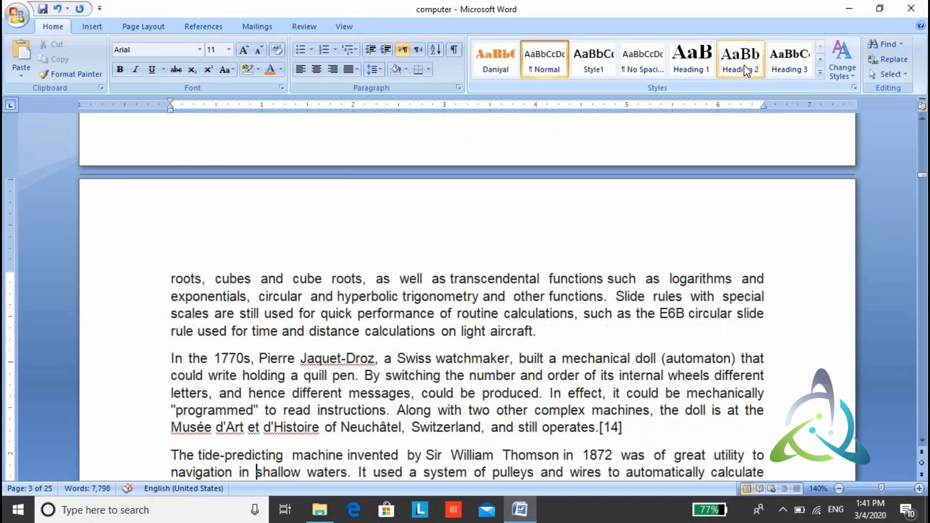
key(Down)
key(Down)
key(Down)
key(Down)
key(Down)
key(Down)
key(Down)
key(Down)
key(Down)
key(Down)
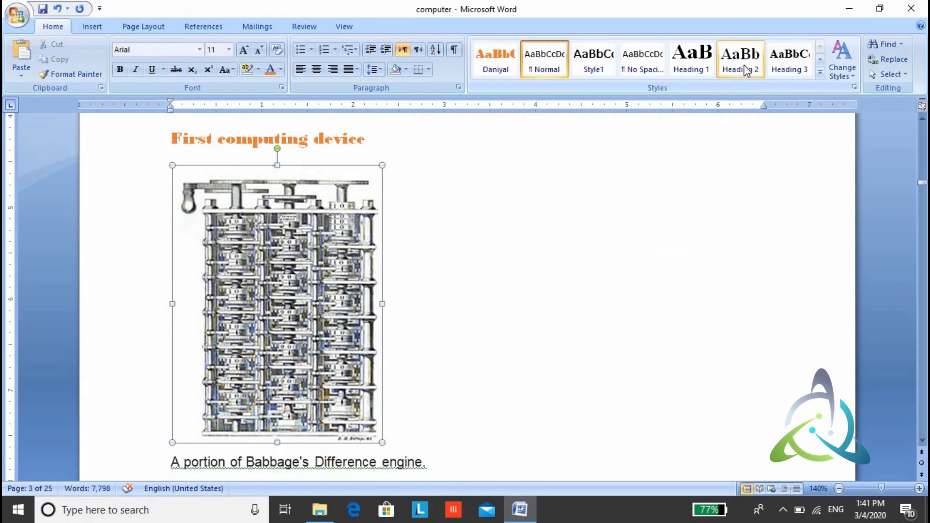
key(Up)
key(Up)
key(Up)
key(shift+Down)
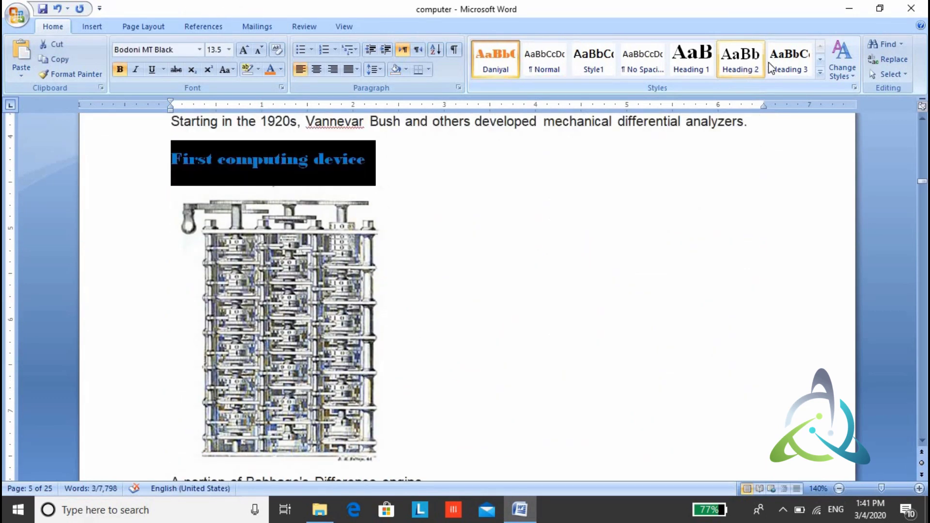
click(738, 60)
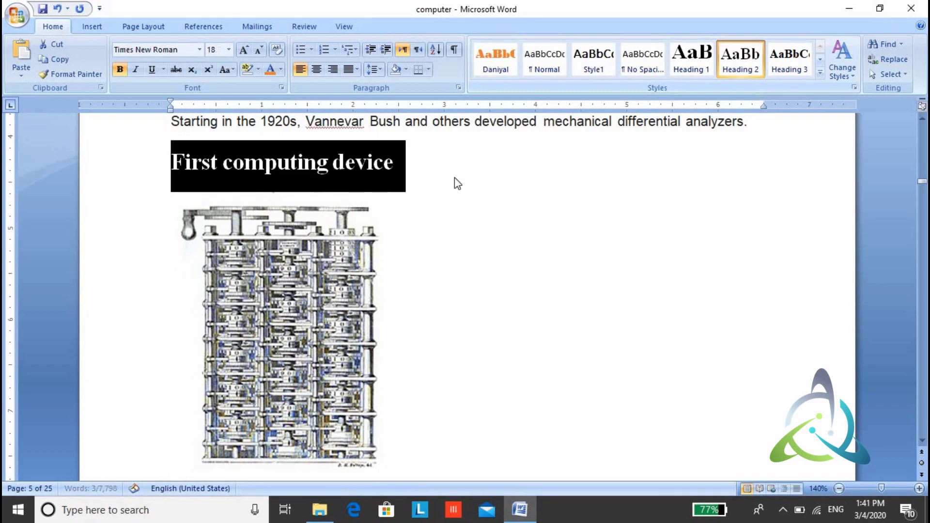
click(446, 172)
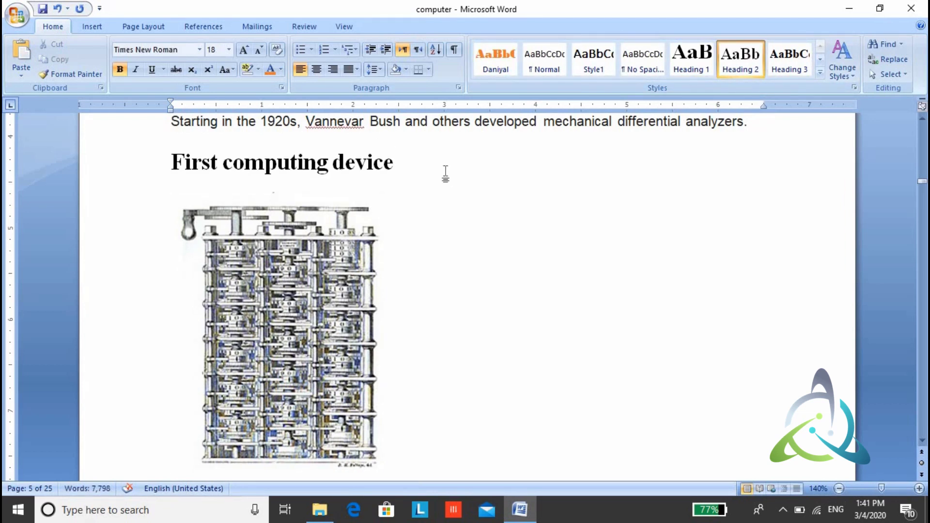
- Move back up through the document toward the table of contents
key(Up)
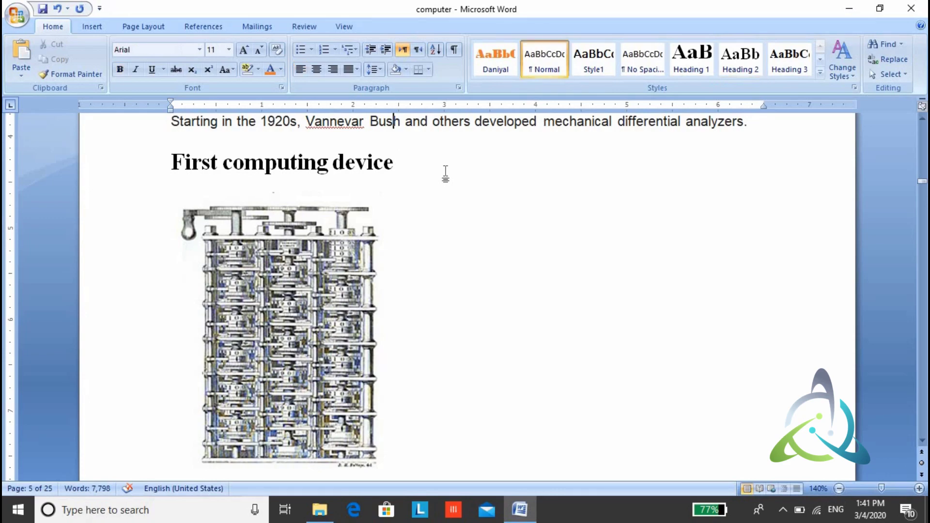
key(Up)
key(Up)
key(Up)
key(Up)
key(Up)
key(Up)
key(Up)
key(Up)
key(Up)
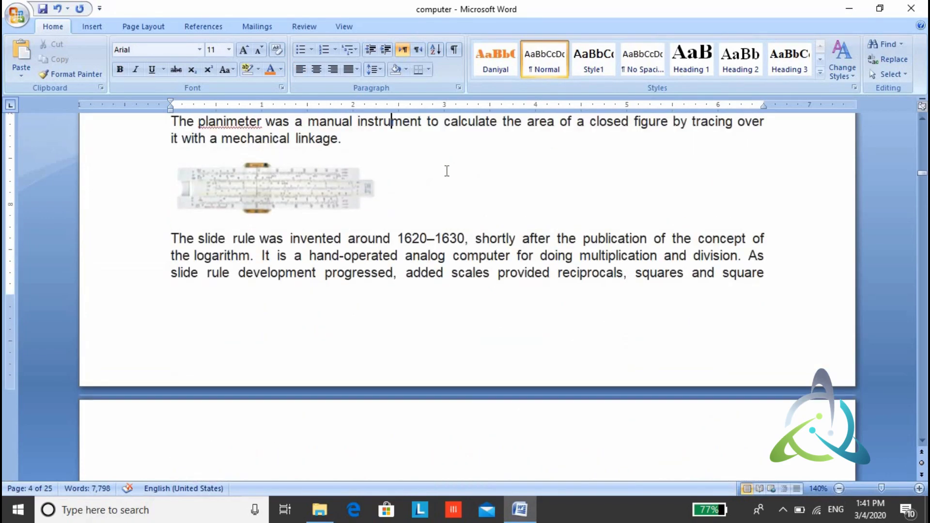
key(Up)
key(Up)
key(Up)
key(Up)
key(Up)
key(Up)
key(Up)
key(Up)
key(Up)
key(Up)
key(Up)
key(Up)
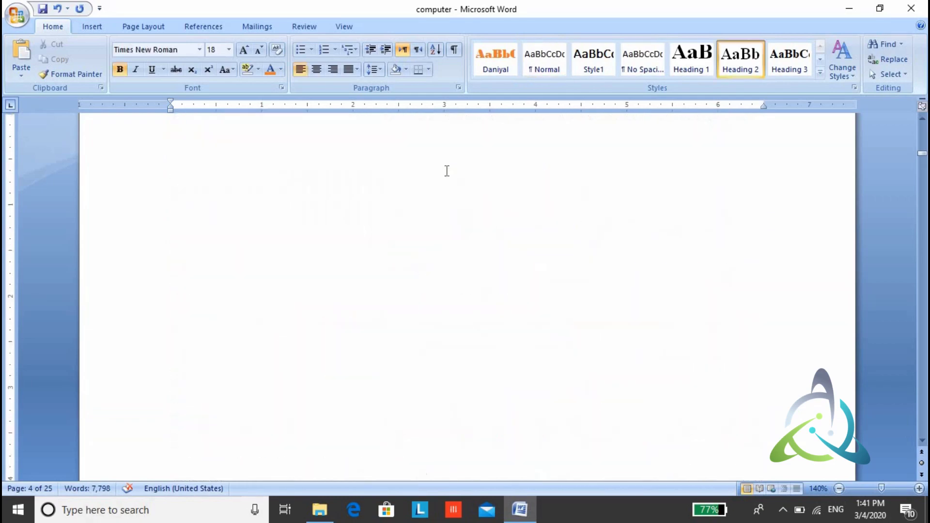
key(Up)
key(Up)
key(Up)
key(Up)
key(Up)
key(Up)
key(Up)
key(Up)
key(Up)
key(Up)
key(Up)
key(Up)
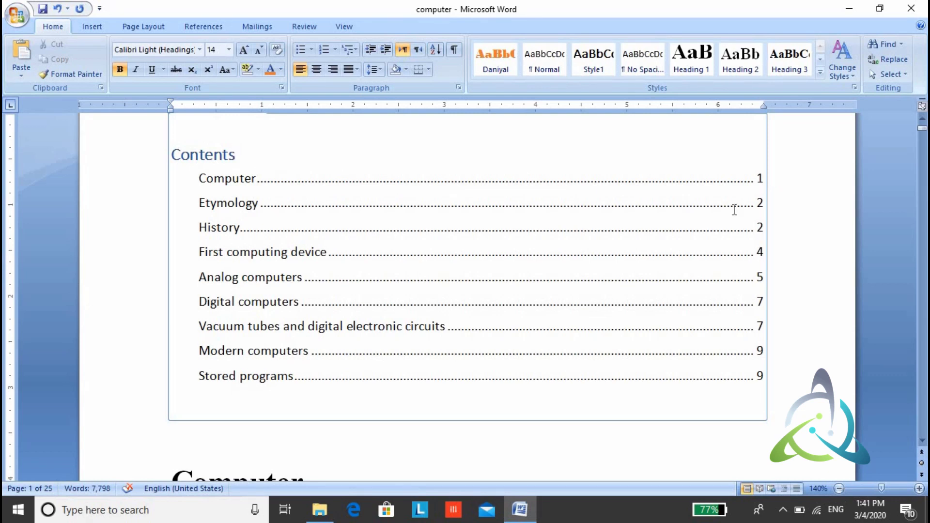
- Update the entire table of contents so entries nest in three levels under Computer
click(922, 120)
click(922, 121)
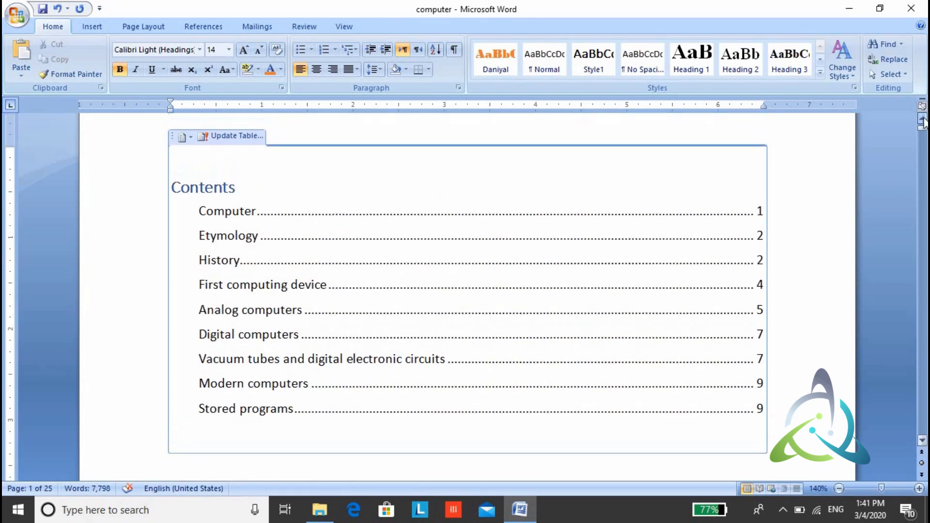
click(922, 120)
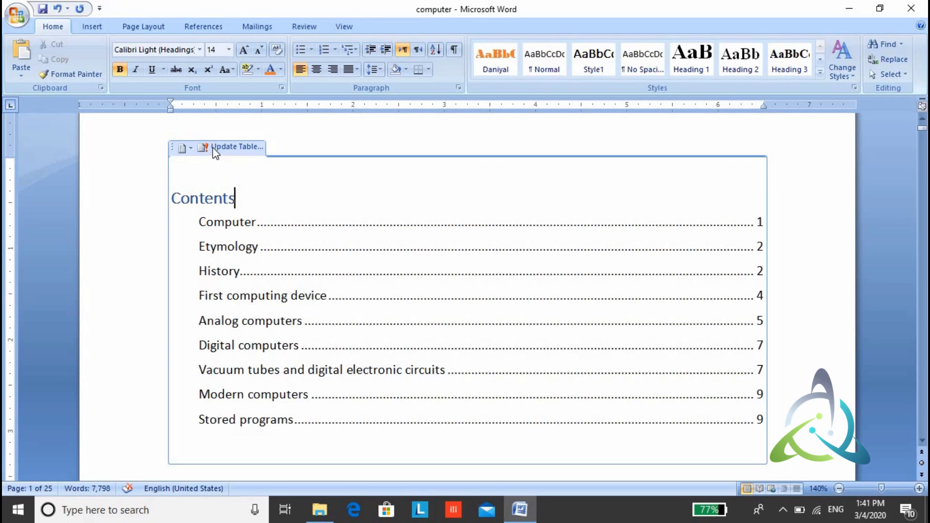
click(230, 147)
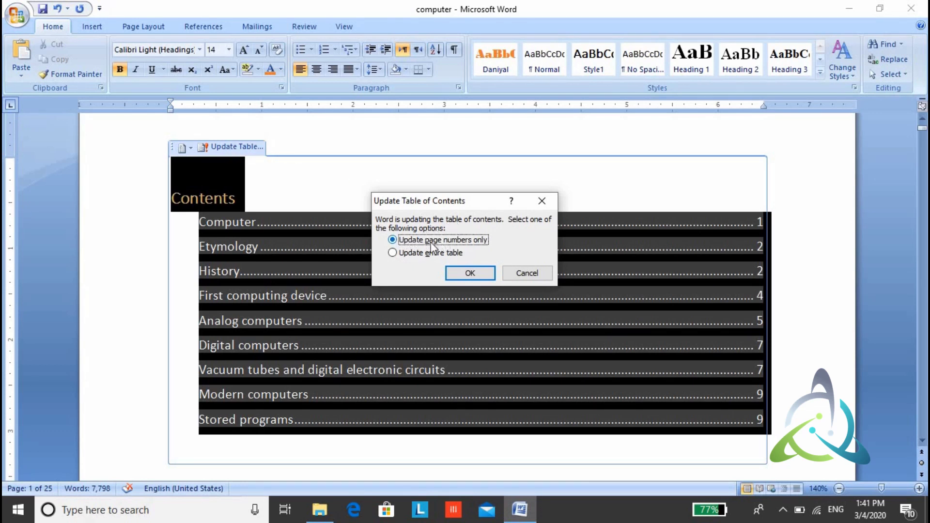
click(392, 253)
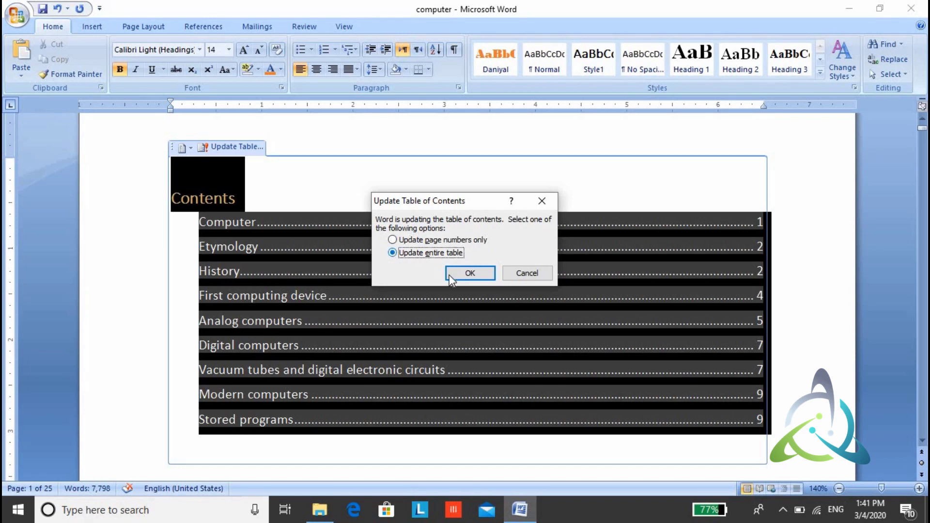
click(468, 274)
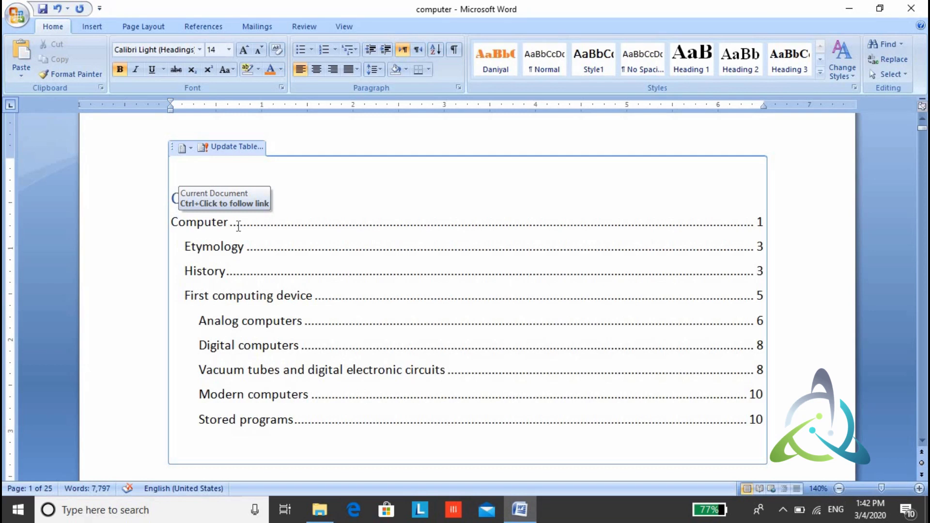
click(225, 222)
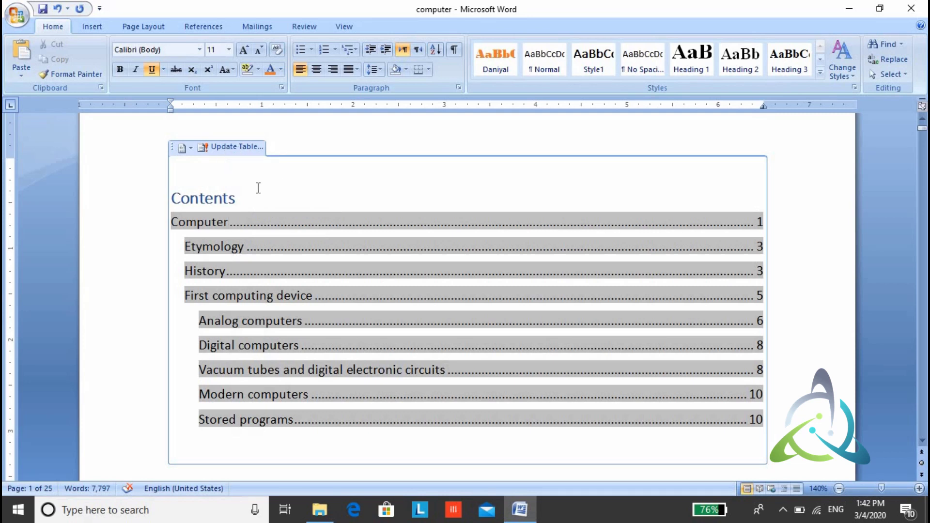
- Move the caret out of the rebuilt contents entries, leaving the table unchanged
click(324, 138)
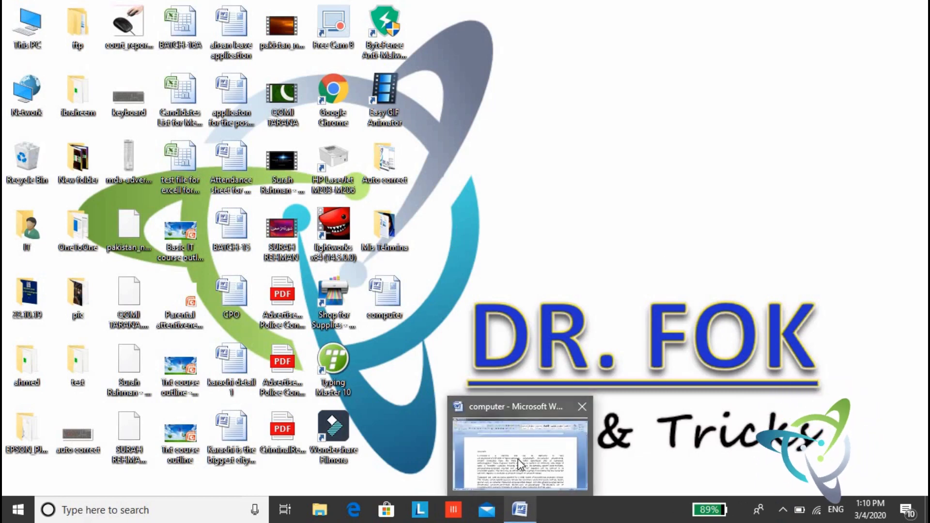
- Restore the computer document from the taskbar and put the caret back on the Computer title
click(521, 511)
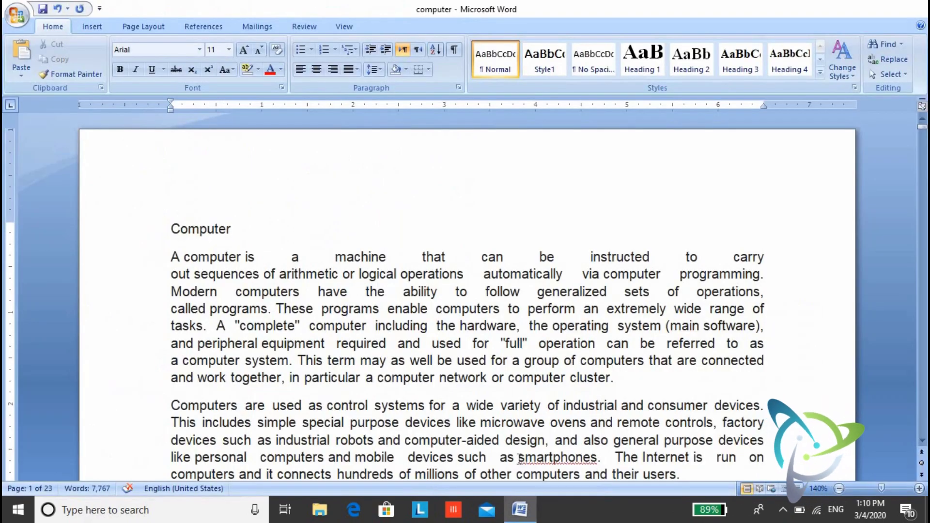
click(416, 328)
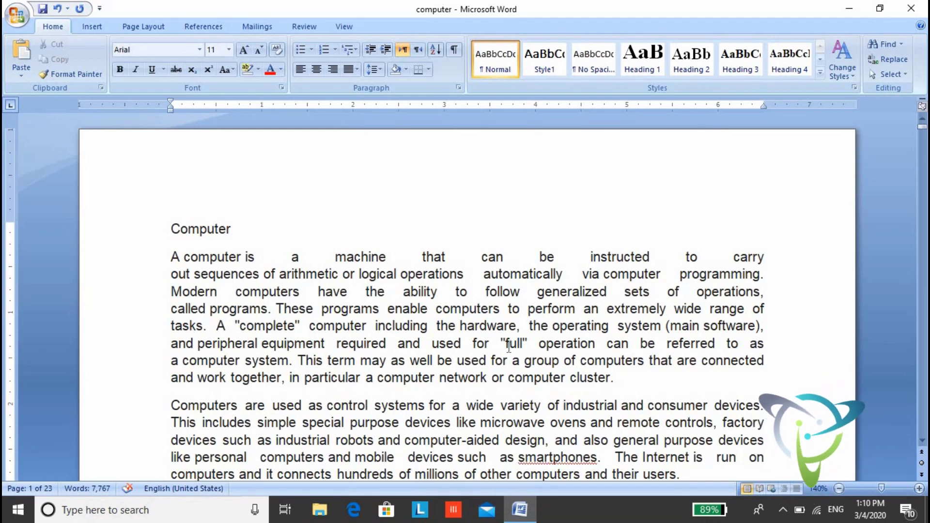
key(ctrl+Up)
key(ctrl+shift+Down)
key(Down)
key(Down)
key(Down)
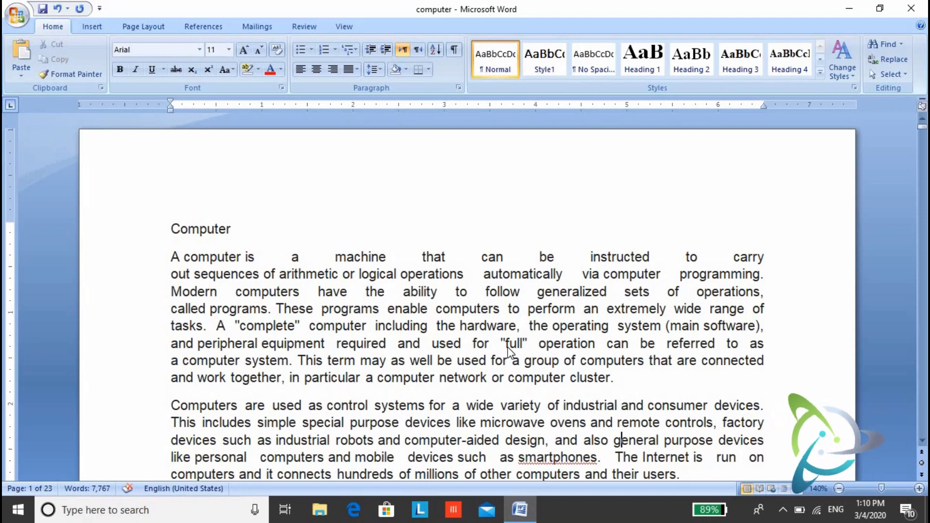
key(Down)
key(Down)
key(Down)
key(Down)
key(Down)
key(Down)
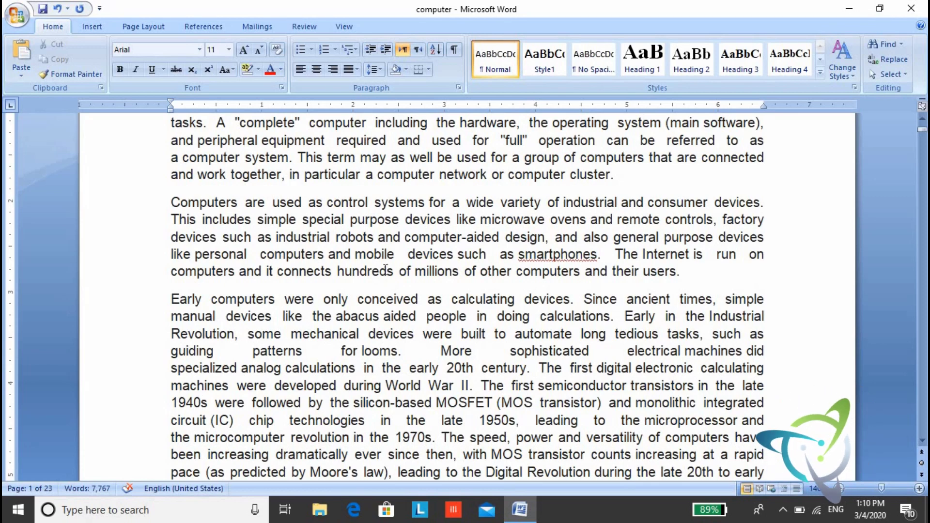
scroll(387, 270, up, 2)
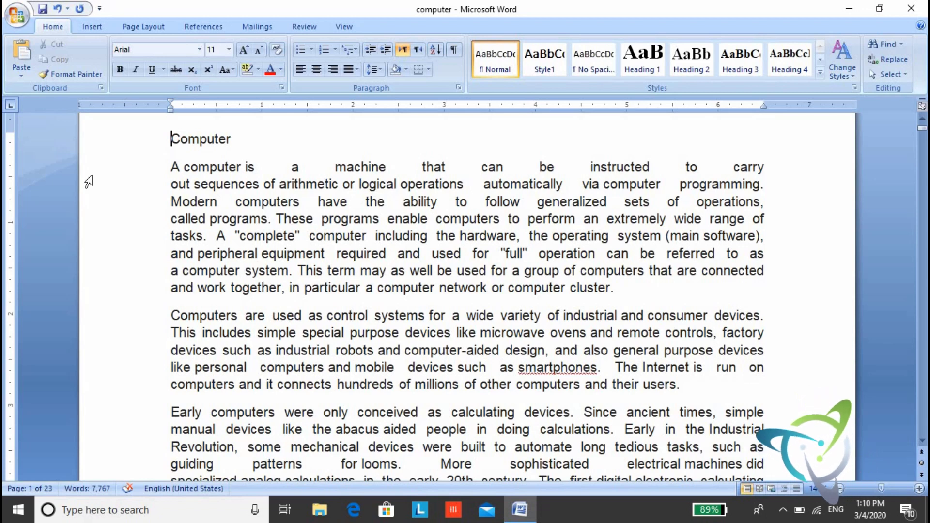
click(233, 139)
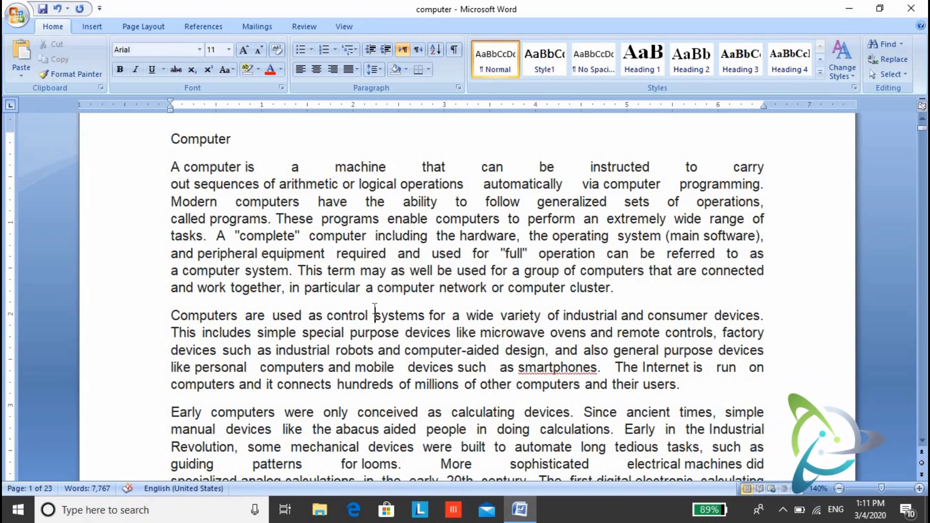
click(651, 298)
click(237, 133)
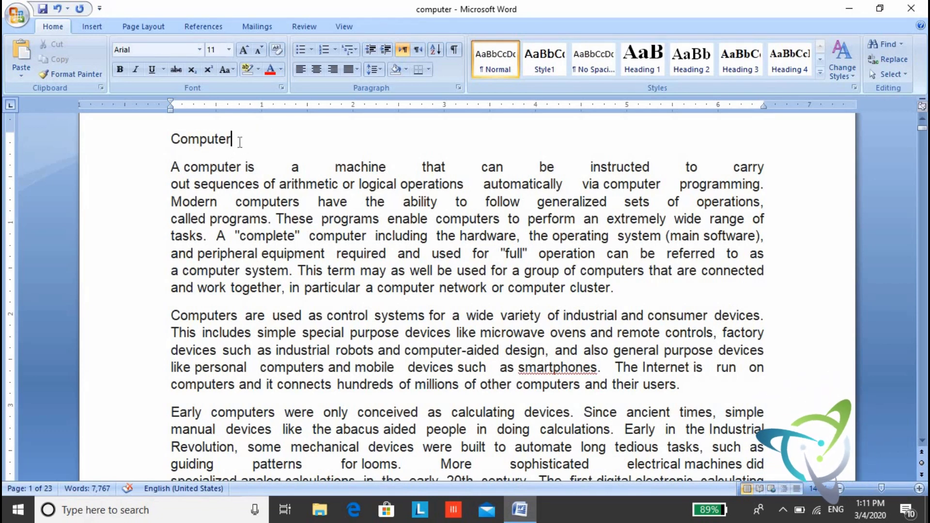
- Select the Computer title line and apply Heading 1 from the Styles gallery
triple_click(239, 142)
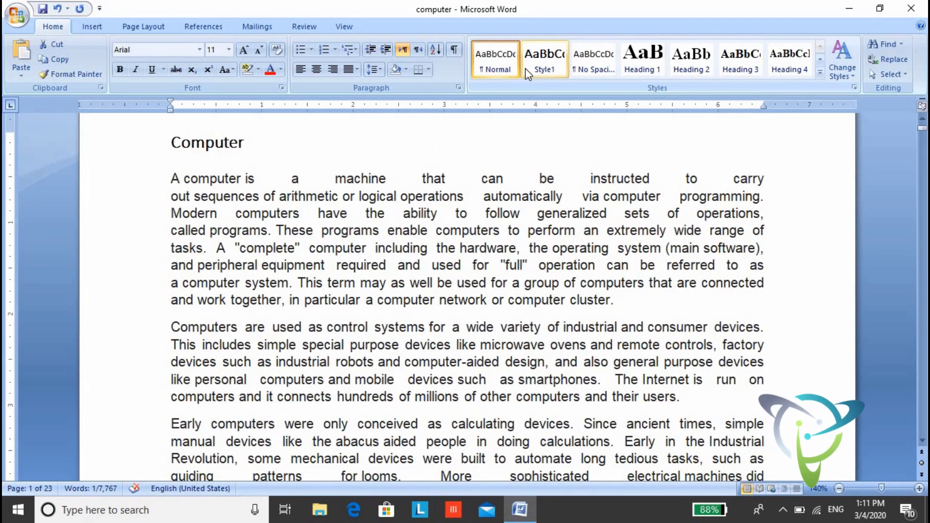
click(627, 73)
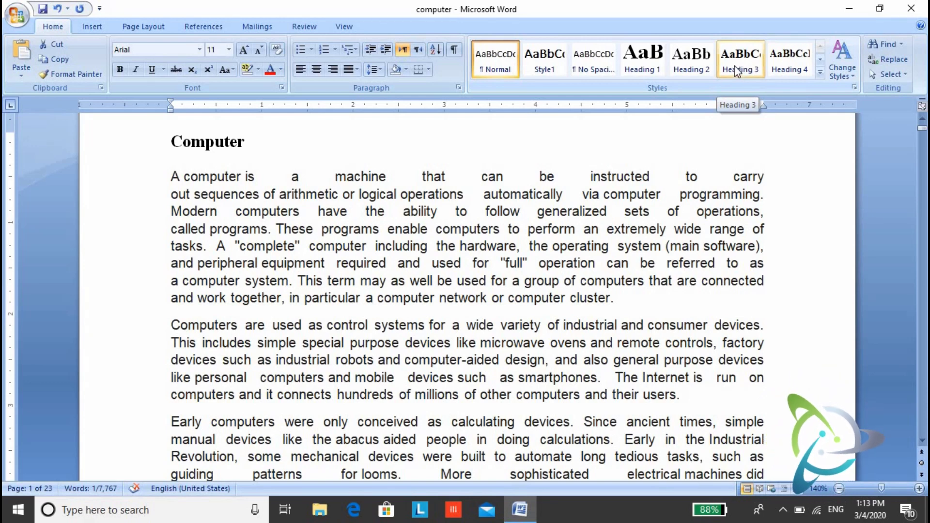
- Restyle the Computer title and the page-2 Etymology heading as bold 13.5-pt Heading 3
click(734, 66)
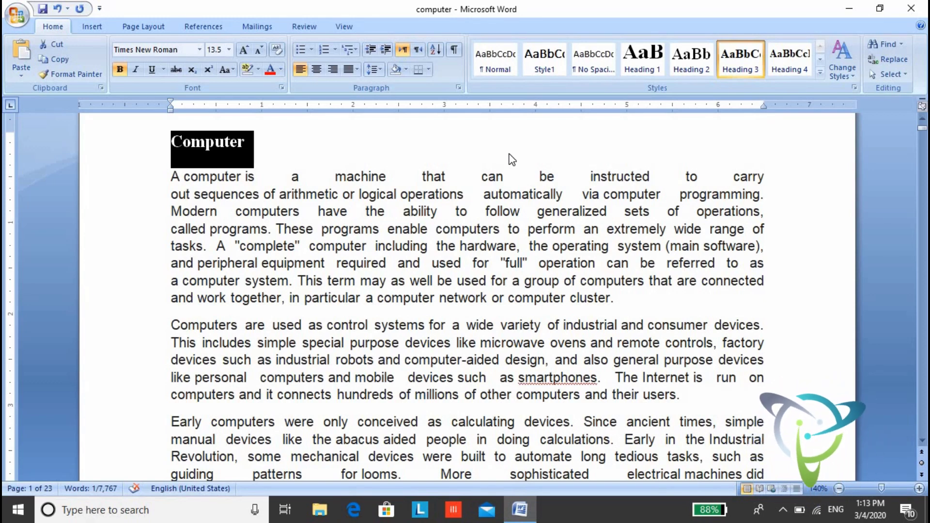
click(230, 285)
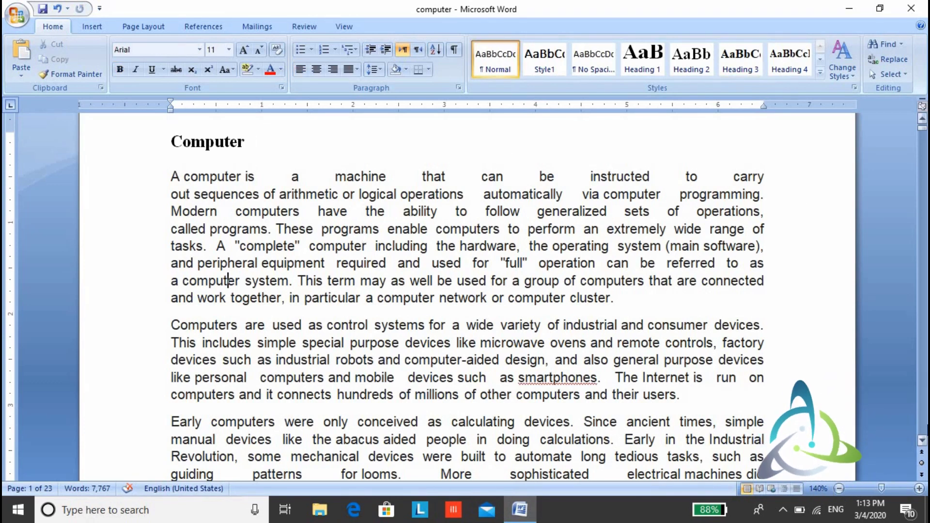
scroll(922, 442, down, 1)
scroll(922, 441, down, 1)
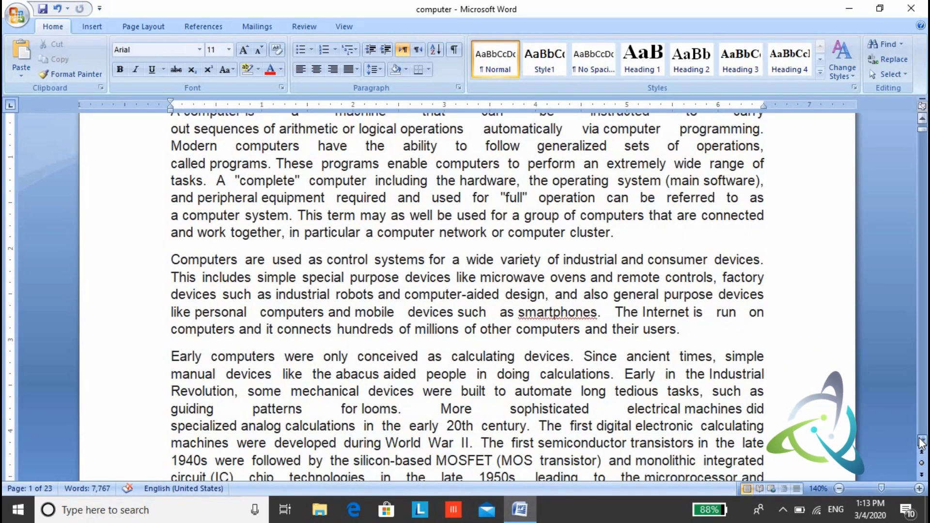
scroll(921, 442, down, 1)
scroll(921, 442, down, 1)
scroll(921, 441, down, 2)
scroll(922, 442, down, 2)
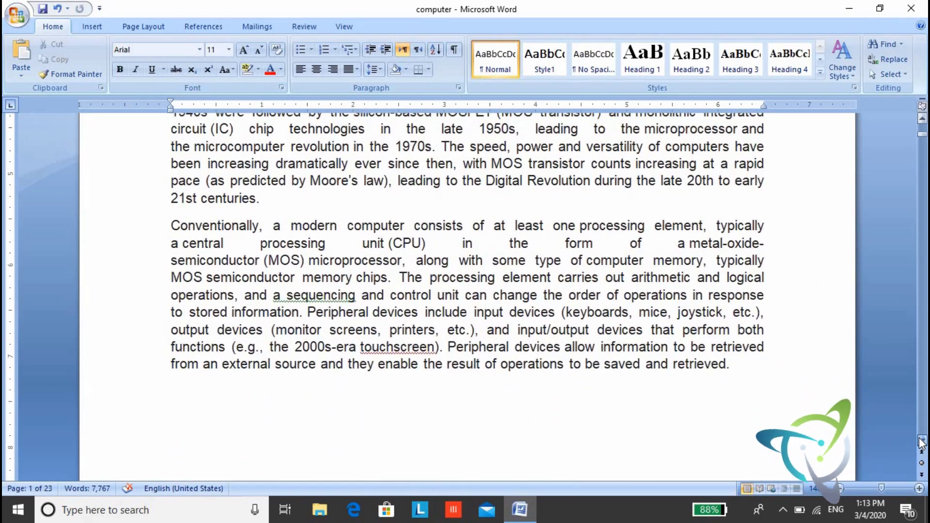
scroll(922, 442, down, 2)
scroll(921, 442, down, 2)
scroll(921, 441, down, 2)
scroll(922, 442, down, 2)
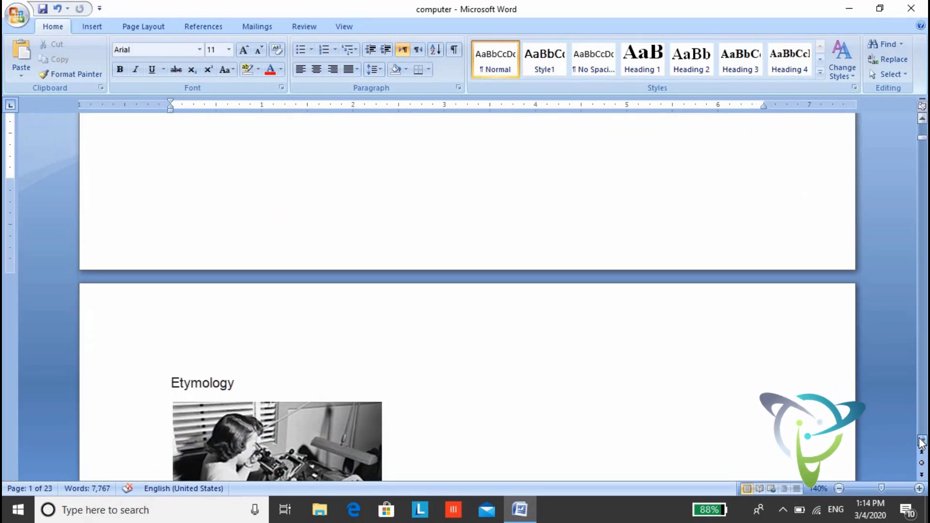
scroll(921, 442, down, 1)
click(236, 357)
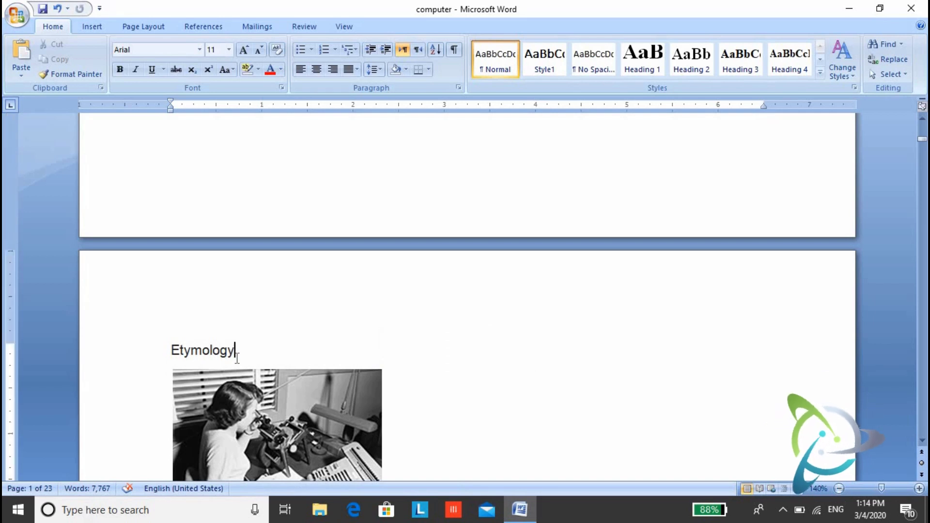
double_click(236, 359)
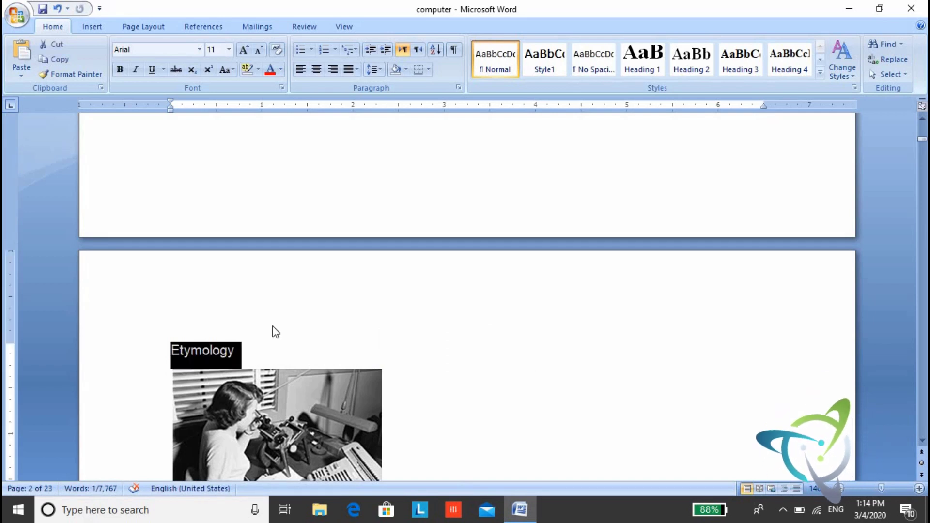
click(734, 68)
click(734, 65)
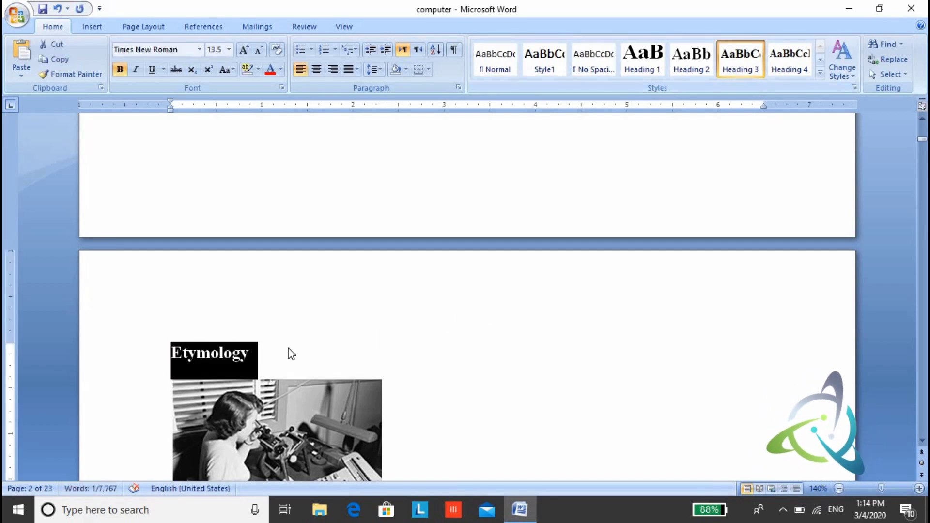
- Apply Heading 3 to the History heading
click(247, 358)
scroll(246, 353, down, 8)
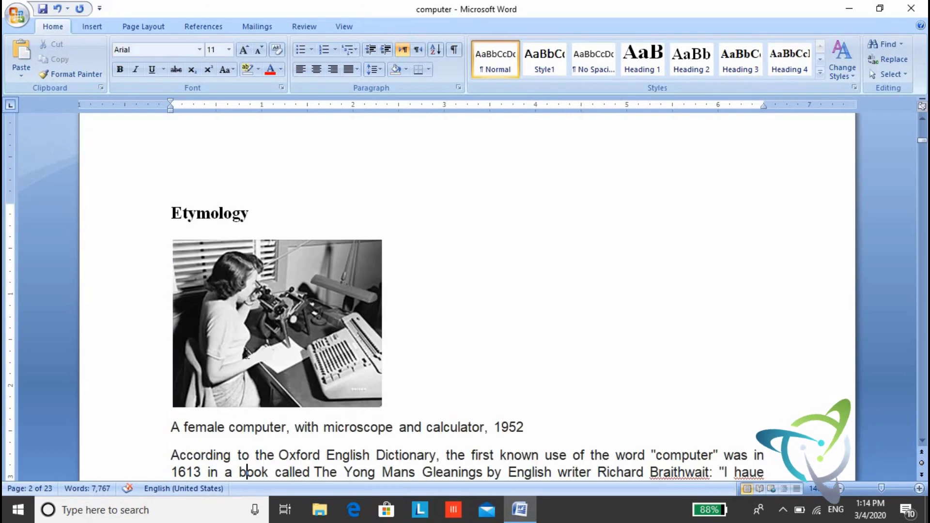
scroll(247, 354, down, 2)
click(155, 392)
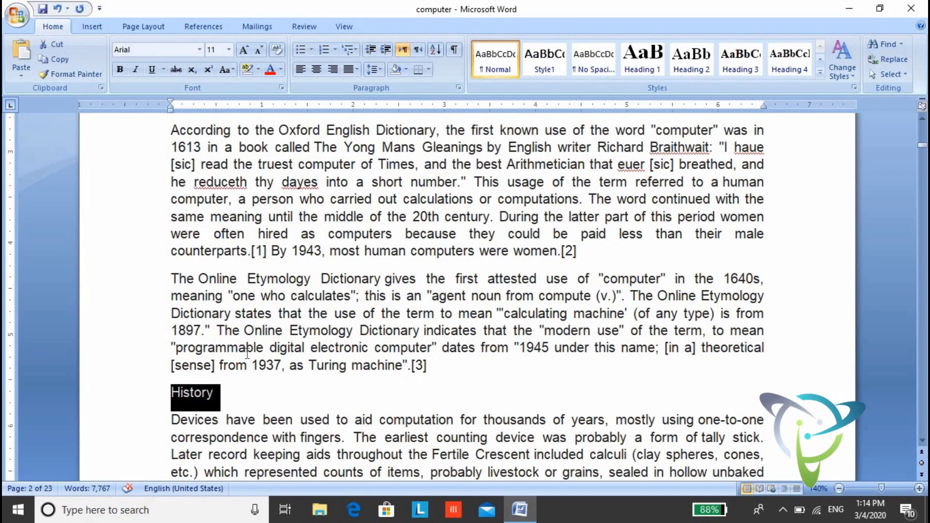
click(745, 59)
- Apply Heading 3 to the First computing device heading
key(Down)
key(Down)
key(Down)
key(Down)
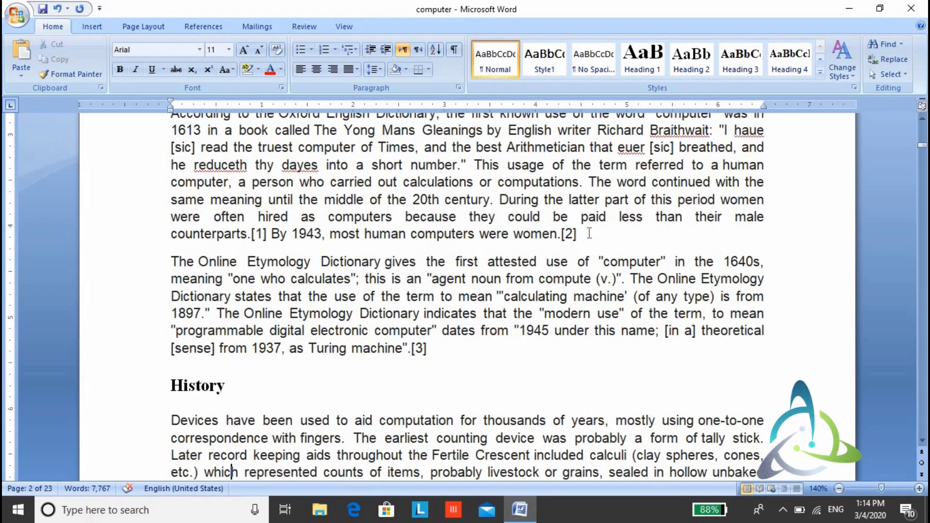
key(Page_Down)
key(Down)
key(Down)
key(Down)
key(Down)
key(Down)
key(Down)
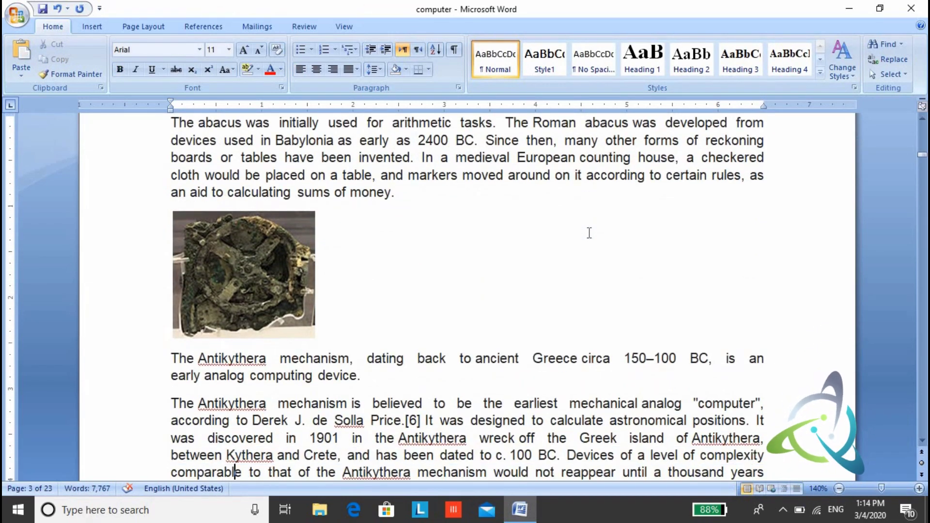
key(Down)
key(Down)
key(Down)
key(Down)
key(Down)
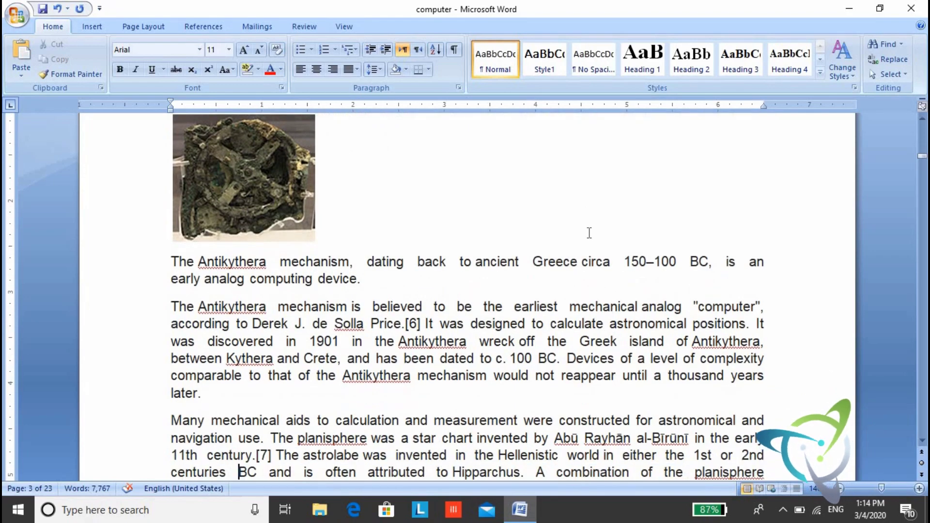
key(Down)
key(Down)
key(Down)
key(Down)
key(Down)
key(Down)
key(Down)
key(Down)
key(Down)
key(Down)
key(Down)
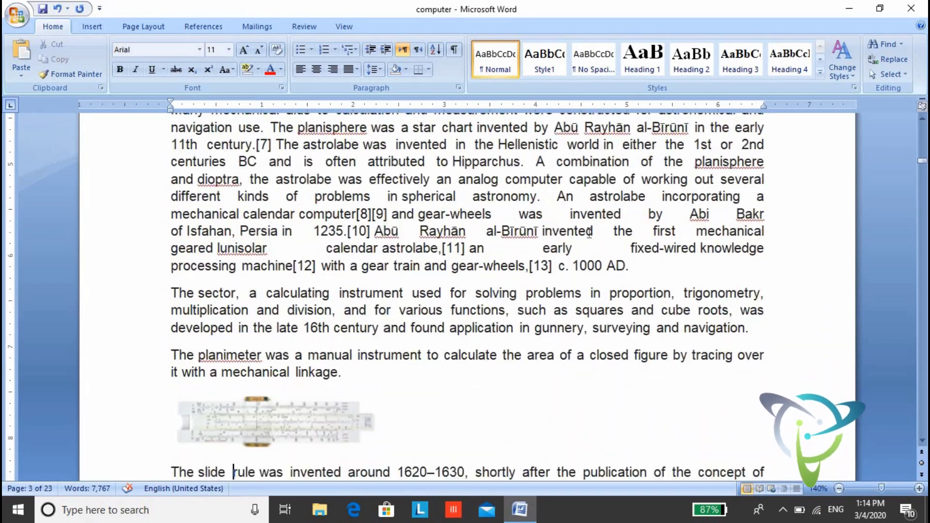
key(Down)
key(Down)
key(Down)
key(Down)
key(Down)
key(Down)
key(Down)
key(Down)
key(Down)
key(Down)
key(Down)
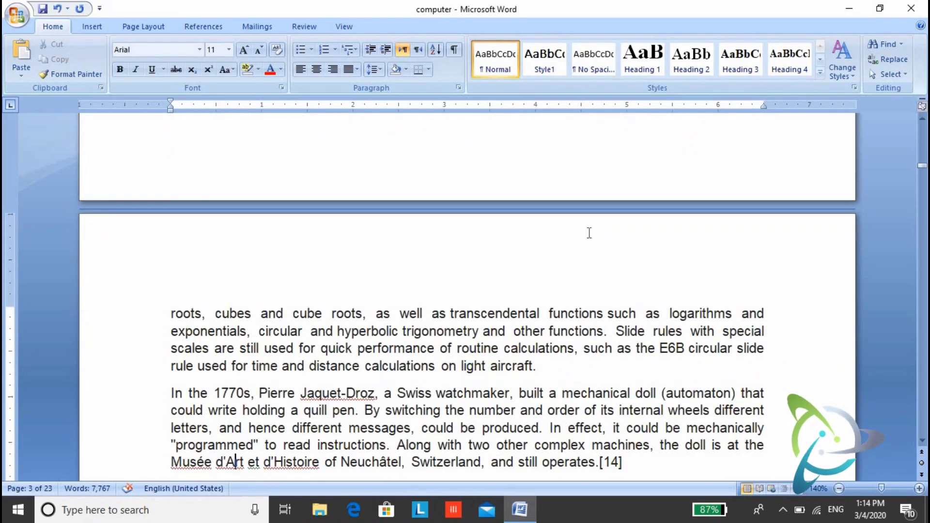
key(Down)
key(Down)
key(Down)
key(Down)
key(Down)
key(Down)
key(Down)
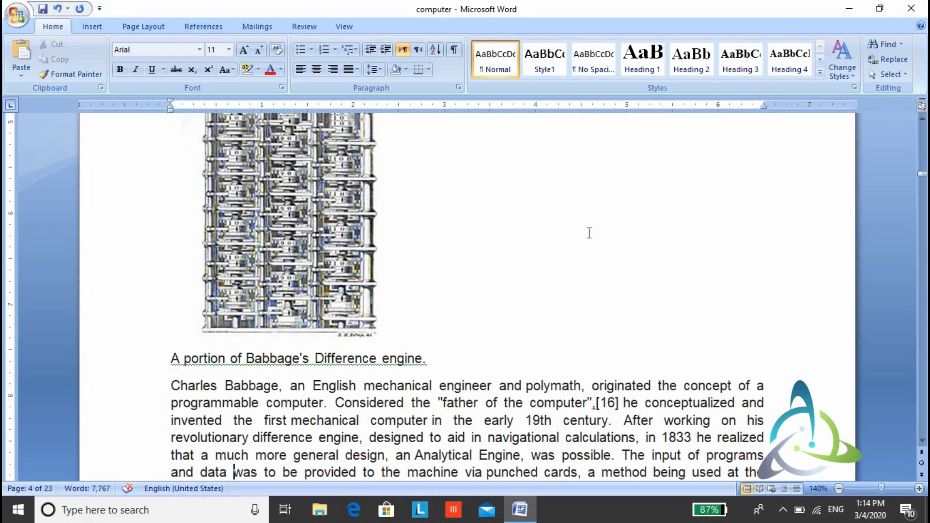
key(Up)
key(Up)
key(Up)
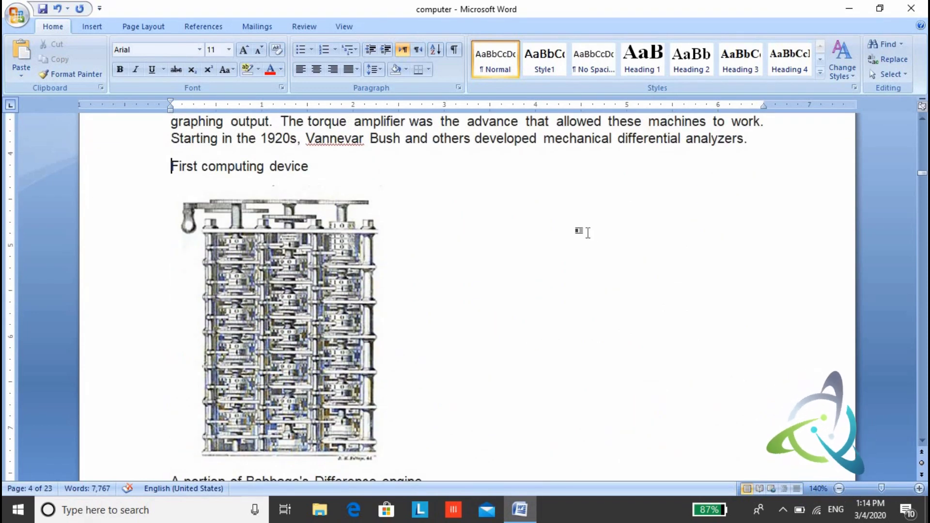
key(shift+Down)
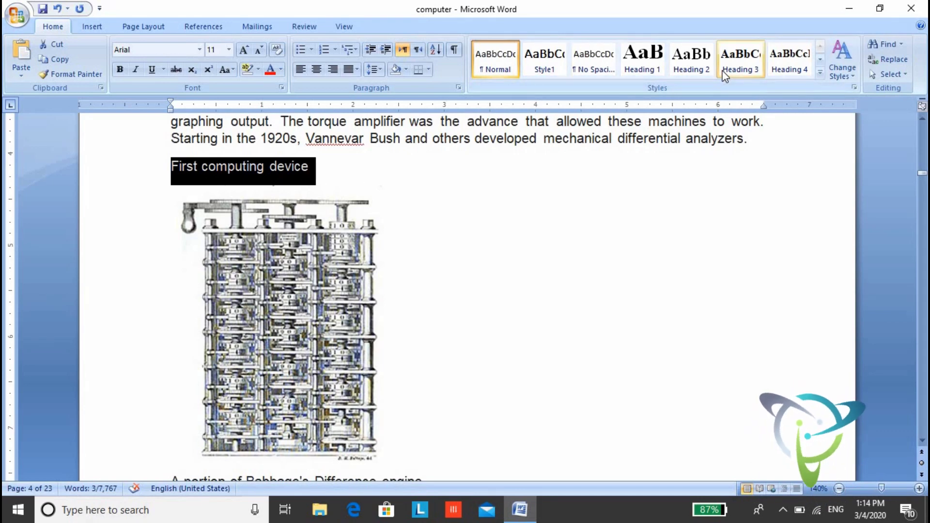
click(746, 72)
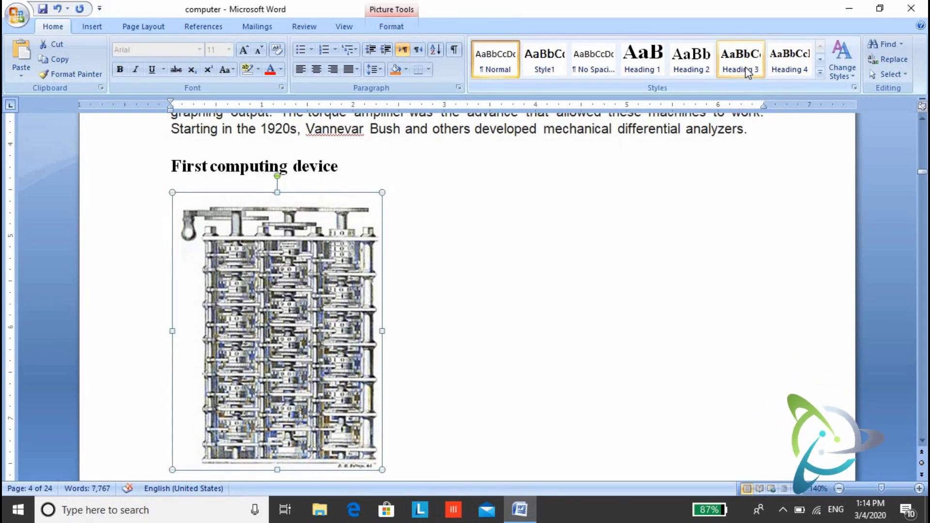
- Apply Heading 3 to the Analog computers heading
key(Page_Down)
key(Down)
key(Down)
key(Down)
key(Down)
key(Down)
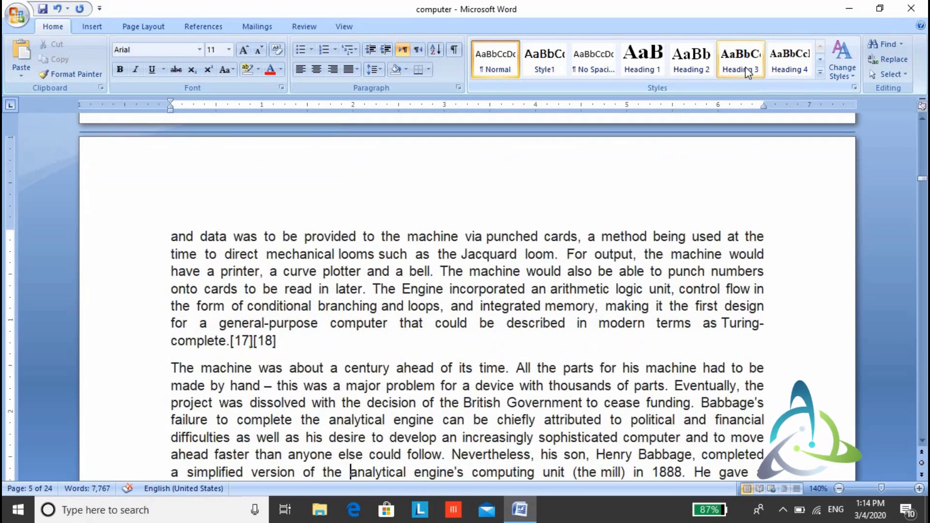
key(Down)
key(Down)
key(Down)
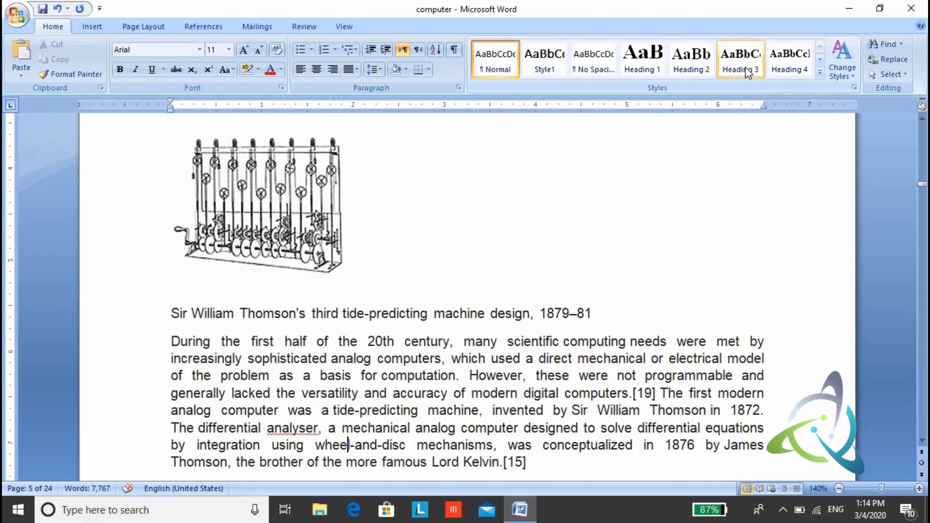
key(Up)
key(Up)
key(Up)
key(shift+Home)
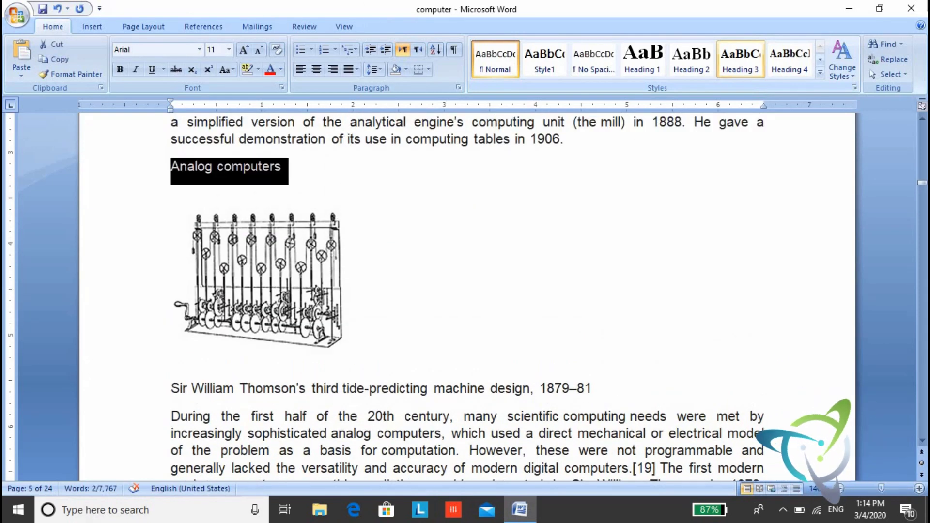
click(737, 72)
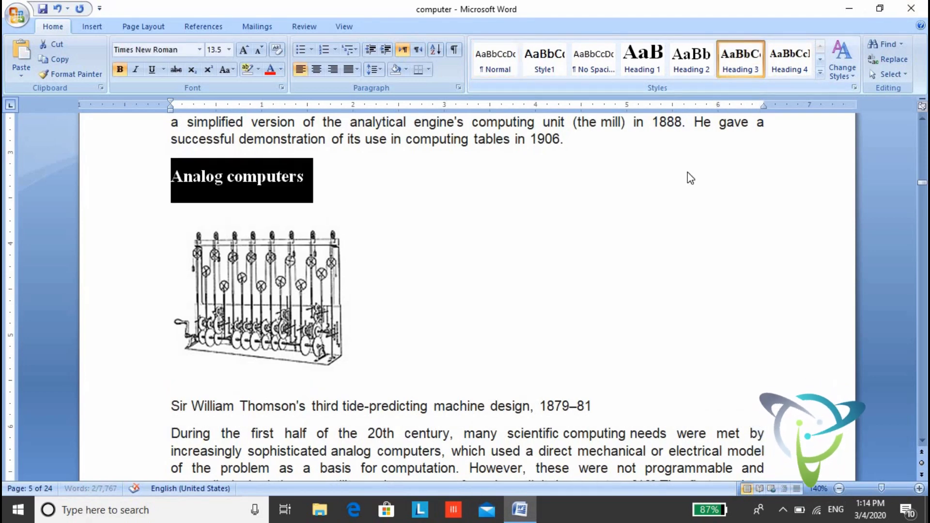
click(652, 250)
key(Down)
key(Down)
key(Down)
key(Down)
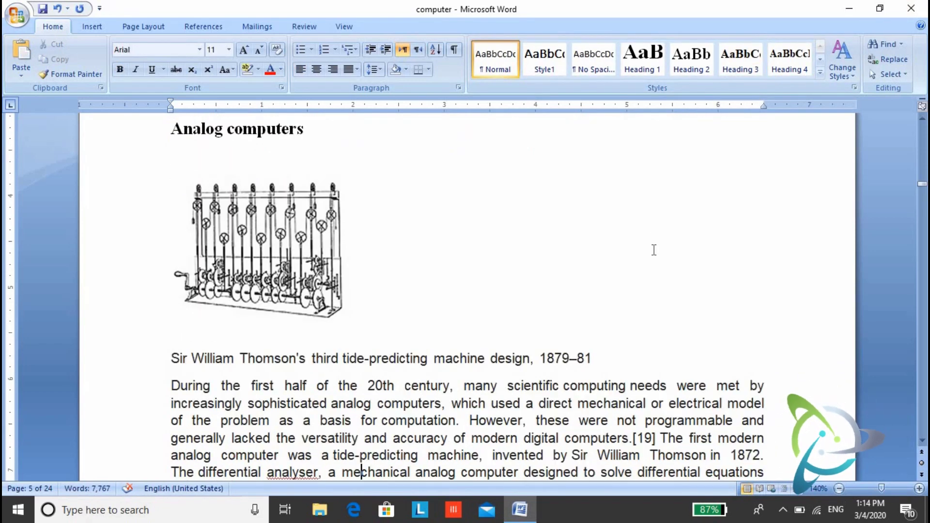
key(Down)
key(Down)
key(Down)
key(Down)
key(Down)
key(Down)
key(Down)
key(Down)
key(Down)
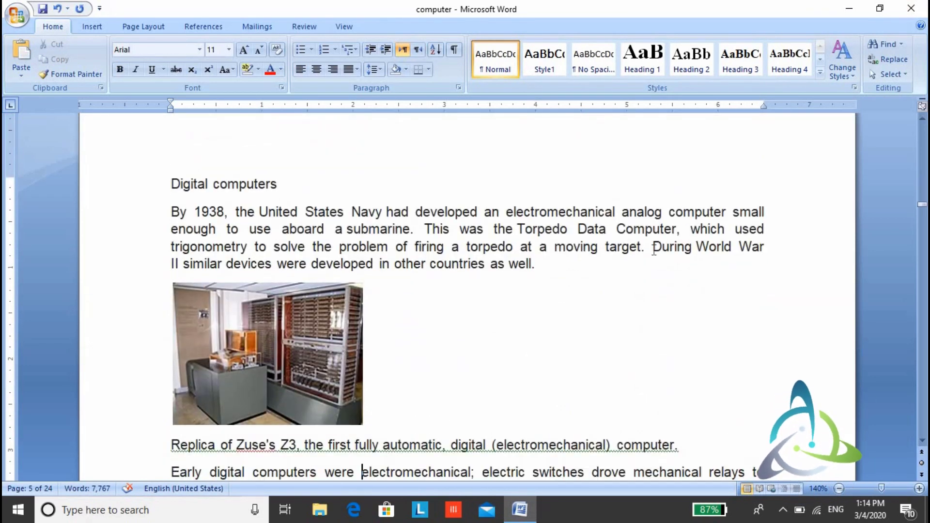
- Apply Heading 3 to Digital computers and Vacuum tubes and digital electronic circuits
triple_click(681, 190)
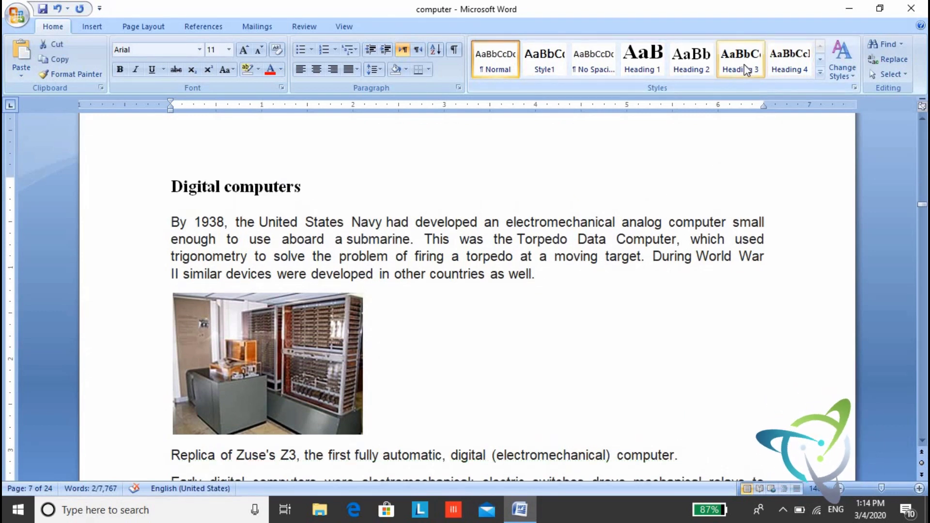
click(746, 65)
click(404, 385)
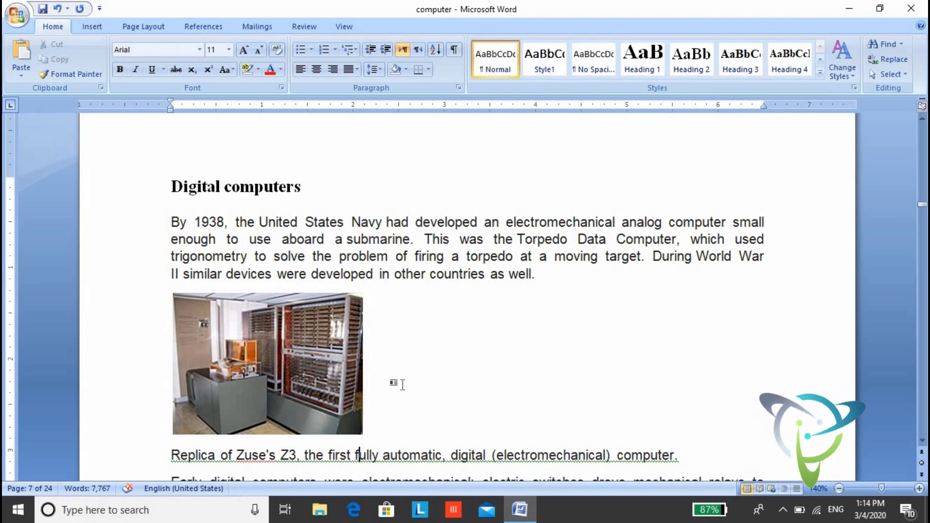
scroll(403, 385, down, 2)
scroll(404, 387, down, 1)
scroll(404, 385, down, 1)
scroll(404, 385, down, 2)
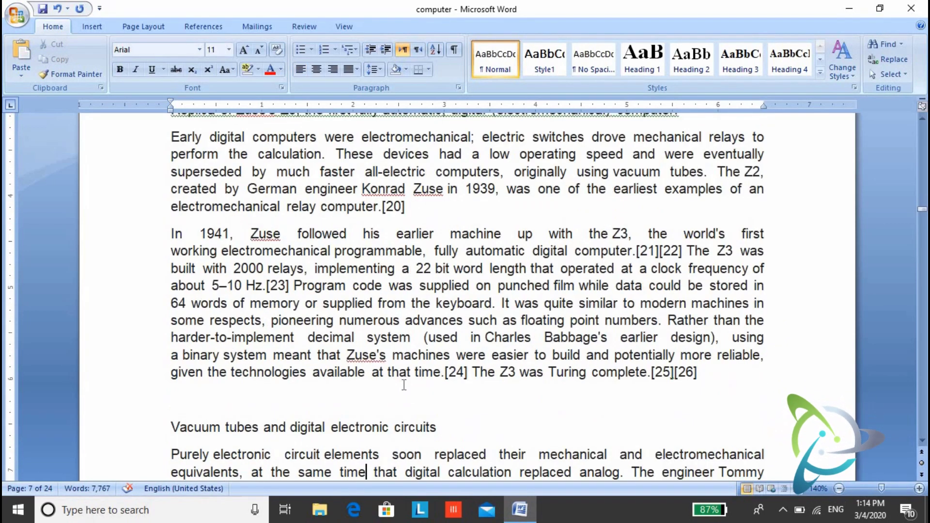
scroll(404, 385, down, 1)
key(shift+Up)
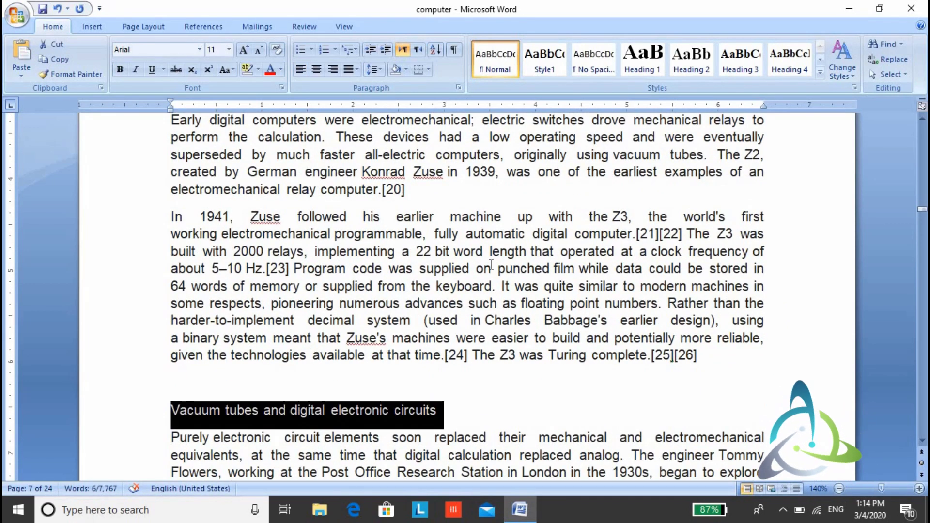
click(740, 59)
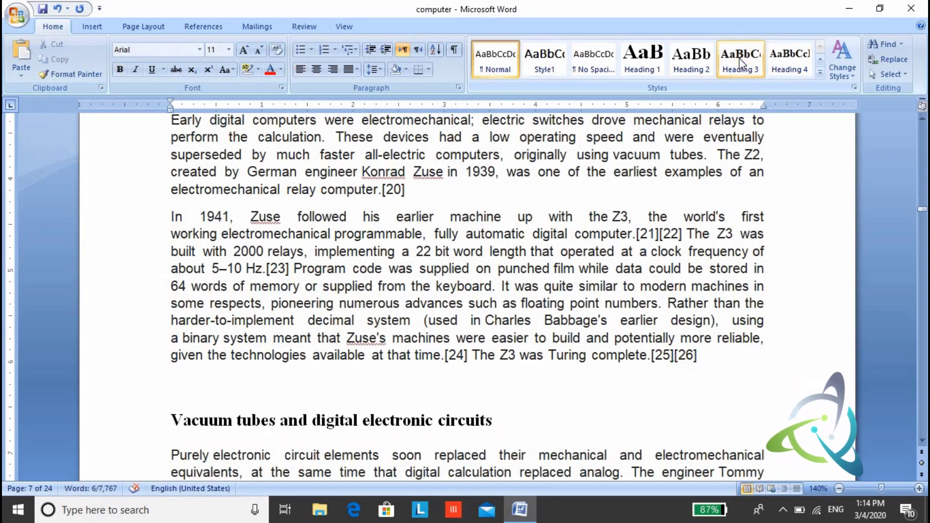
- Apply Heading 3 to the Modern computers and Stored programs headings
key(Down)
key(Down)
key(Down)
key(Down)
key(Down)
key(Down)
key(Down)
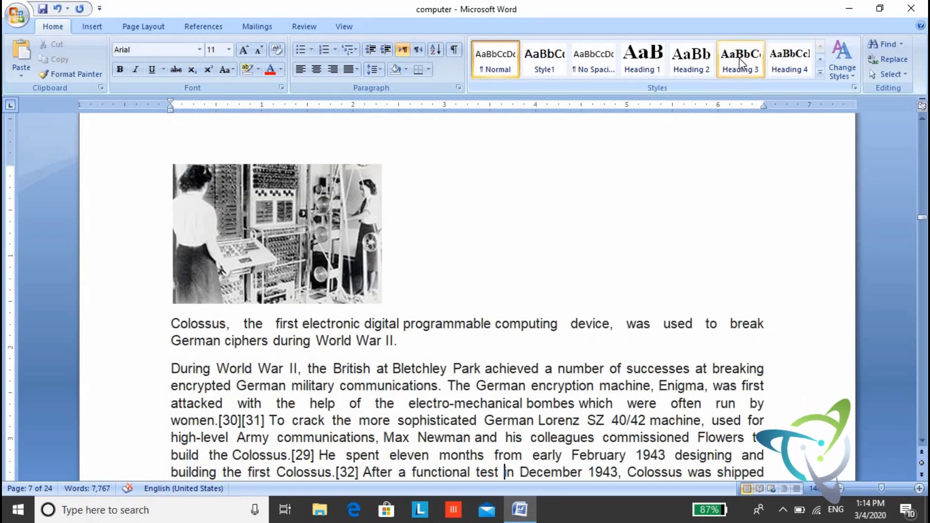
key(Down)
key(Down)
key(Down)
key(Down)
key(Down)
key(Down)
key(Down)
key(Down)
key(Down)
key(Down)
key(Down)
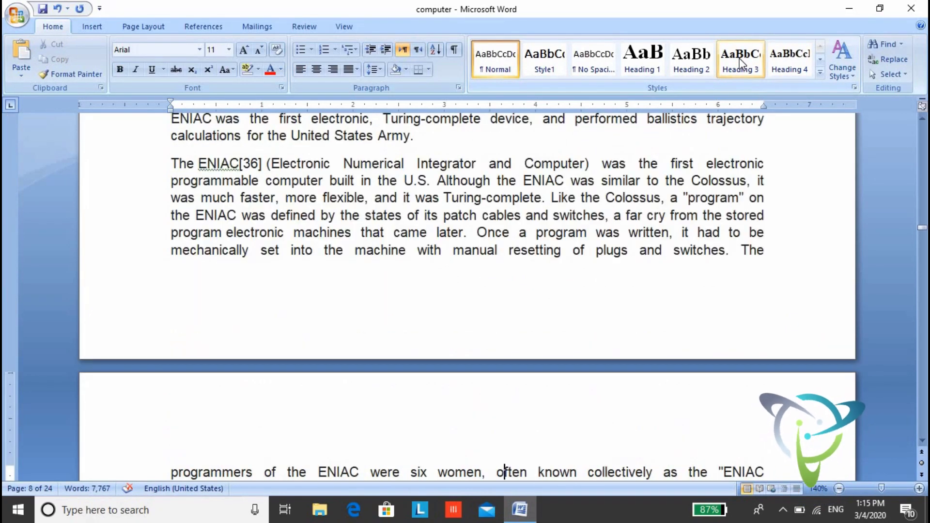
key(Down)
key(Down)
key(Down)
key(Down)
key(Down)
key(Down)
key(Down)
key(Down)
key(Down)
key(Down)
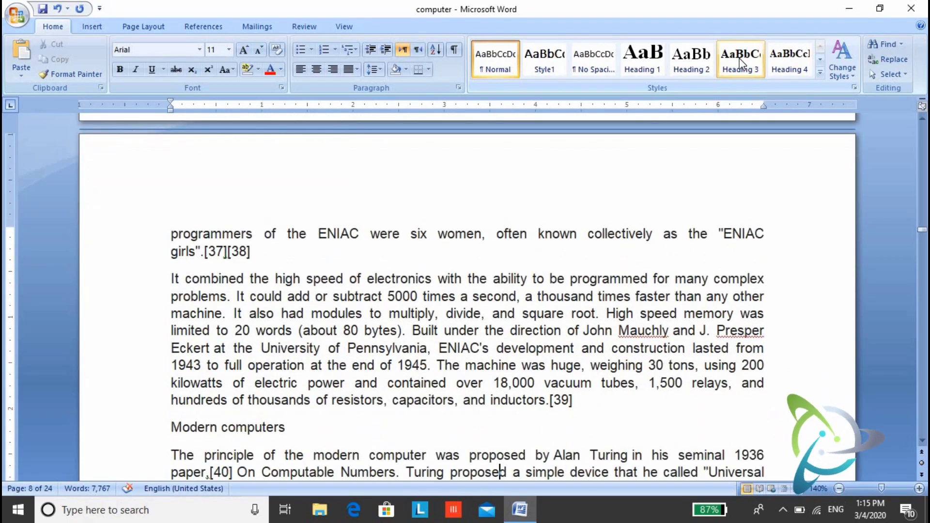
key(shift+Home)
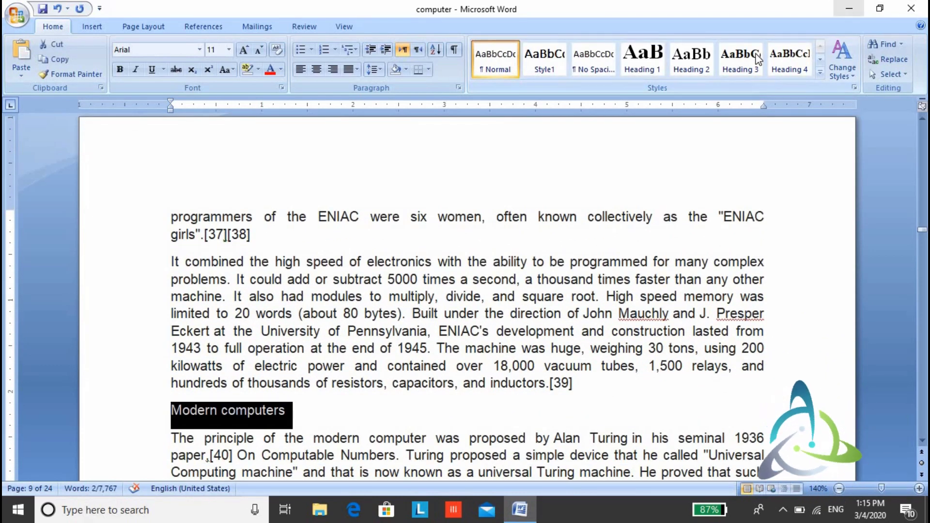
click(738, 64)
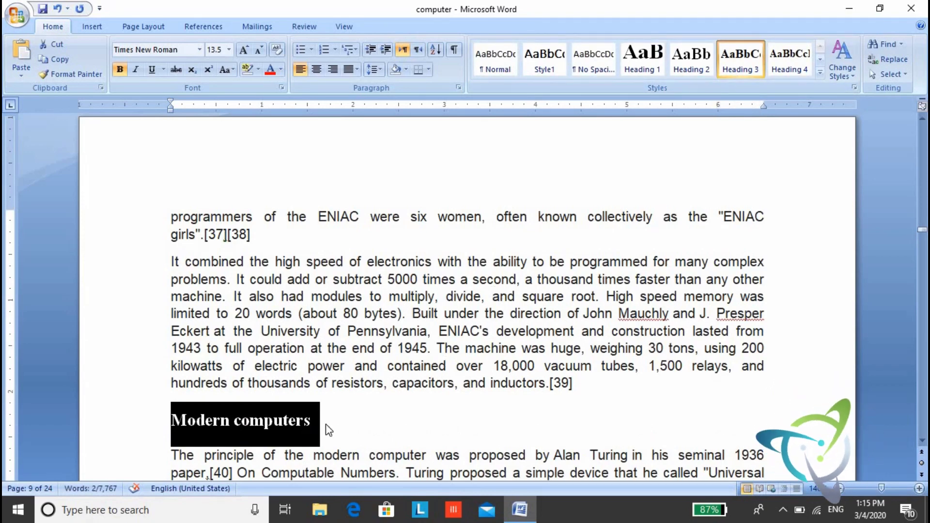
key(Down)
key(Page_Down)
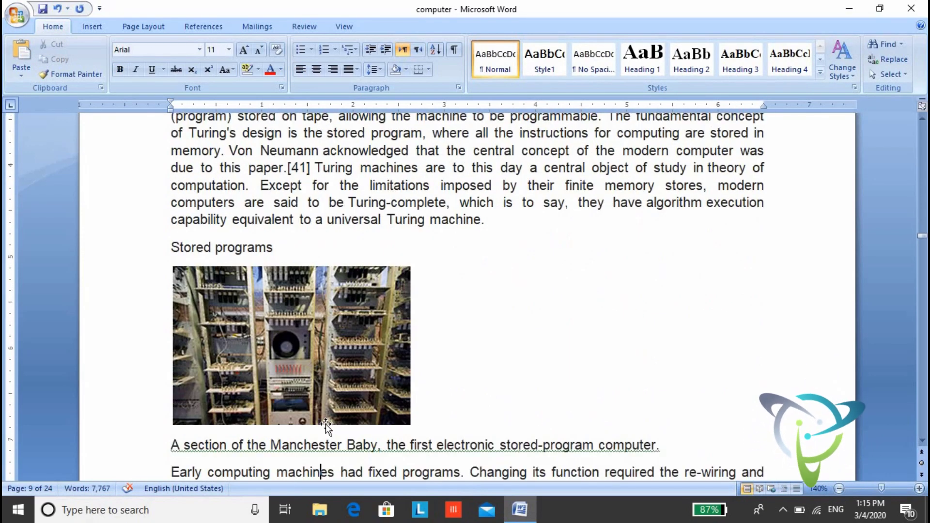
key(Up)
key(Up)
key(Up)
key(shift+Home)
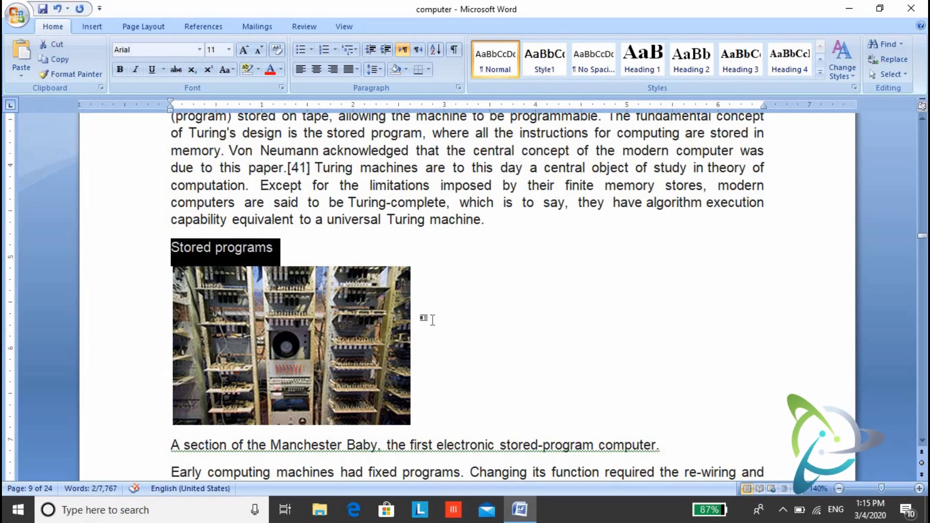
click(735, 58)
click(735, 58)
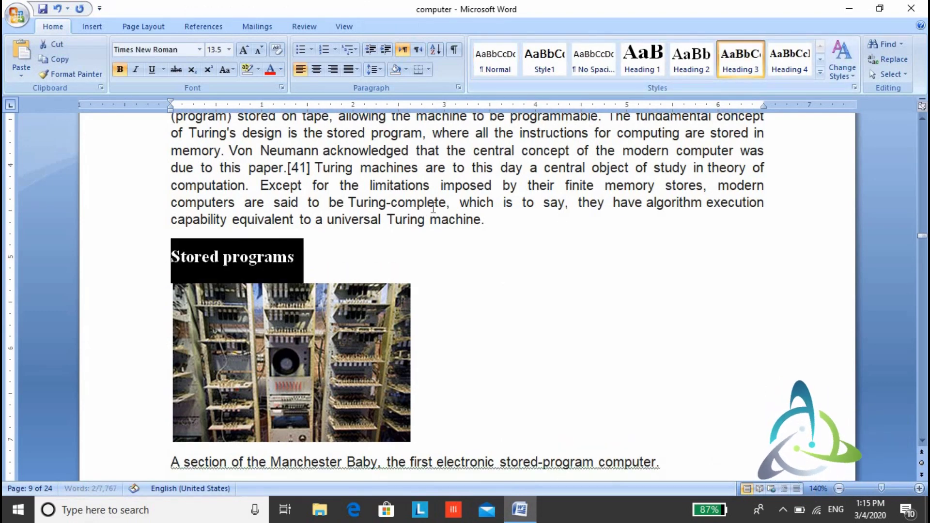
click(316, 251)
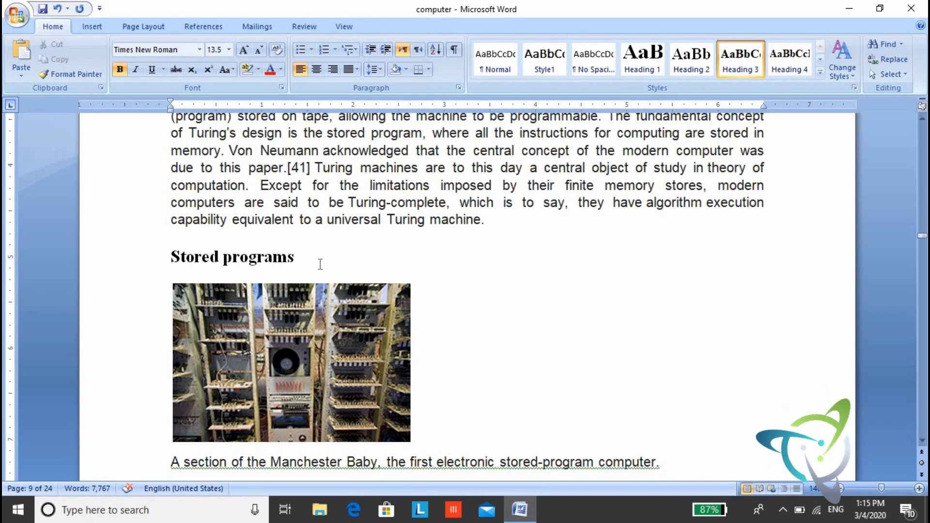
- Insert a blank paragraph above the Computer title at the top of page 1
key(ctrl+Home)
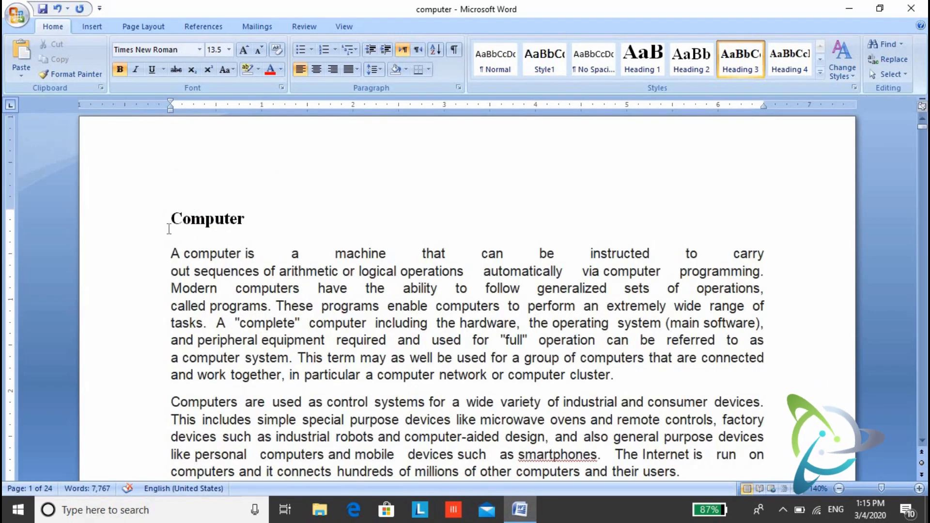
key(Return)
key(Up)
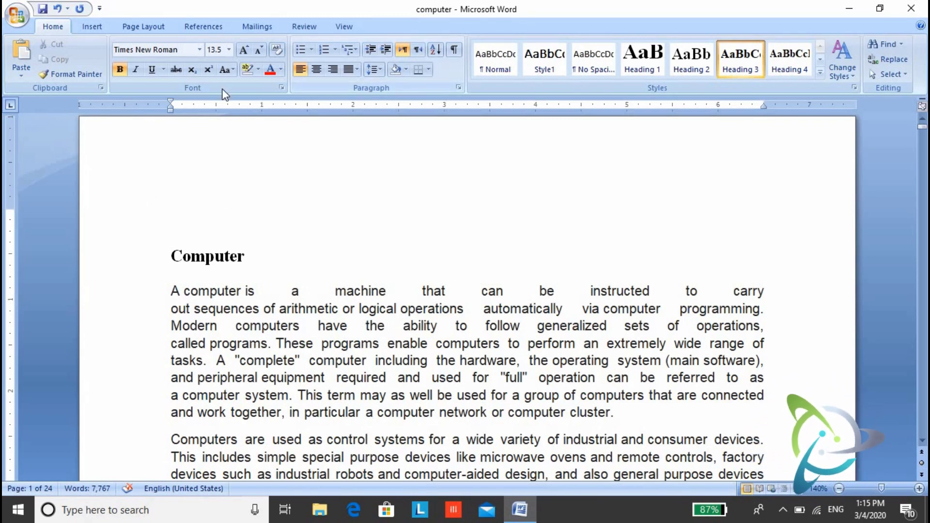
- Show the References Table of Contents gallery with Automatic Table 1 and 2 layouts
click(204, 26)
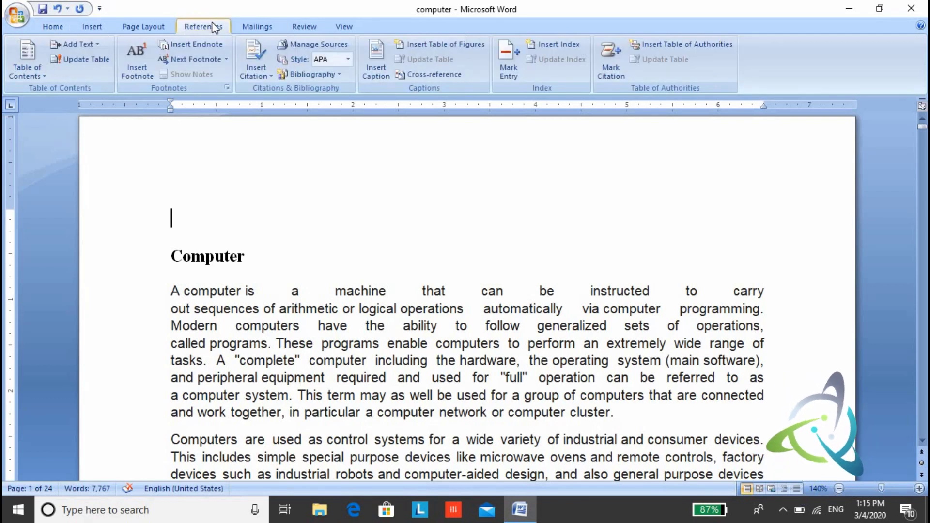
click(33, 68)
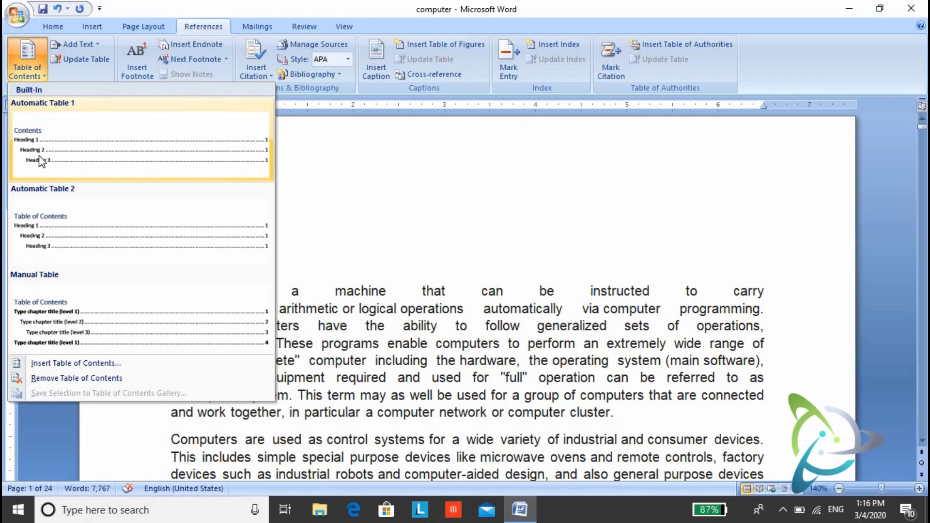
- Insert Automatic Table 1 as a Contents table at the top and move into its entries
click(75, 144)
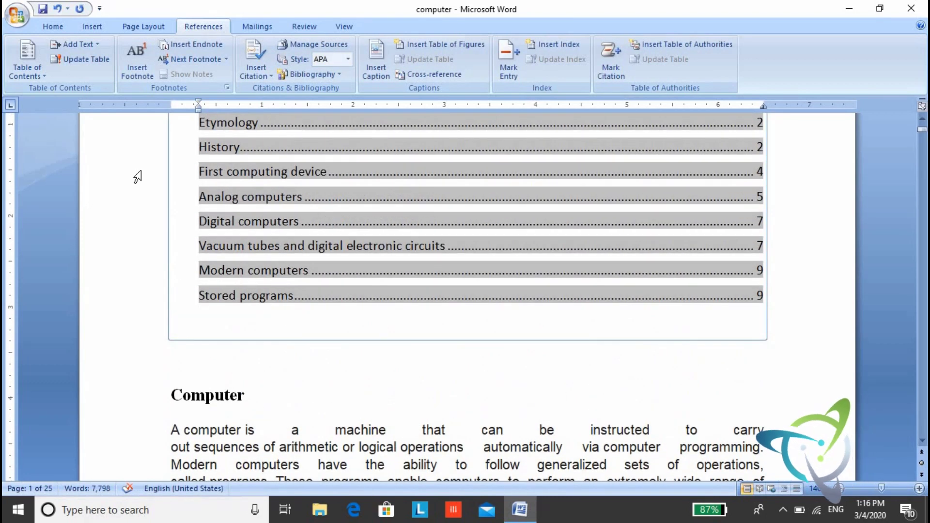
key(ctrl+Home)
key(Down)
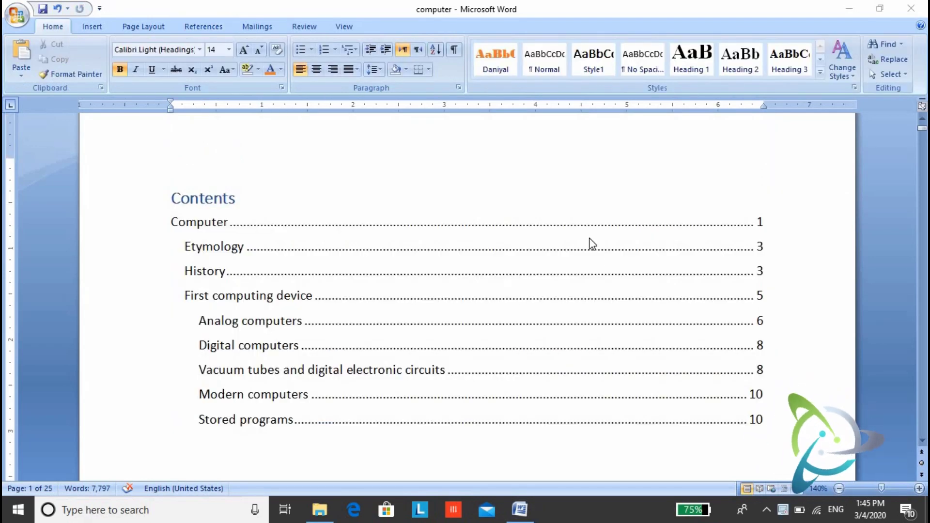
- Select the Computer title line and apply the Heading 1 style to it
click(617, 270)
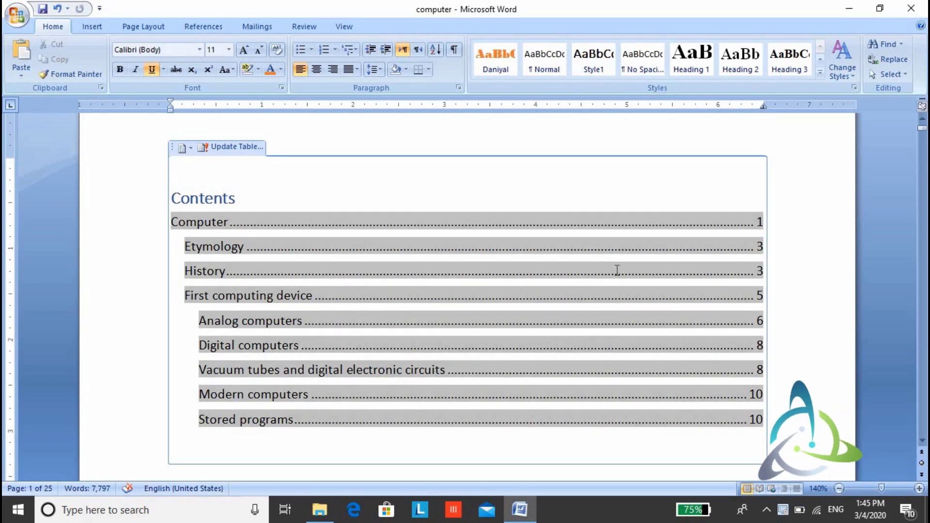
key(Down)
key(Down)
key(Down)
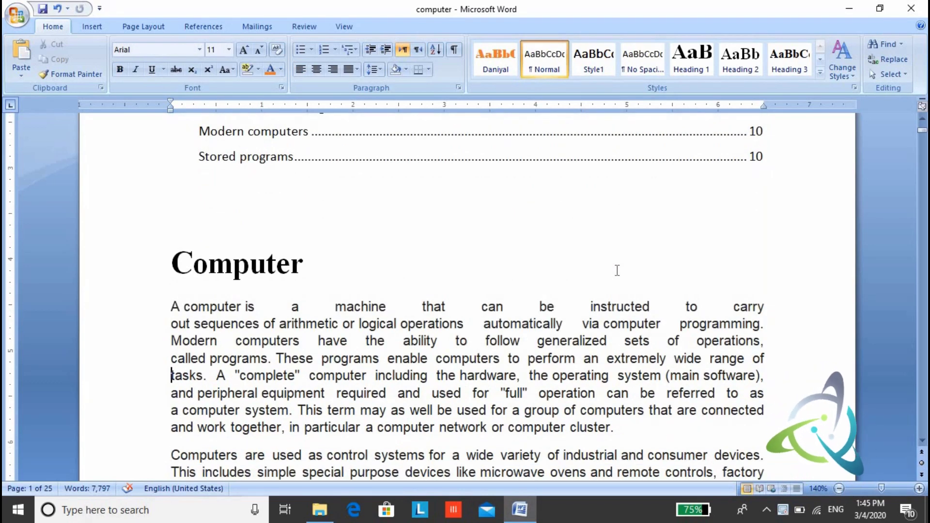
key(Up)
key(Up)
key(Up)
key(Up)
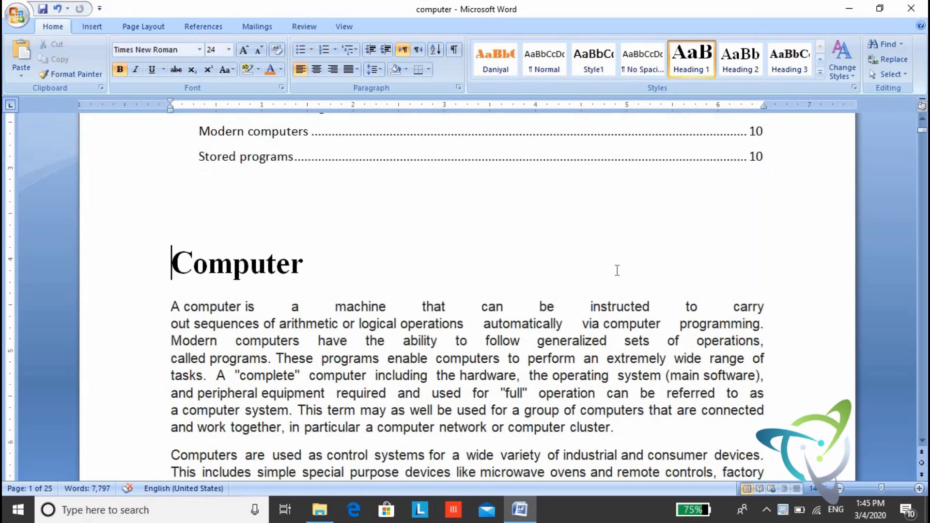
key(shift+Down)
key(shift+Left)
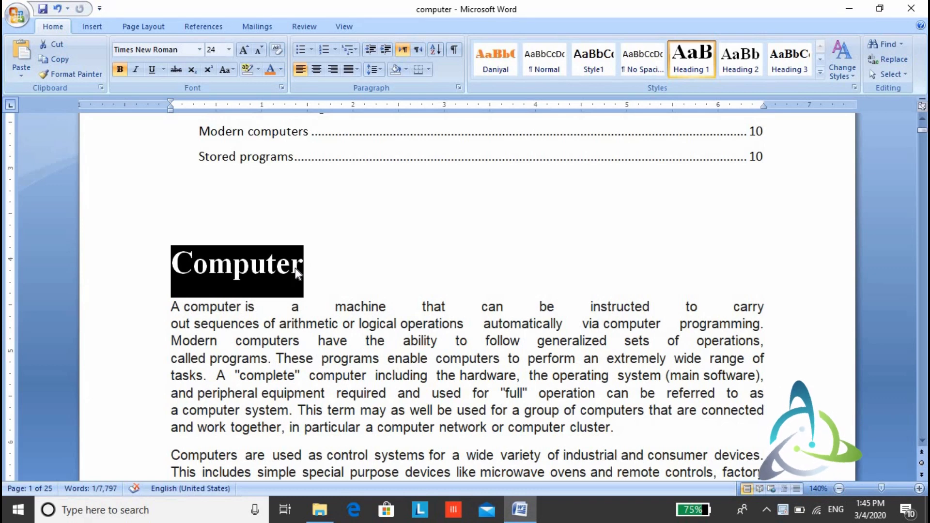
click(704, 67)
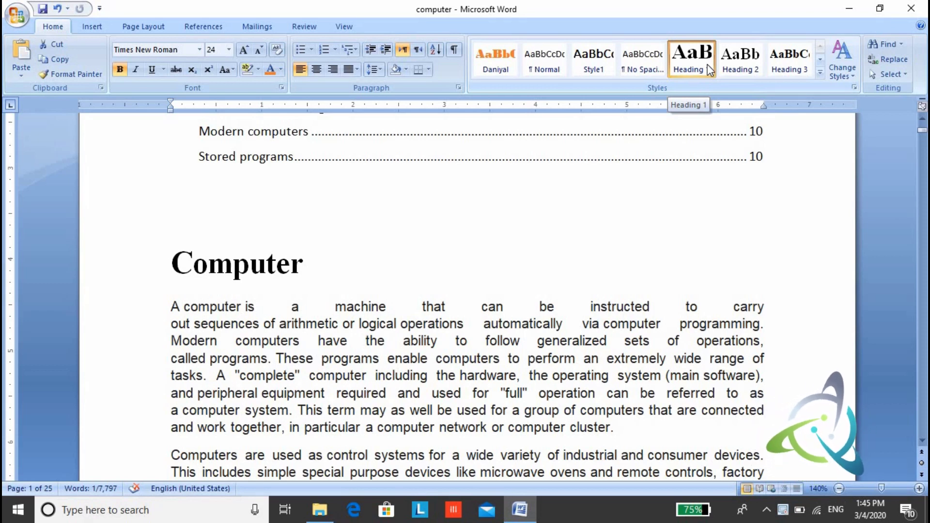
key(shift+Home)
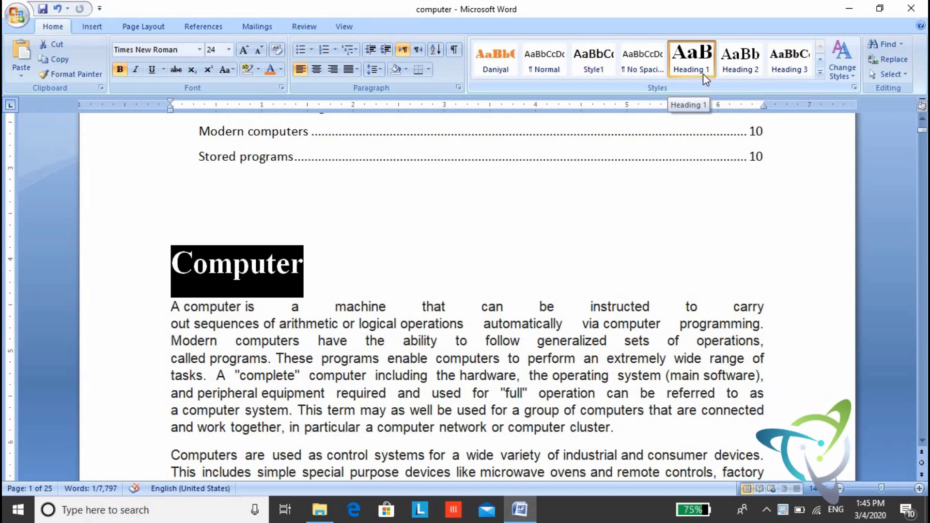
click(687, 59)
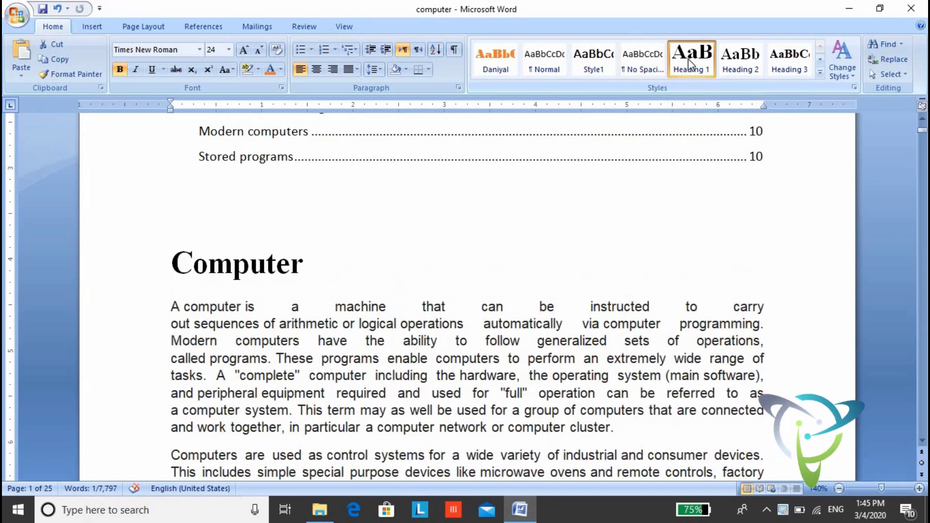
- Modify Heading 1 to Arial Black, 16 pt, in Accent 1 blue
right_click(687, 59)
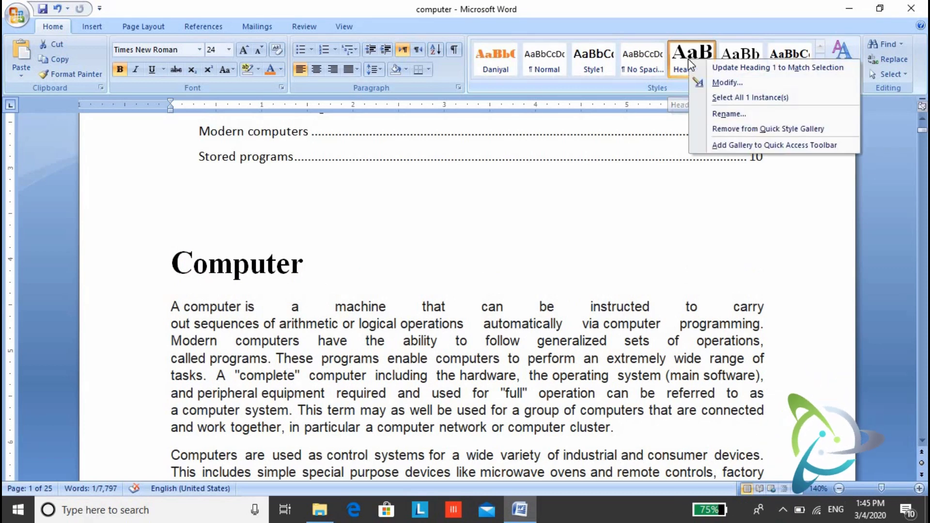
click(719, 82)
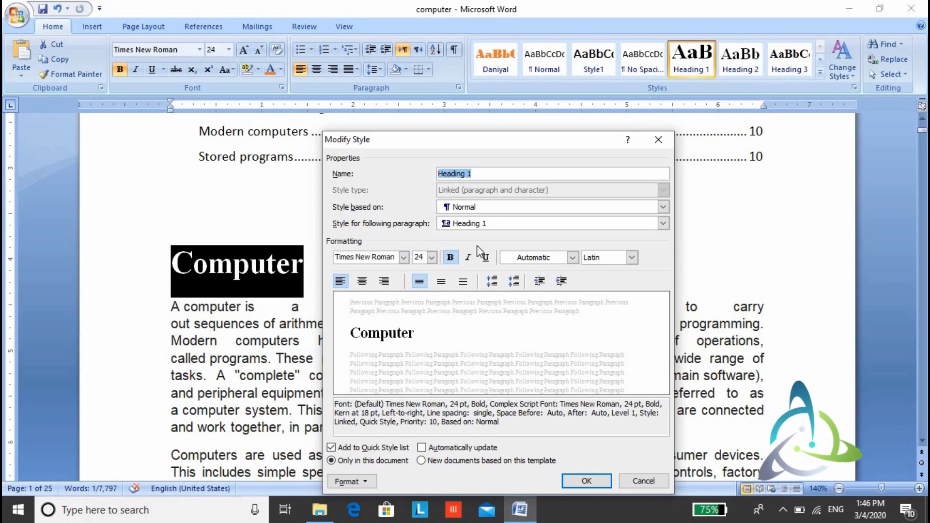
click(403, 259)
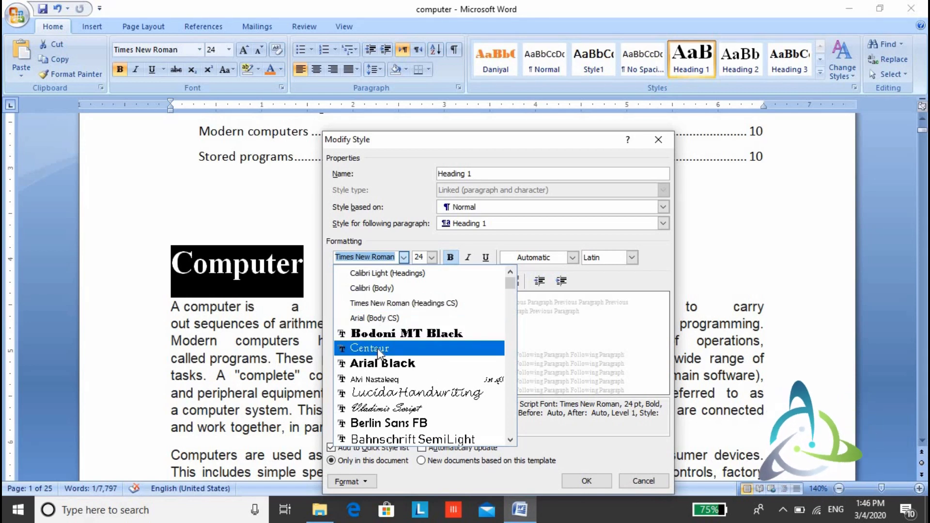
click(382, 364)
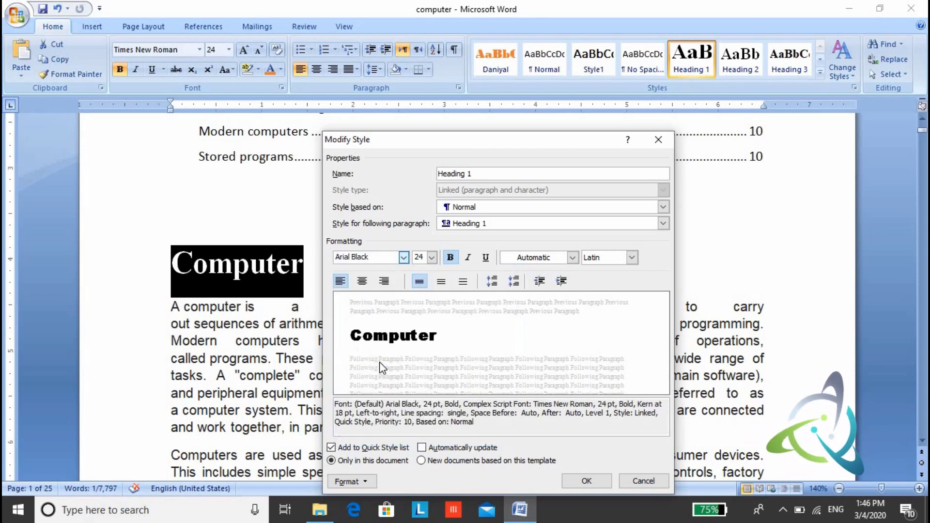
click(431, 257)
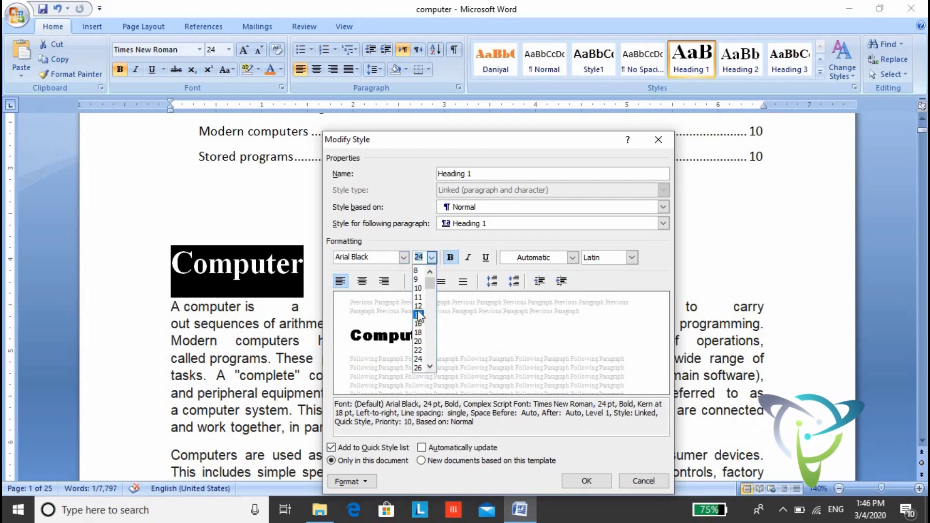
click(418, 341)
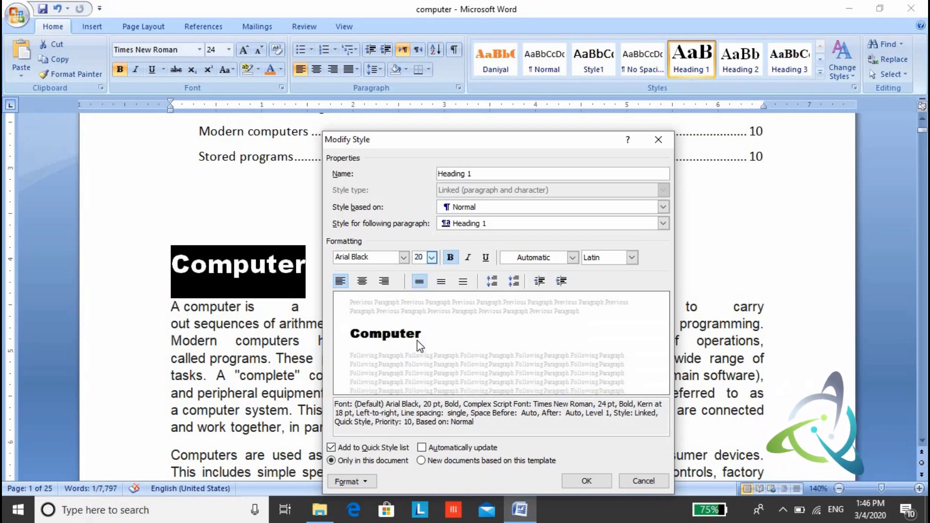
click(431, 257)
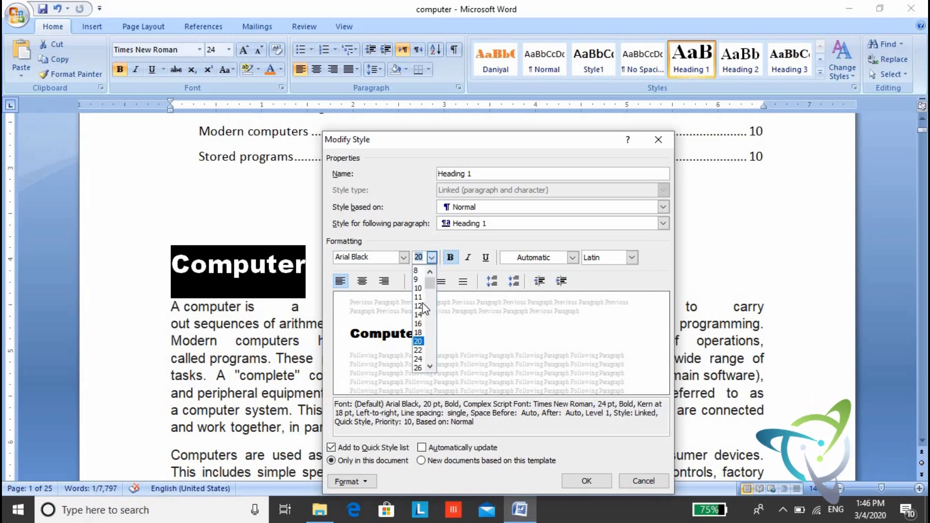
click(419, 320)
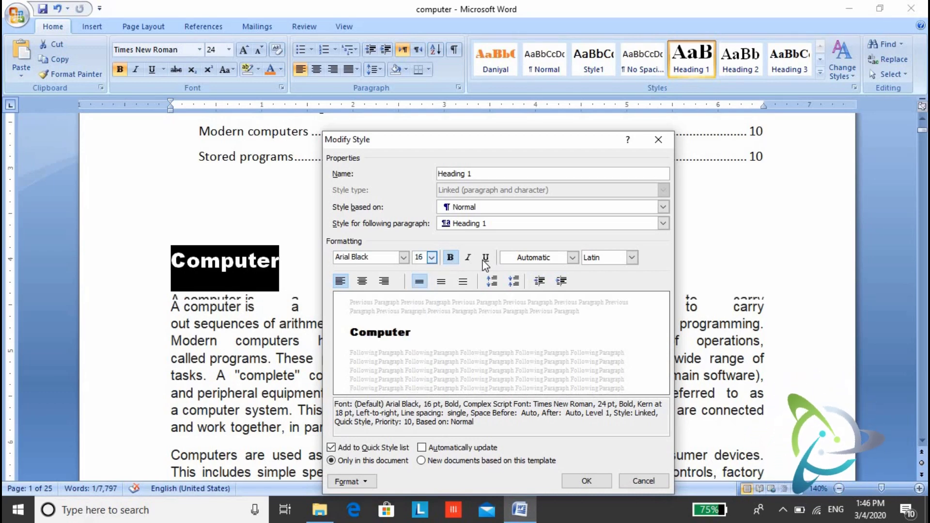
click(573, 257)
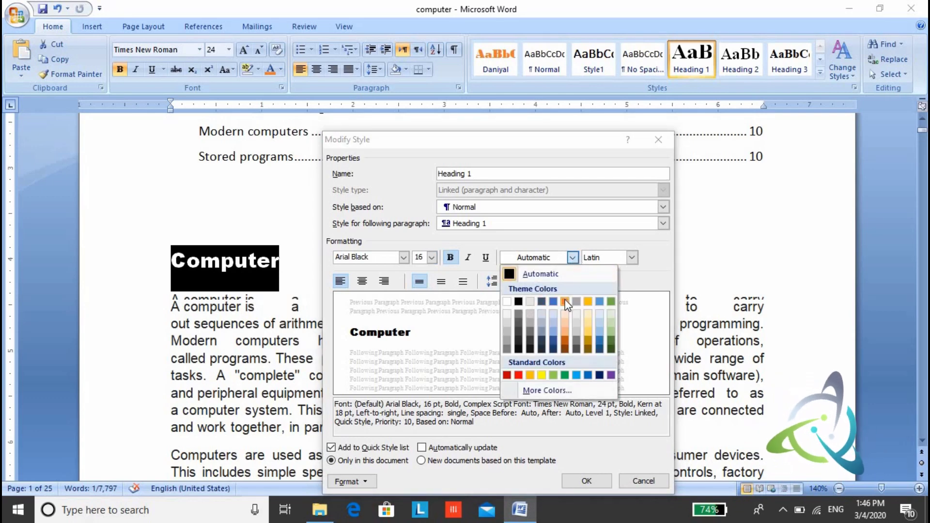
click(552, 302)
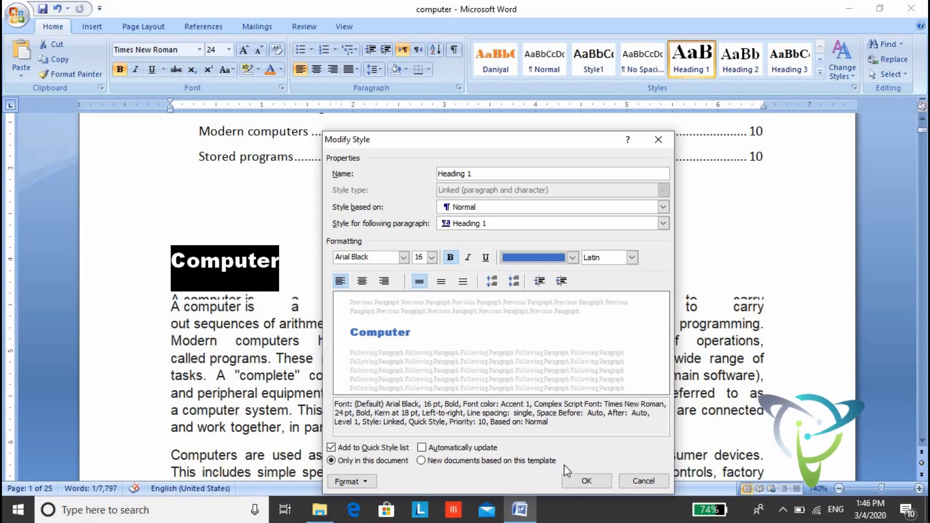
click(575, 476)
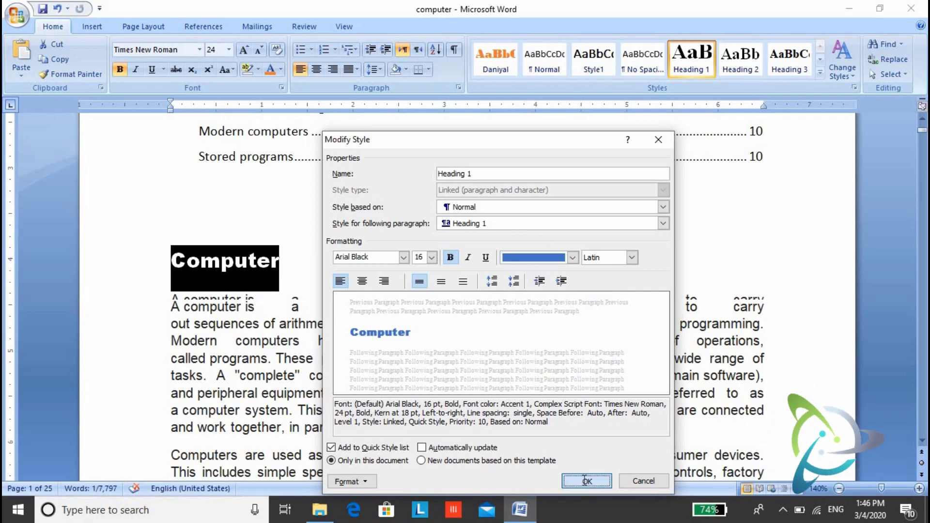
click(293, 251)
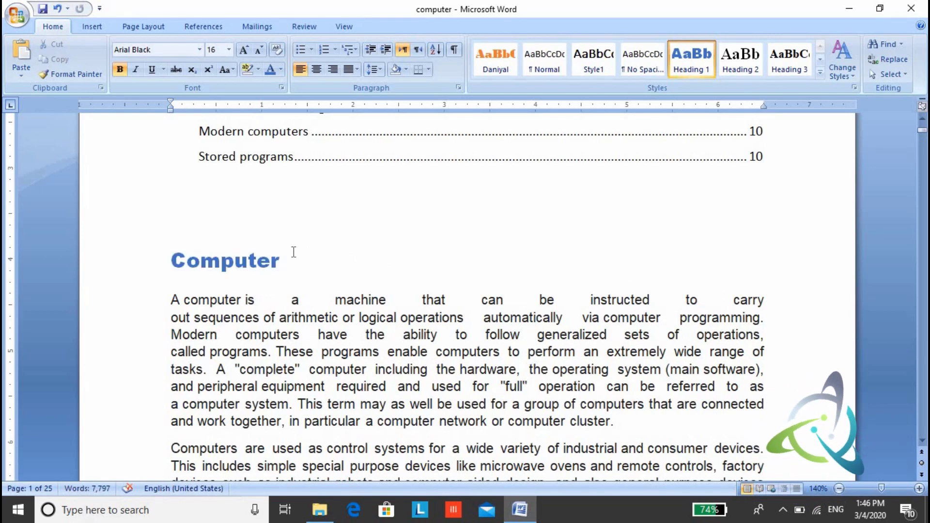
- Apply the Heading 1 style to the Etymology heading
key(Down)
key(Down)
key(Down)
key(Down)
key(Down)
key(Down)
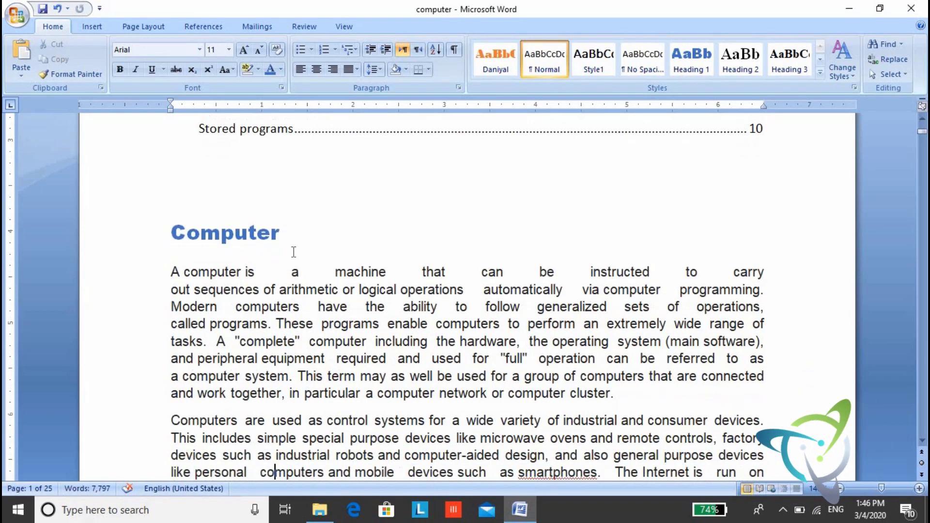
key(Down)
key(Down)
key(Down)
key(Down)
key(Down)
key(Down)
key(Down)
key(Down)
key(Down)
key(Down)
key(Down)
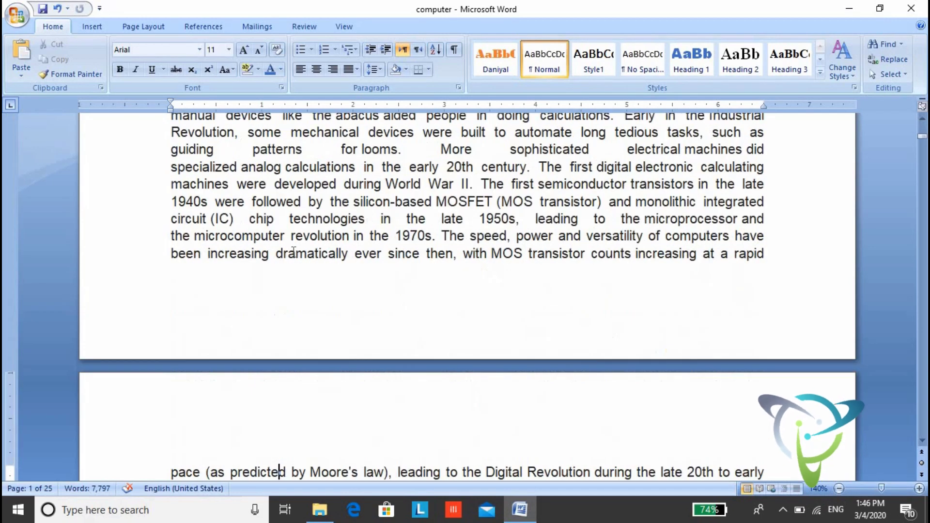
key(Down)
key(Down)
key(Down)
key(Down)
key(Down)
key(Down)
key(Down)
key(Down)
key(Down)
key(Down)
key(Down)
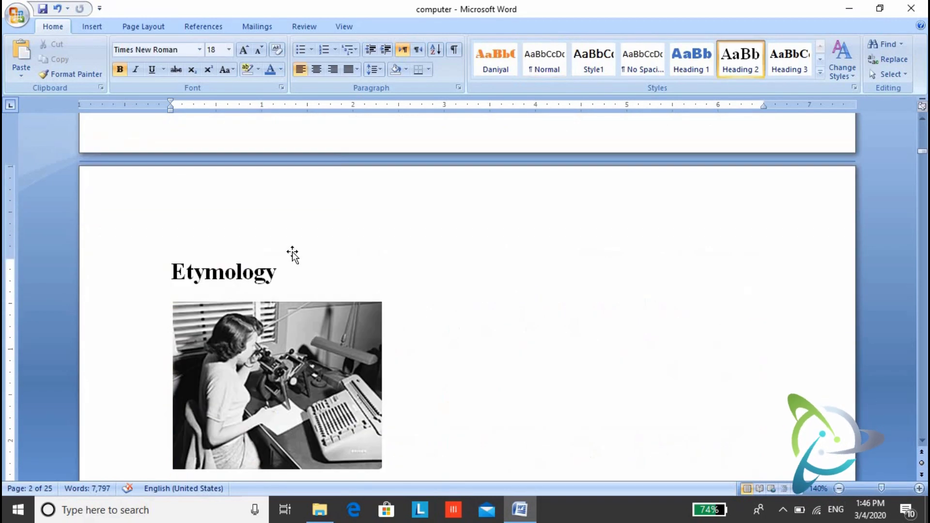
key(Down)
key(Down)
key(Down)
key(Page_Down)
key(Down)
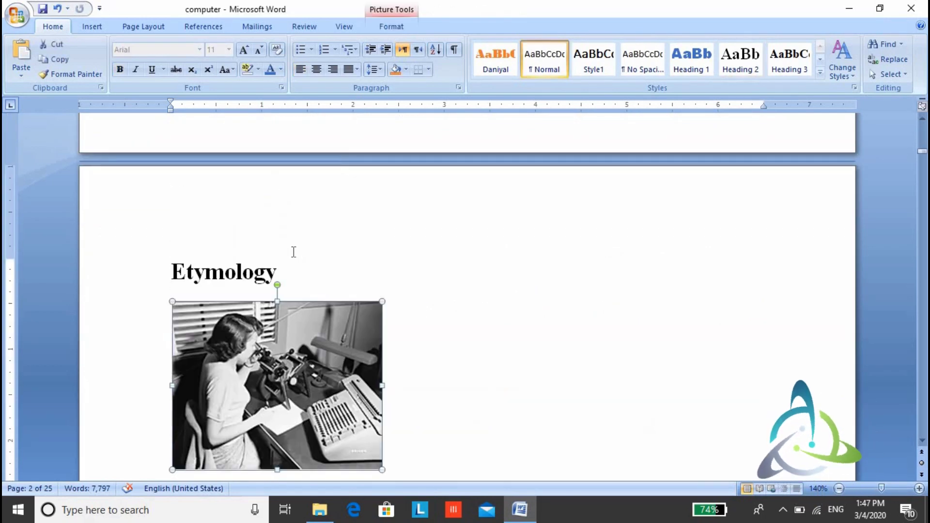
click(292, 251)
triple_click(292, 255)
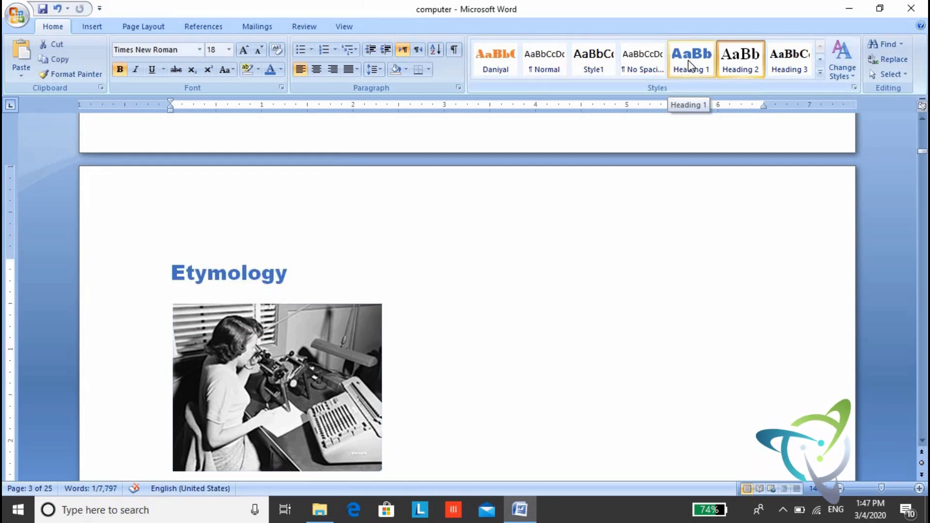
click(689, 65)
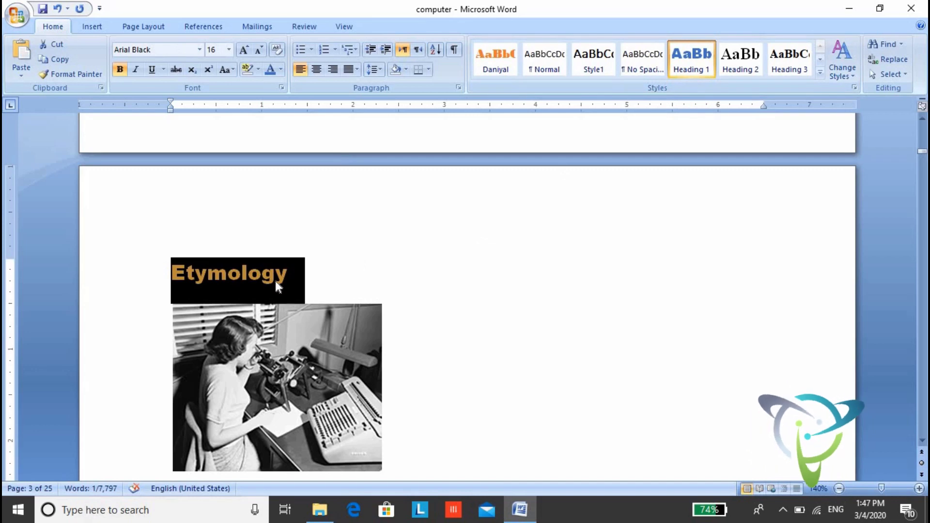
click(297, 278)
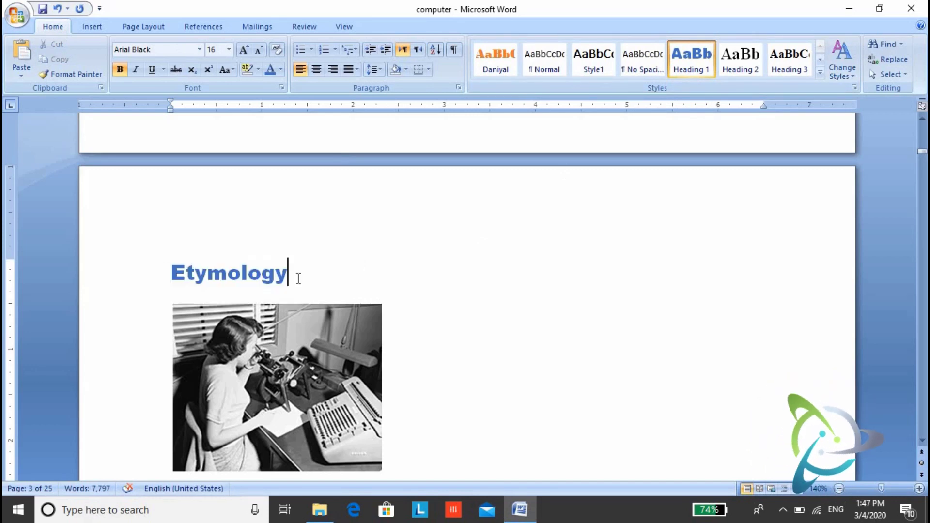
- Apply the Heading 1 style to the History heading
key(Down)
key(Down)
key(Down)
key(Down)
key(Down)
key(Down)
key(Down)
key(Down)
key(Down)
key(Down)
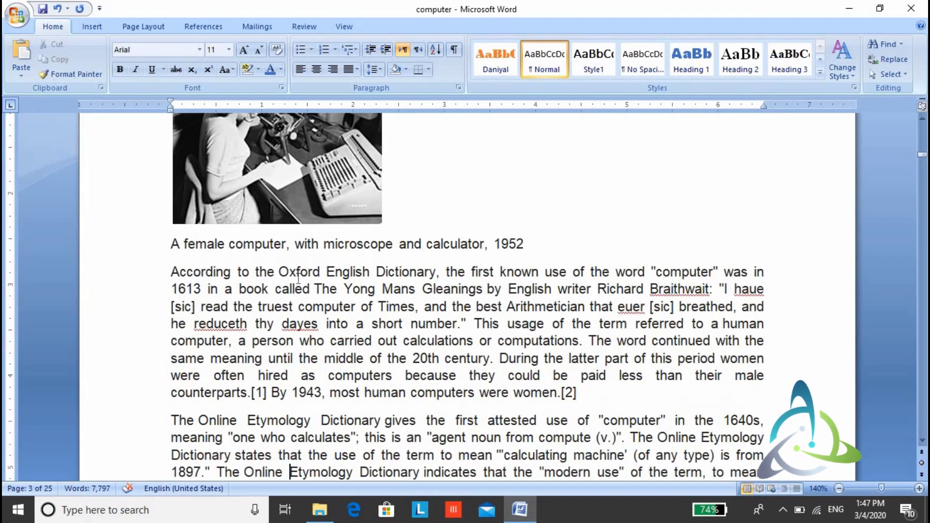
key(Down)
key(Down)
key(Down)
key(Up)
key(Up)
key(Up)
key(Up)
key(Up)
key(Up)
key(Up)
key(Up)
key(Up)
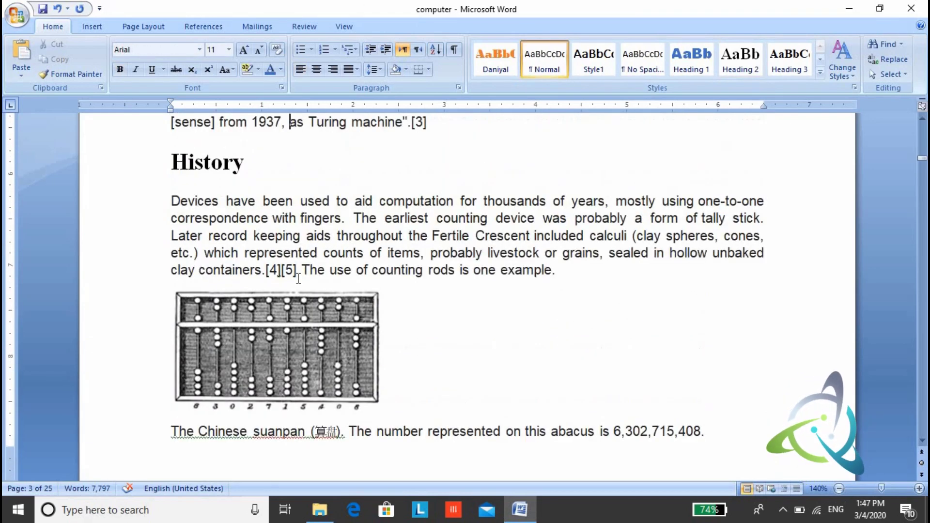
key(Up)
key(Down)
key(Down)
key(shift+Home)
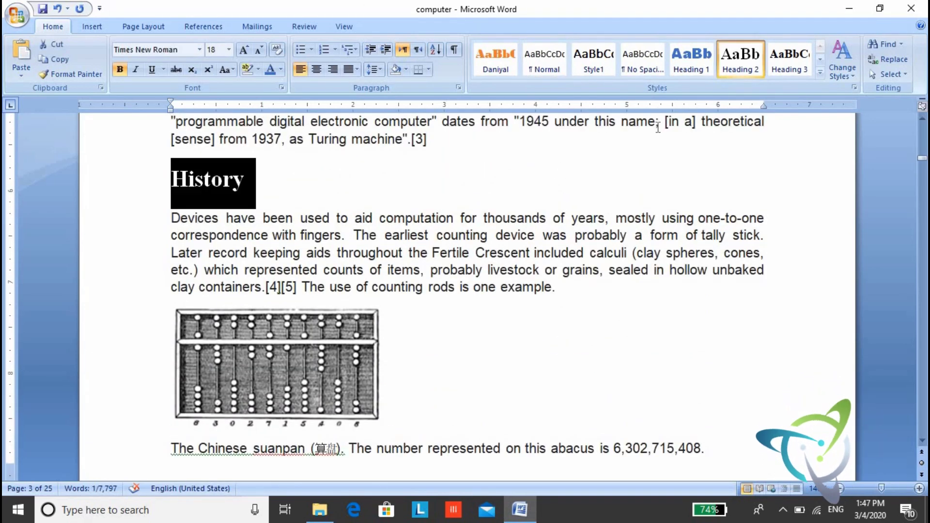
click(694, 70)
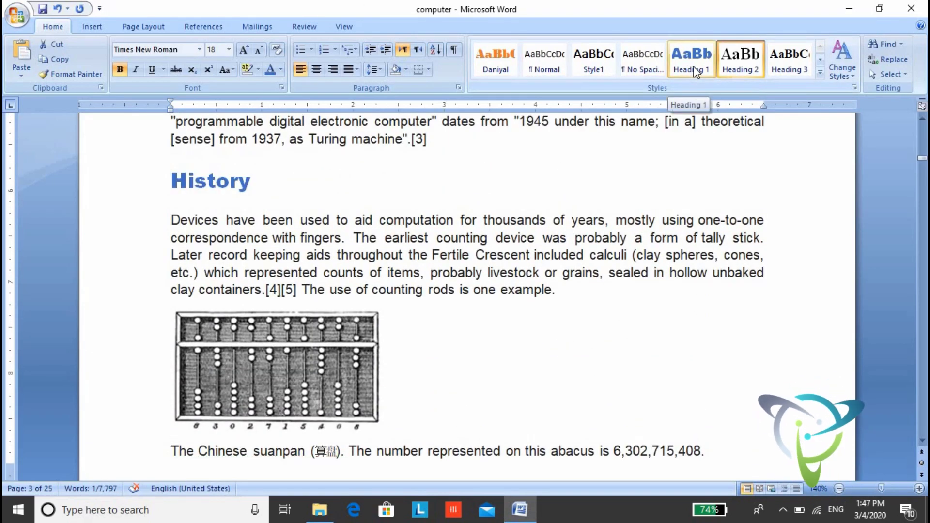
click(695, 72)
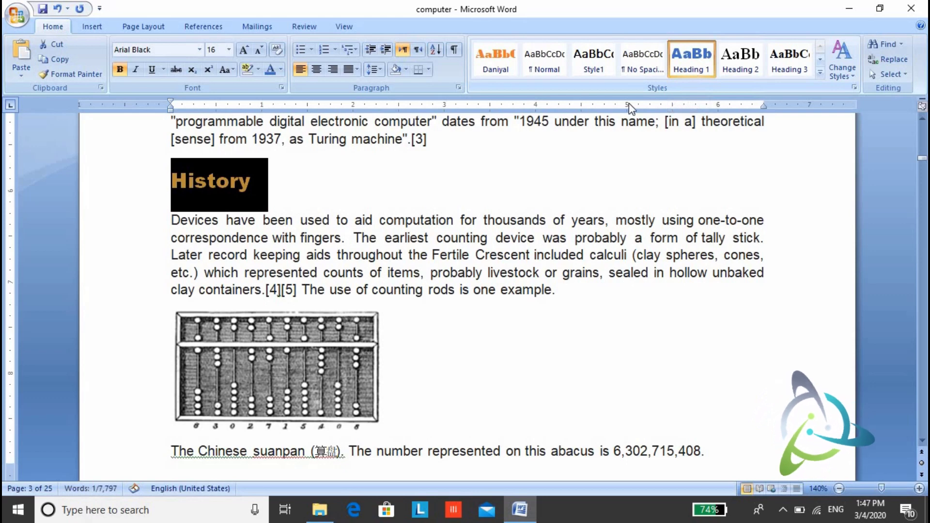
click(271, 172)
- Return to the Contents table at the start of page 1
key(Down)
key(Down)
key(Down)
key(Down)
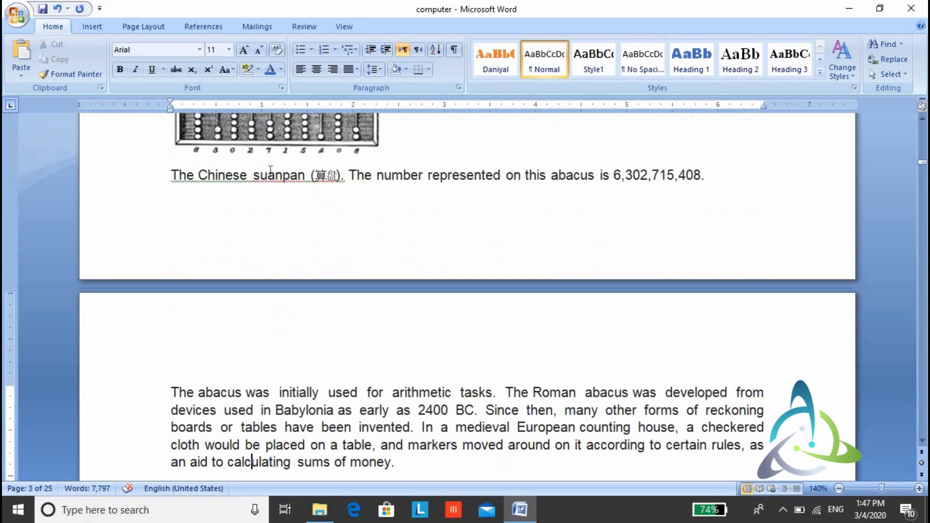
key(Down)
key(Down)
key(Down)
key(Down)
key(Down)
key(Down)
key(Down)
key(Down)
key(Down)
key(Down)
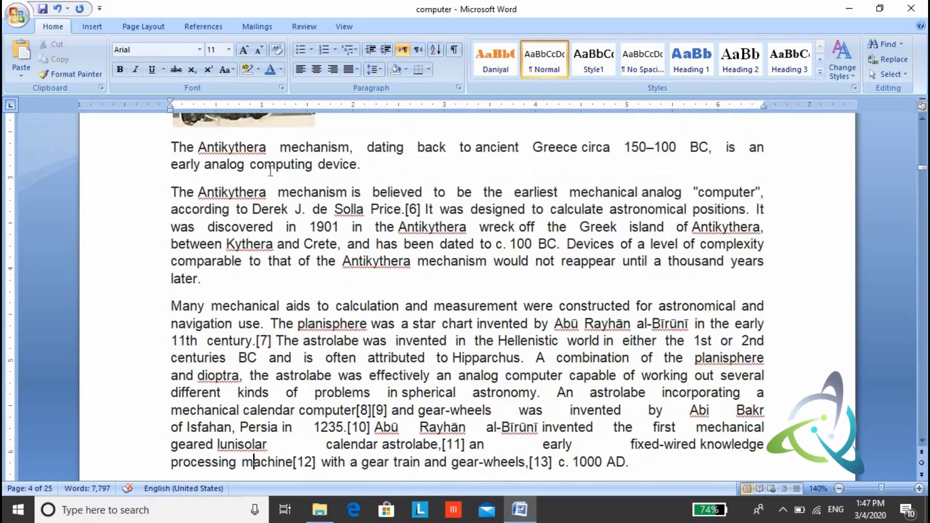
key(Down)
key(Down)
key(Down)
key(Down)
key(Down)
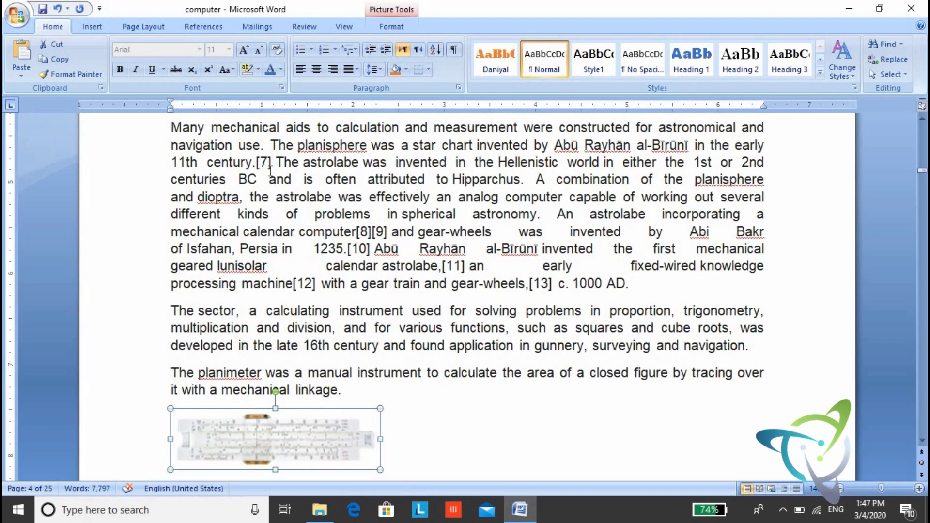
key(Down)
key(Down)
key(Down)
key(Down)
key(Down)
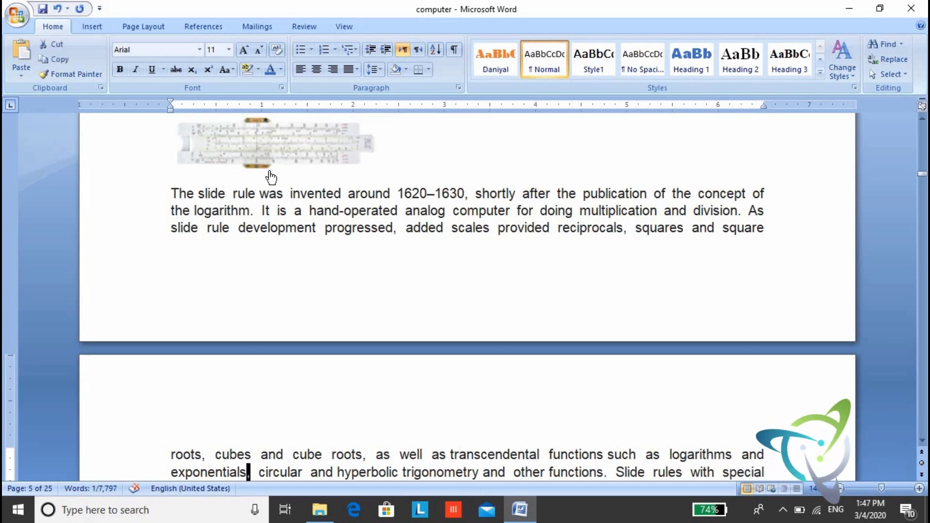
key(ctrl+shift+Left)
key(ctrl+Home)
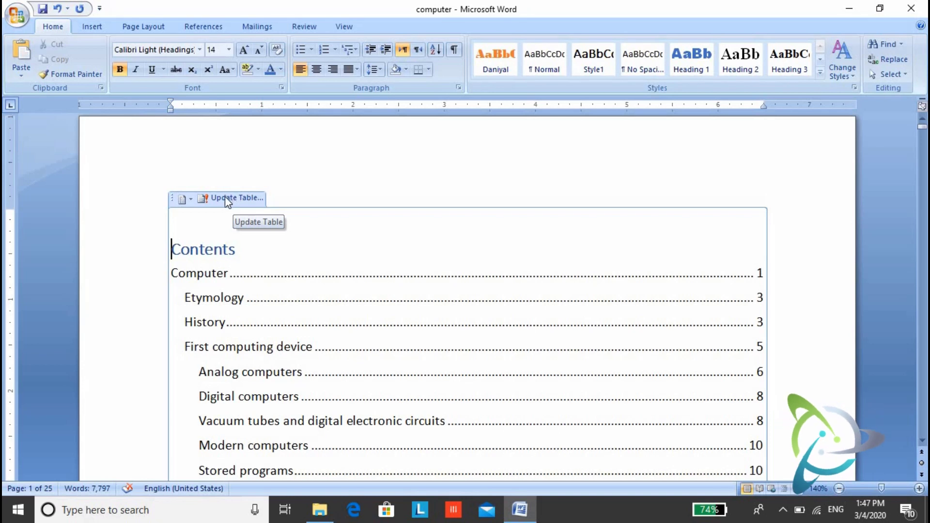
- Update the entire Contents table so Computer, Etymology and History list as top-level entries
click(227, 202)
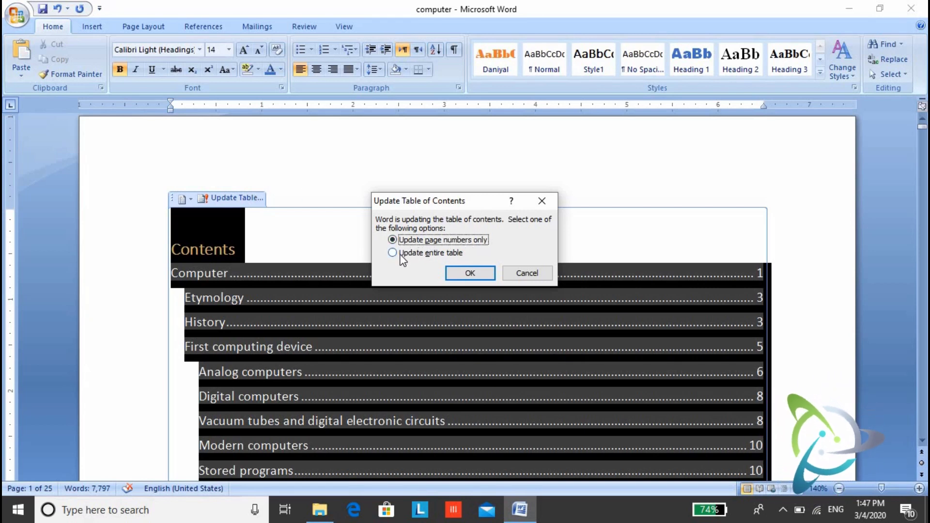
click(400, 254)
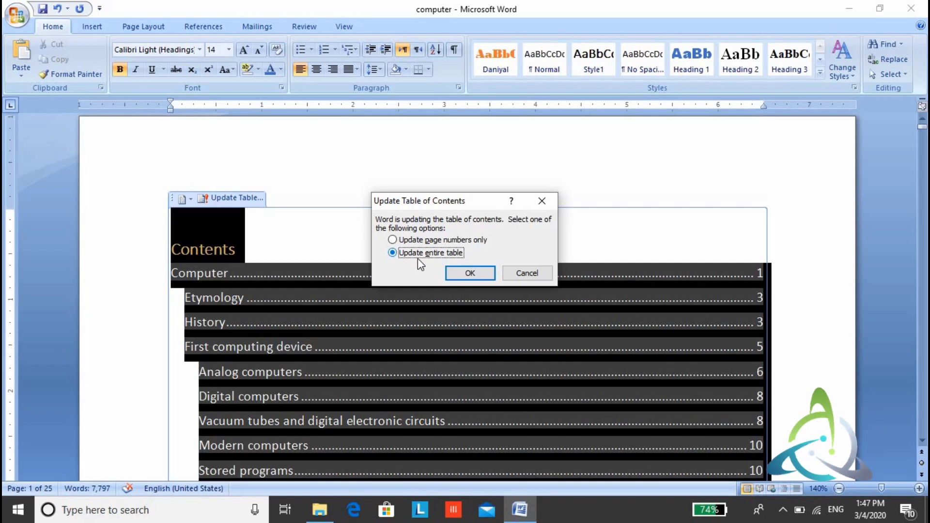
click(473, 274)
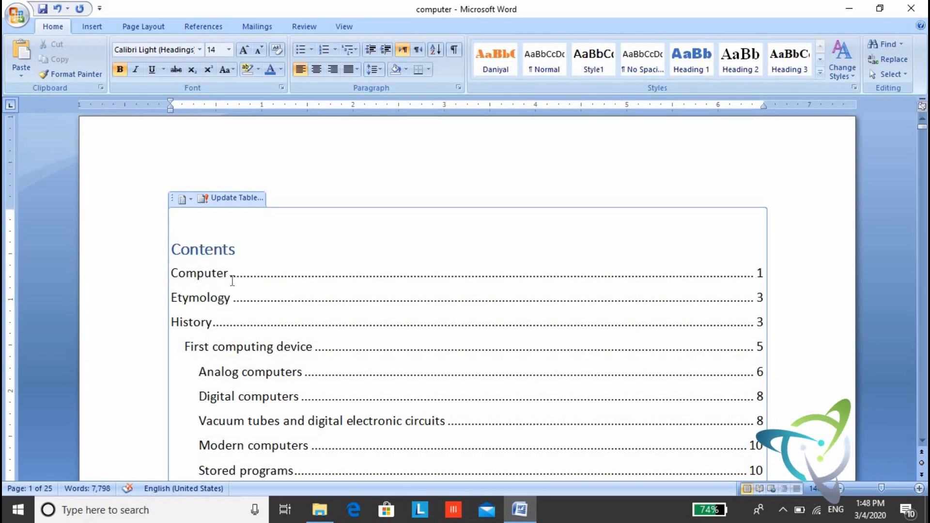
- Place the caret in the flat Contents table listing nine headings, Computer to Stored programs
click(292, 274)
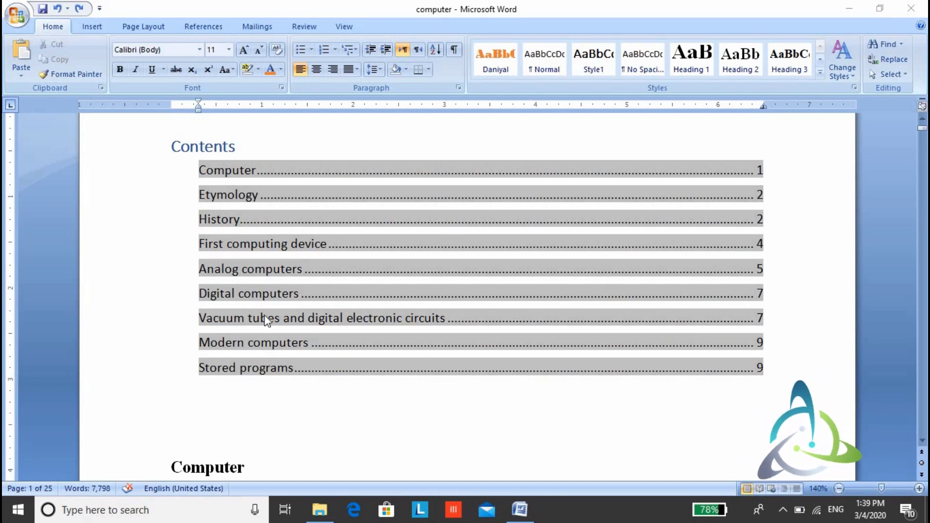
click(299, 315)
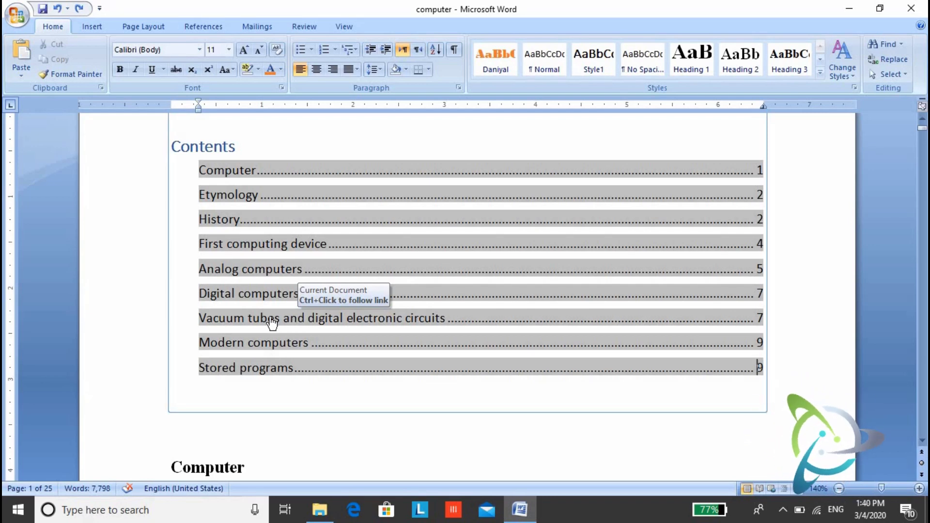
ctrl+click(272, 322)
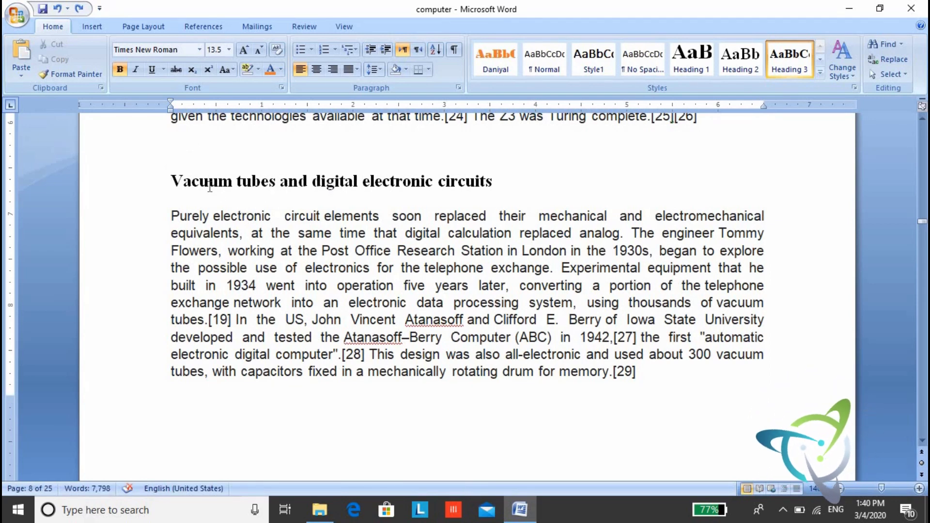
click(209, 186)
triple_click(209, 187)
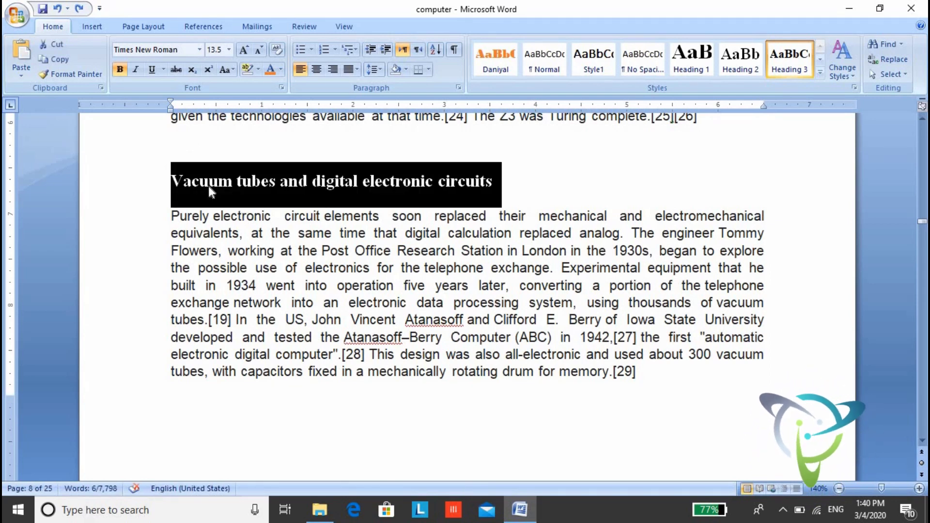
key(Up)
key(Down)
key(shift+Down)
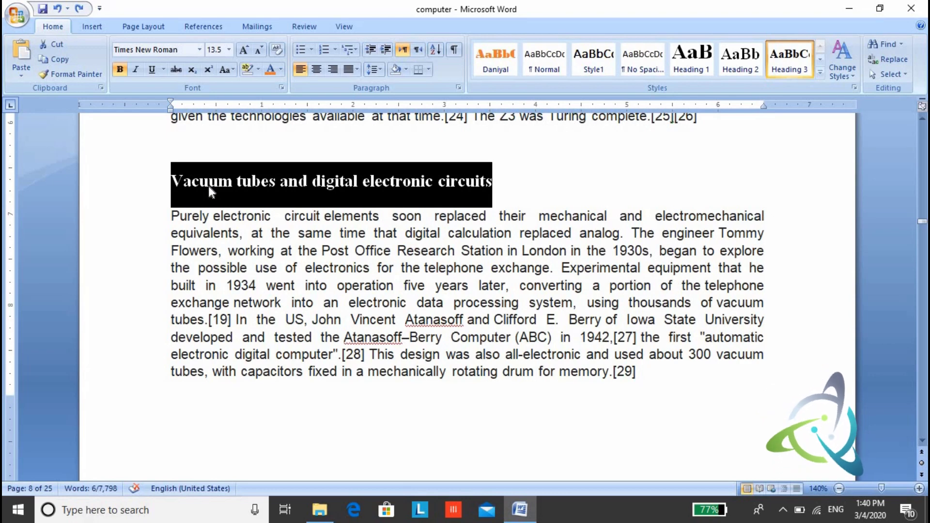
key(Up)
key(Up)
key(Up)
key(Up)
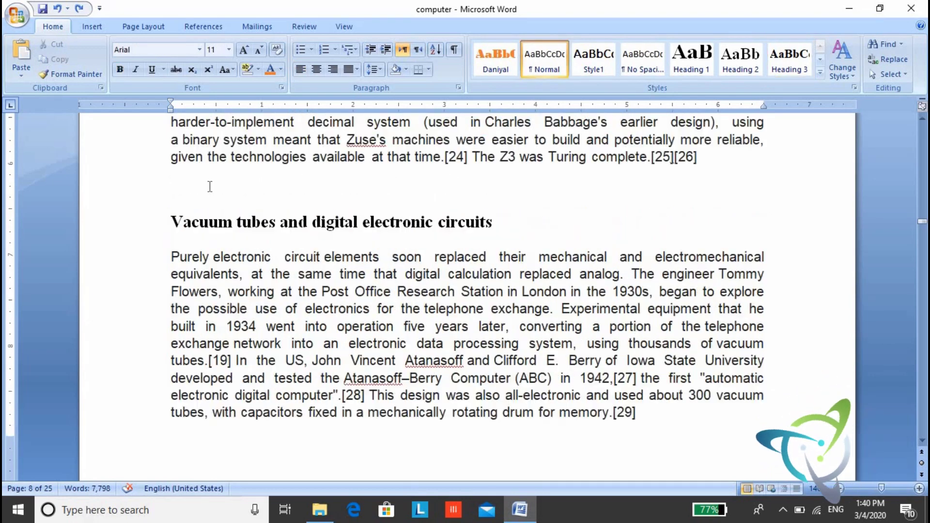
key(Up)
key(Up)
key(Up)
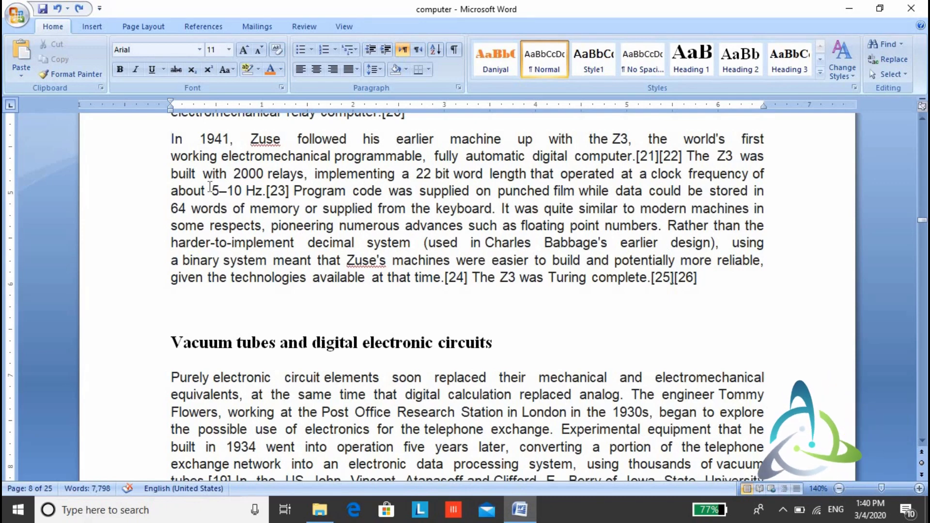
key(Up)
key(Up)
key(Up)
key(Up)
key(Up)
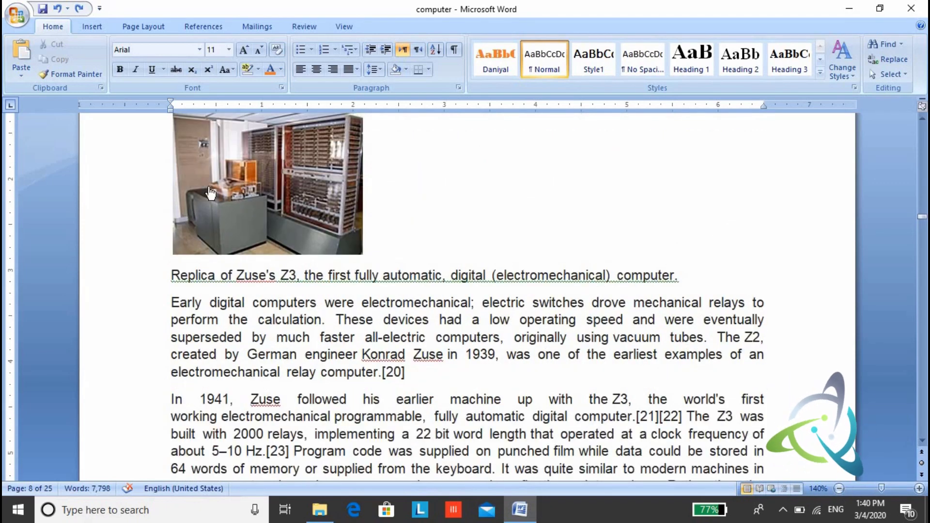
key(ctrl+Home)
key(Down)
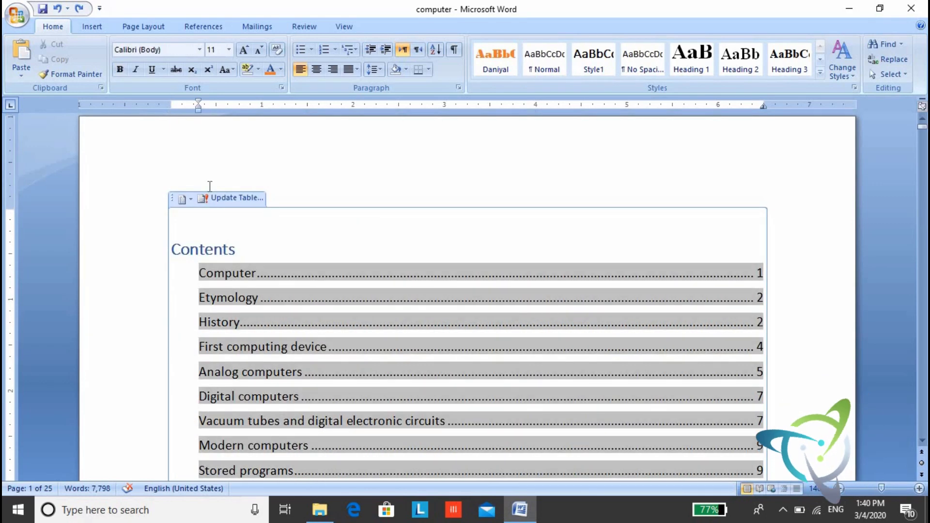
key(Down)
key(Down)
key(Down)
key(Down)
key(Down)
key(Down)
key(Up)
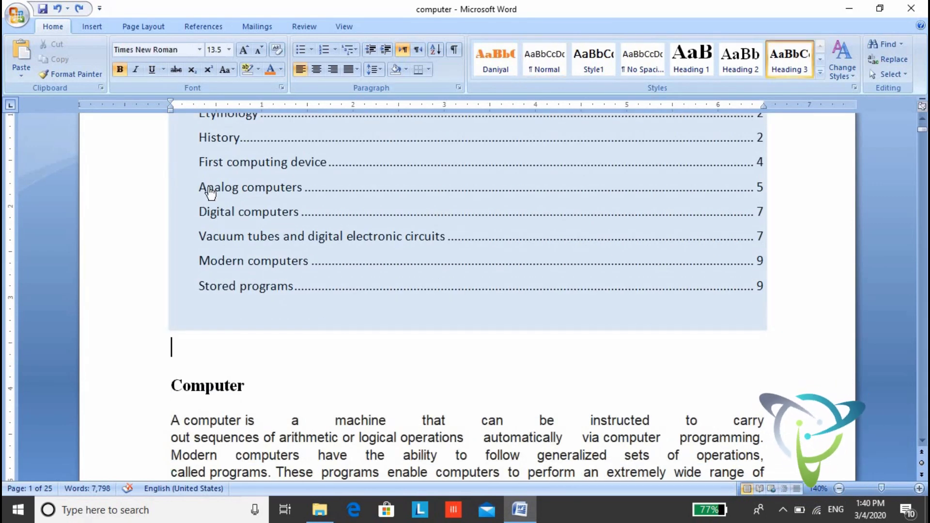
key(shift+Down)
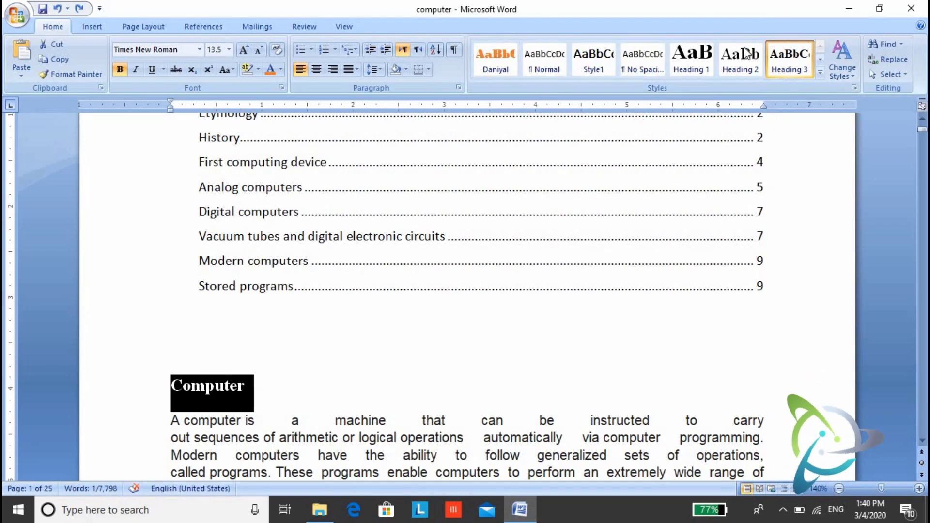
- Give the Computer title Heading 1, then select the Etymology heading on page 3
click(700, 68)
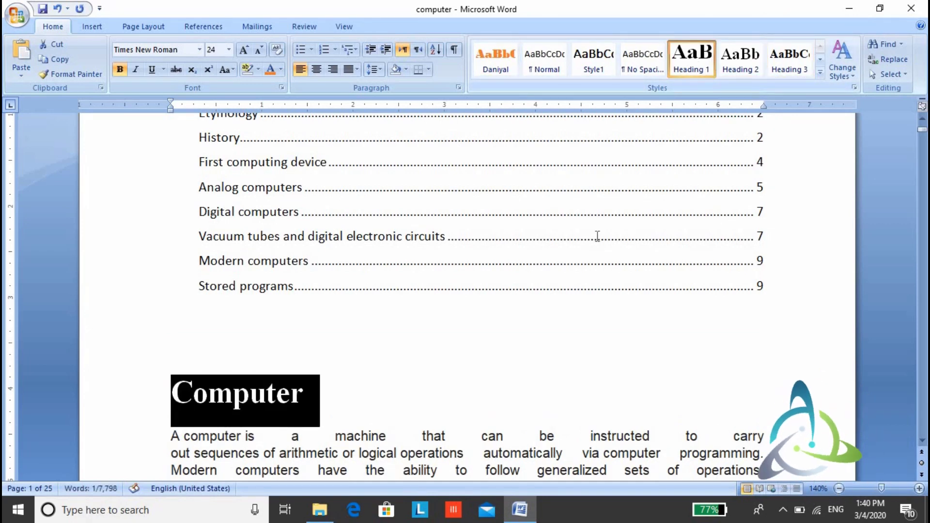
click(367, 409)
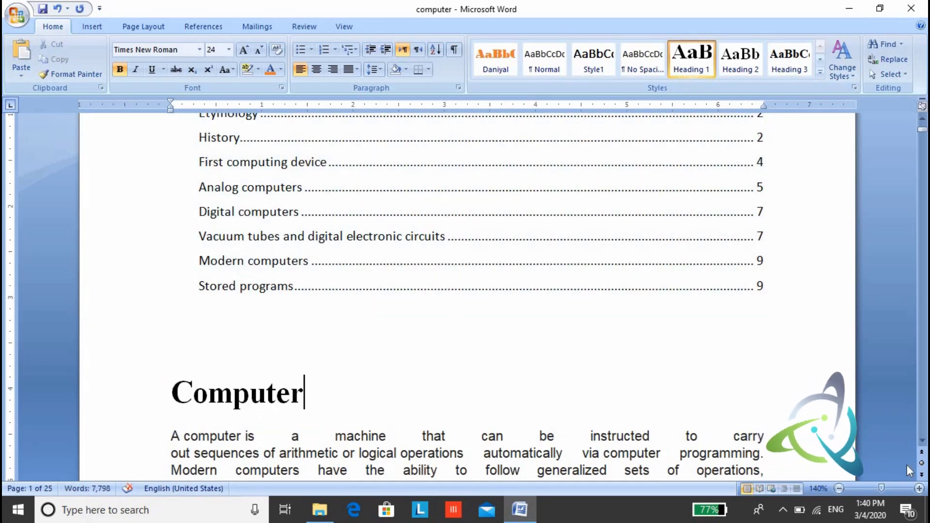
scroll(920, 451, down, 3)
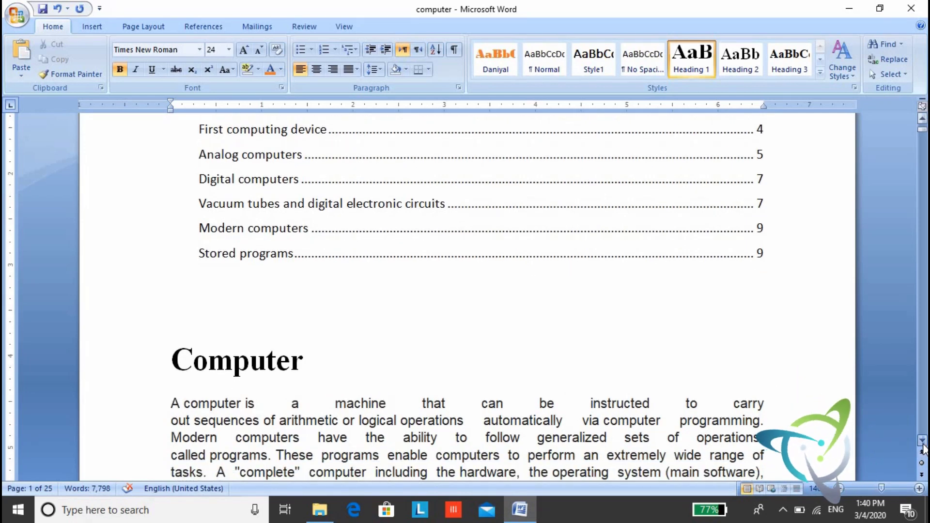
scroll(922, 449, down, 2)
scroll(922, 450, down, 2)
scroll(922, 449, down, 2)
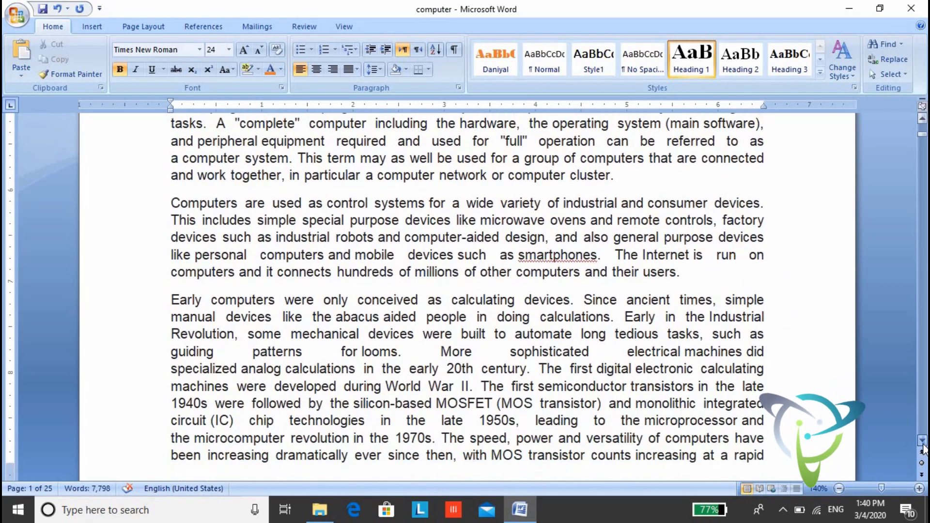
scroll(922, 449, down, 2)
scroll(923, 450, down, 2)
scroll(922, 450, down, 2)
scroll(922, 449, down, 2)
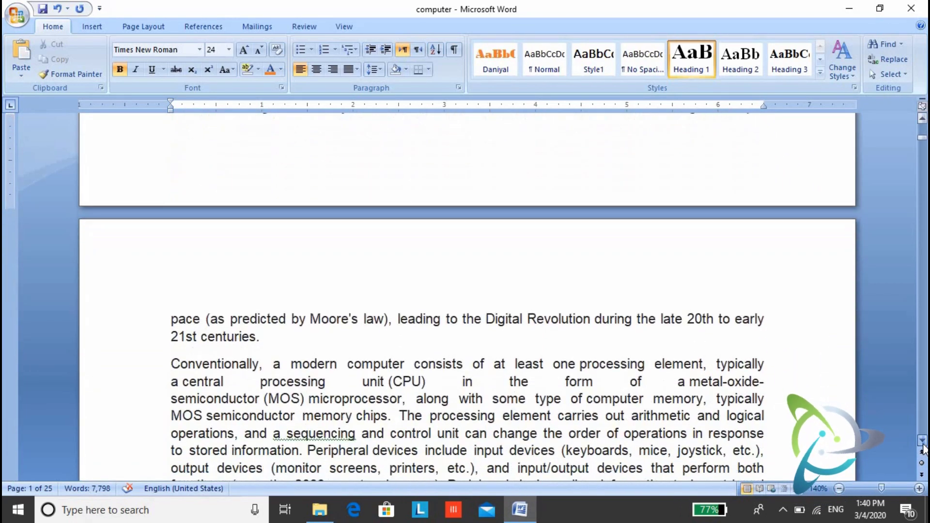
scroll(922, 449, down, 2)
scroll(922, 449, down, 2)
scroll(923, 449, down, 2)
scroll(922, 449, down, 2)
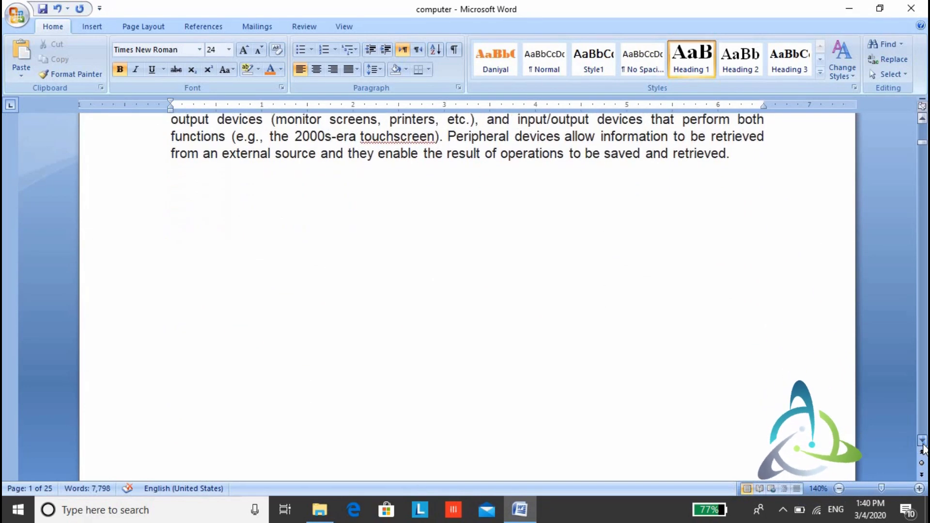
scroll(922, 449, down, 2)
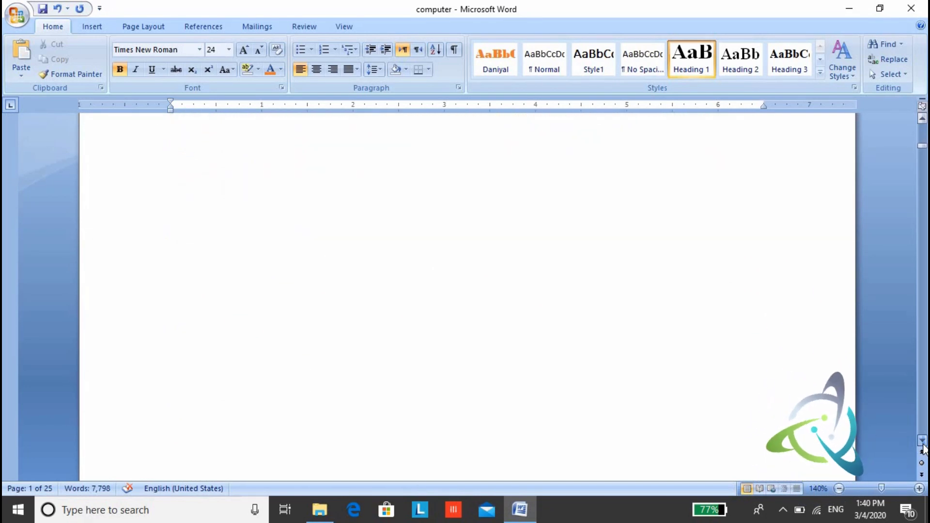
scroll(922, 450, down, 2)
scroll(923, 449, down, 2)
scroll(922, 450, down, 2)
scroll(923, 449, down, 1)
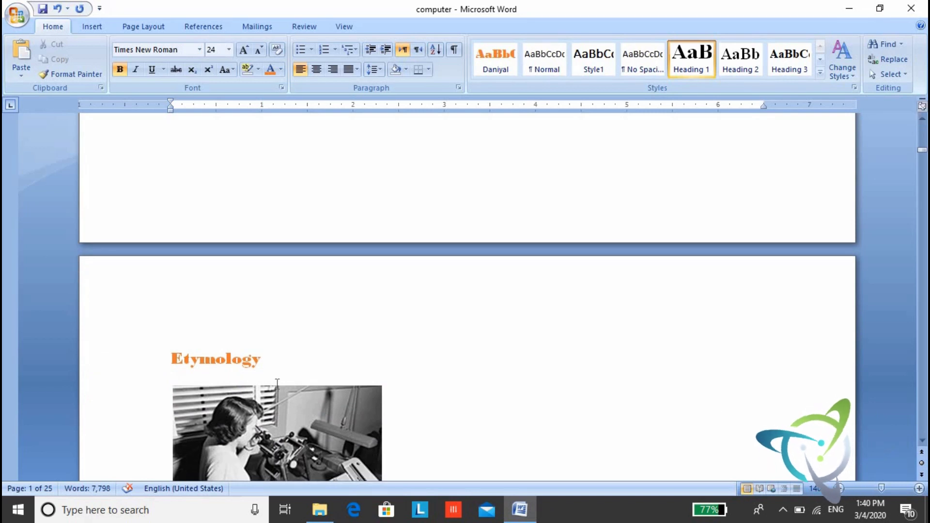
click(262, 369)
double_click(262, 372)
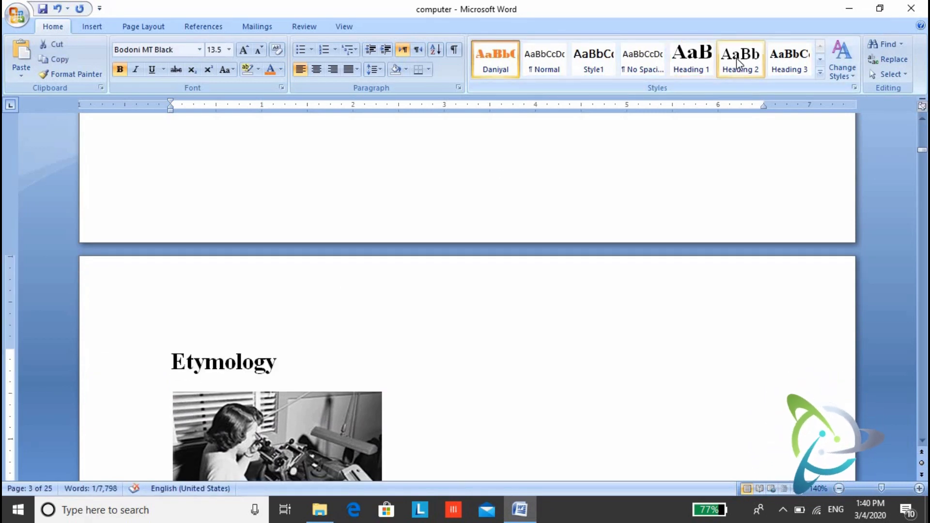
- Apply the Heading 2 style to the Etymology and History headings
click(736, 57)
click(266, 388)
key(Down)
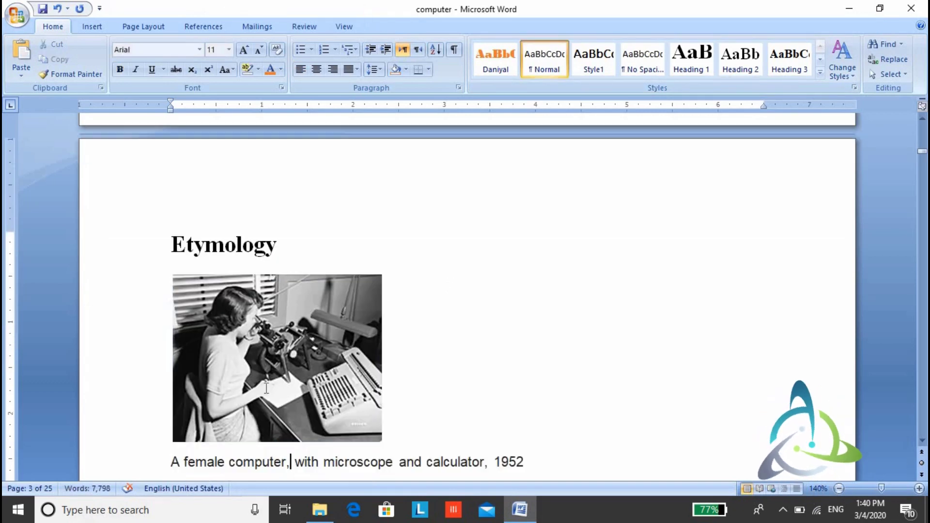
key(Down)
key(Down)
key(Down)
key(Down)
key(Down)
key(Down)
key(Down)
key(Down)
key(Down)
key(Down)
key(Down)
key(Down)
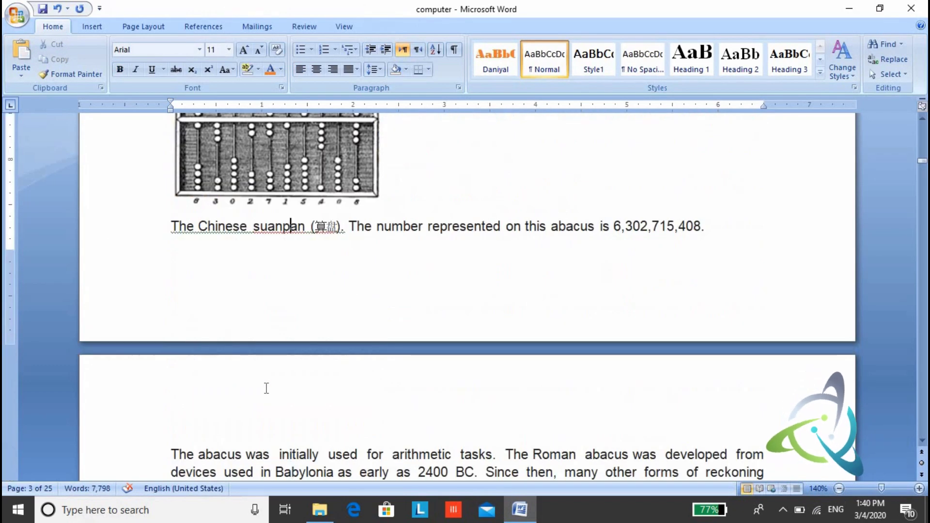
key(Up)
key(Up)
key(Up)
key(Up)
key(Up)
key(Up)
key(Up)
key(Down)
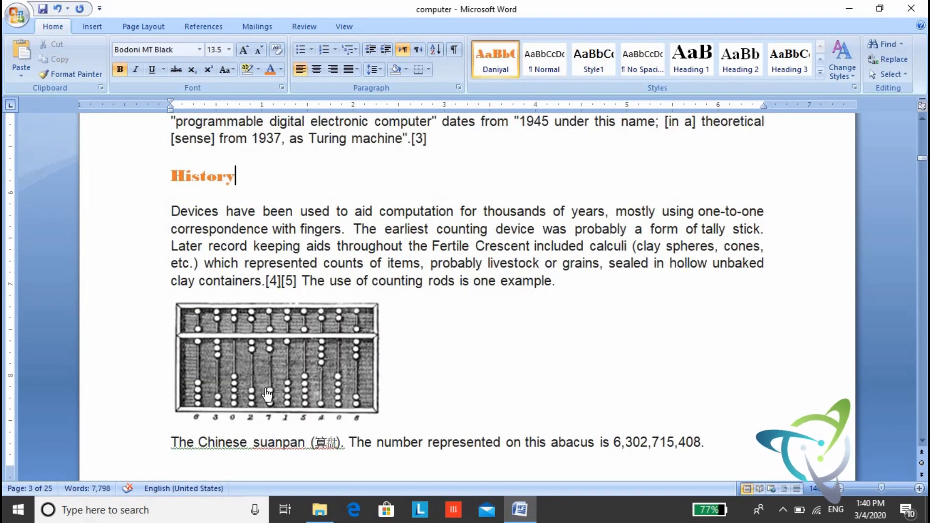
key(shift+Home)
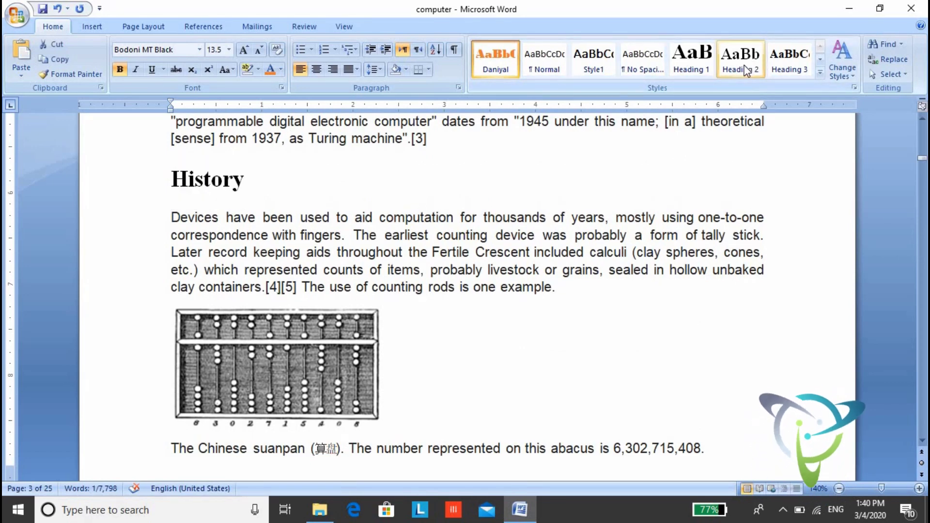
click(740, 61)
- Apply the Heading 2 style to the First computing device heading
key(Down)
key(Down)
key(Down)
key(Down)
key(Down)
key(Down)
key(Down)
key(Down)
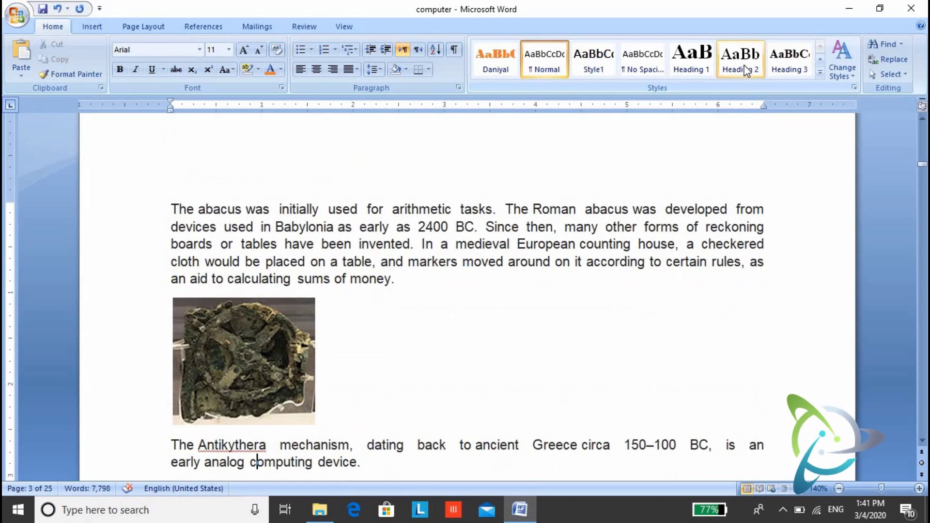
key(Down)
key(Down)
key(Down)
key(Down)
key(Down)
key(Down)
key(Down)
key(Down)
key(Down)
key(Down)
key(Down)
key(Down)
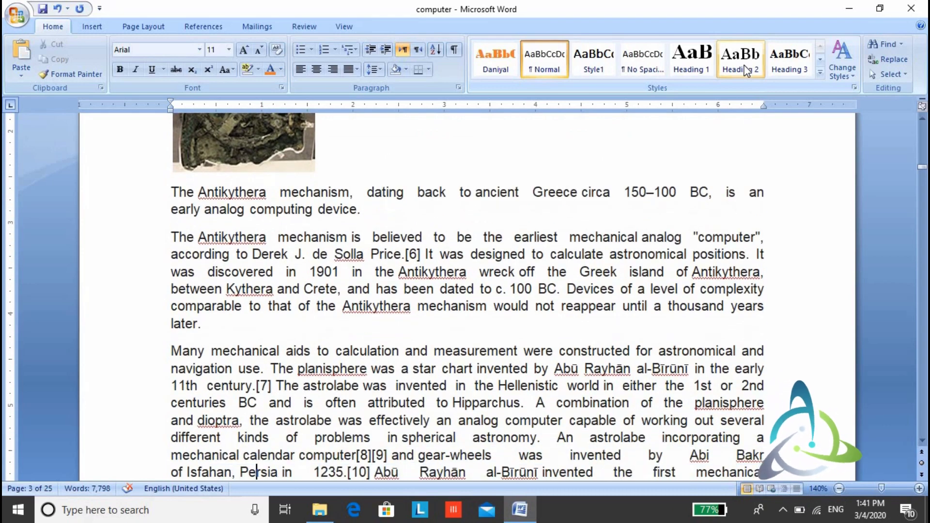
key(Down)
key(Down)
key(Down)
key(Down)
key(Down)
key(Down)
key(Down)
key(Down)
key(Down)
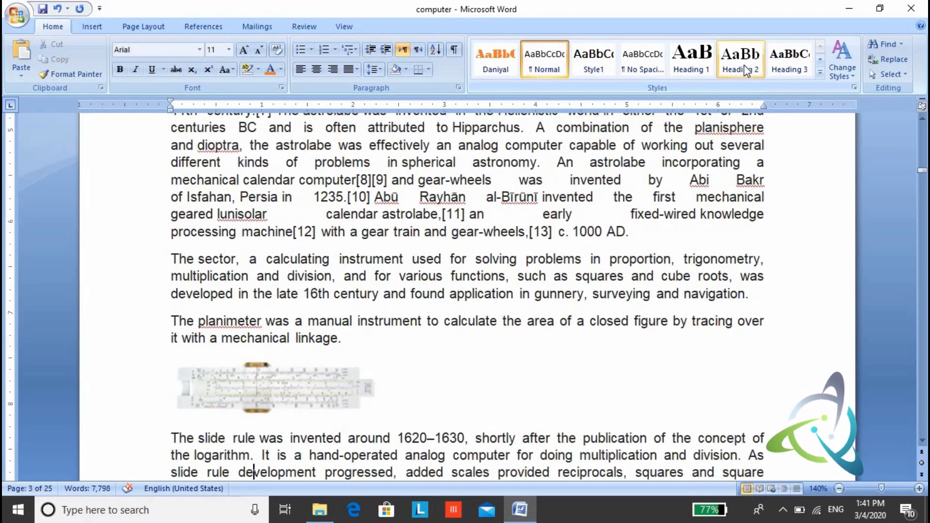
key(Down)
key(Down)
key(Down)
key(Down)
key(Down)
key(Down)
key(Down)
key(Down)
key(Down)
key(Down)
key(Down)
key(Down)
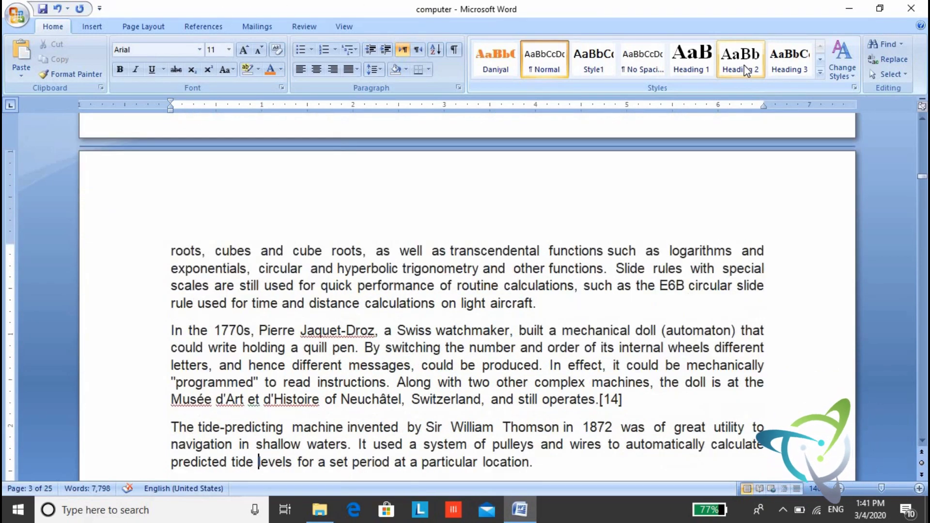
key(Down)
key(Down)
key(Down)
key(Down)
key(Down)
key(Down)
key(Down)
key(Down)
key(Down)
key(Down)
key(Down)
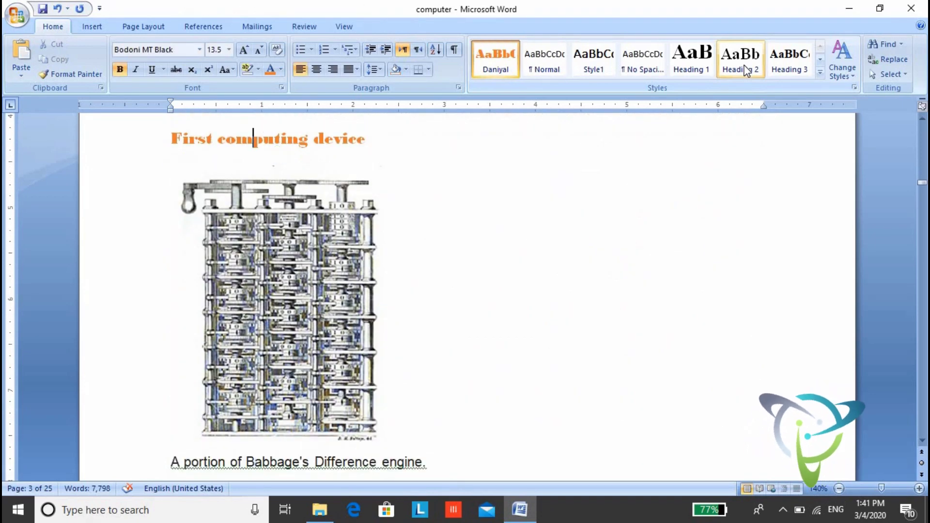
key(Up)
key(Up)
key(shift+Right)
key(shift+Right)
key(shift+Right)
key(shift+End)
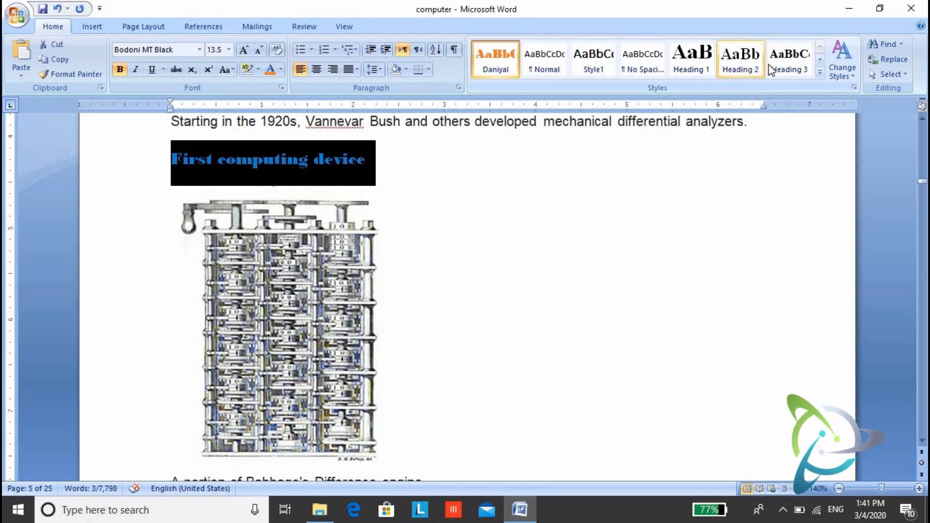
click(737, 61)
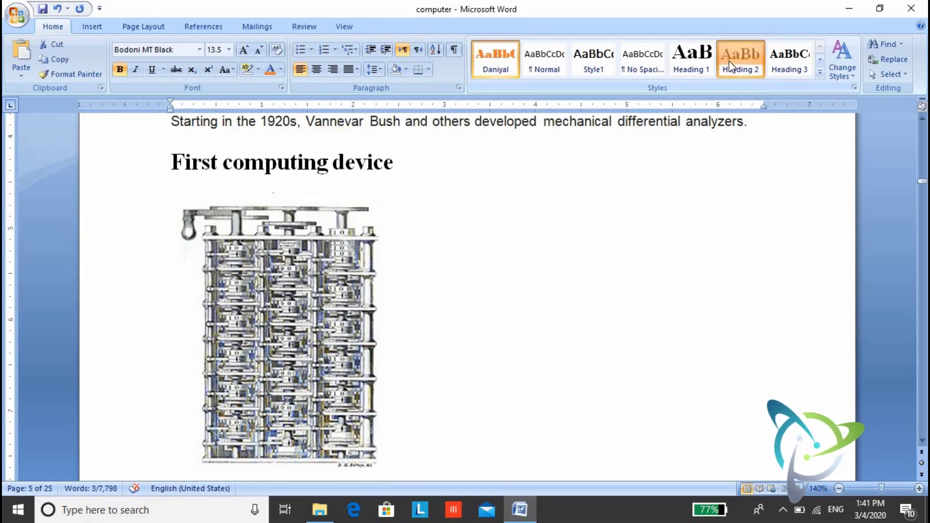
click(445, 172)
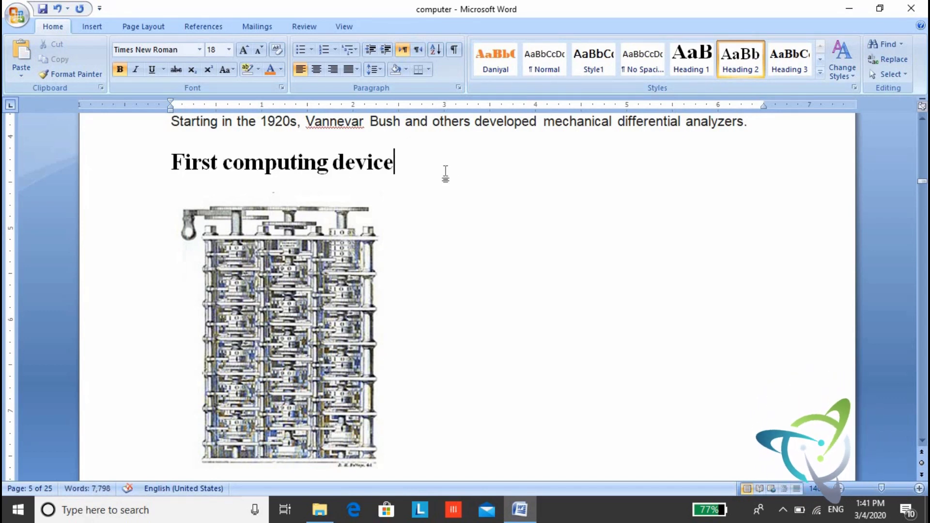
- Move back up through the document toward the table of contents
key(Up)
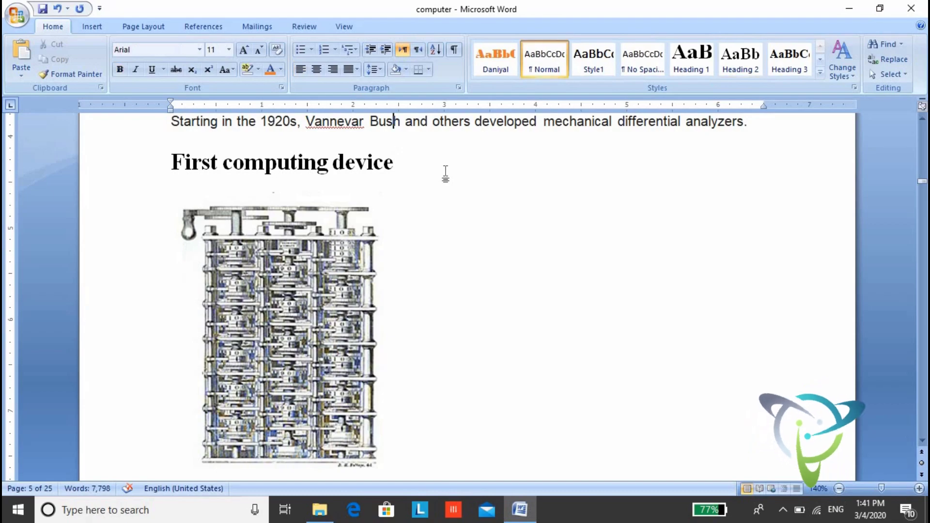
key(Up)
key(Up)
key(Up)
key(Up)
key(Up)
key(Up)
key(Up)
key(Up)
key(Up)
key(Up)
key(Up)
key(Up)
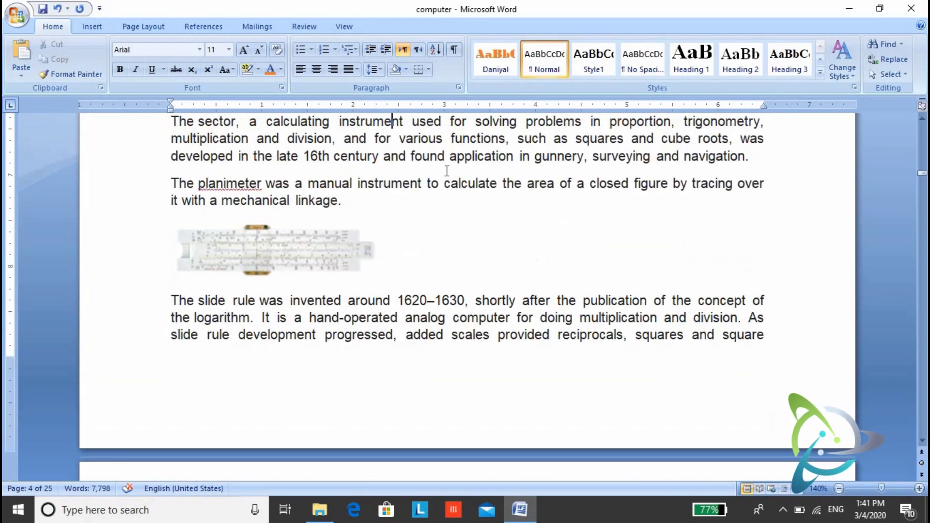
key(Up)
key(Up)
key(Up)
key(Up)
key(Up)
key(Up)
key(Up)
key(Up)
key(Up)
key(Up)
key(Up)
key(Up)
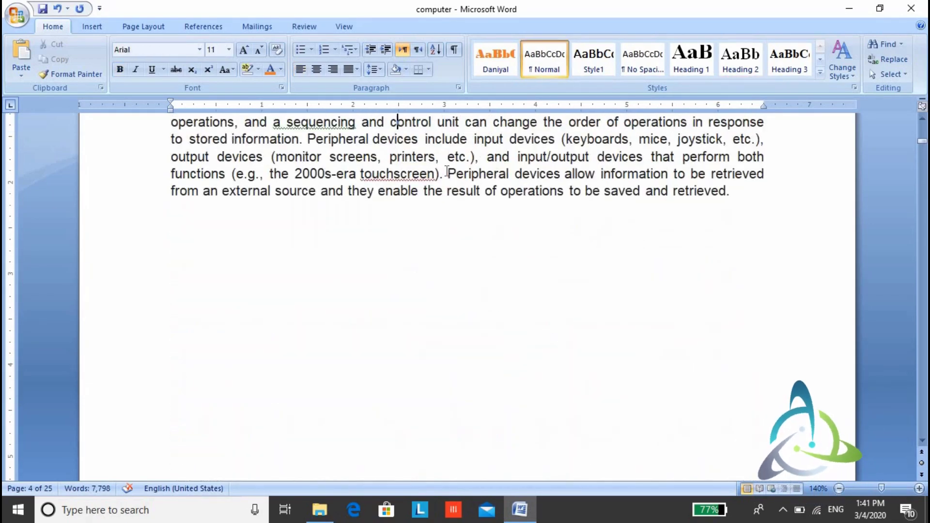
key(Up)
key(Up)
key(Up)
key(Up)
key(Up)
key(Up)
key(Up)
key(Up)
key(Up)
key(Up)
key(Up)
key(Up)
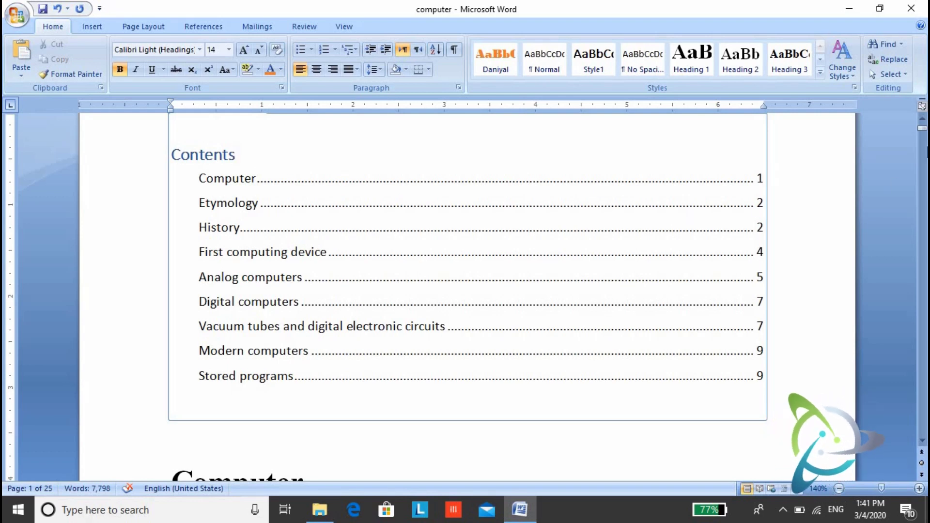
- Update the entire Contents table to show three nested levels under Computer, pages 1–10
click(922, 120)
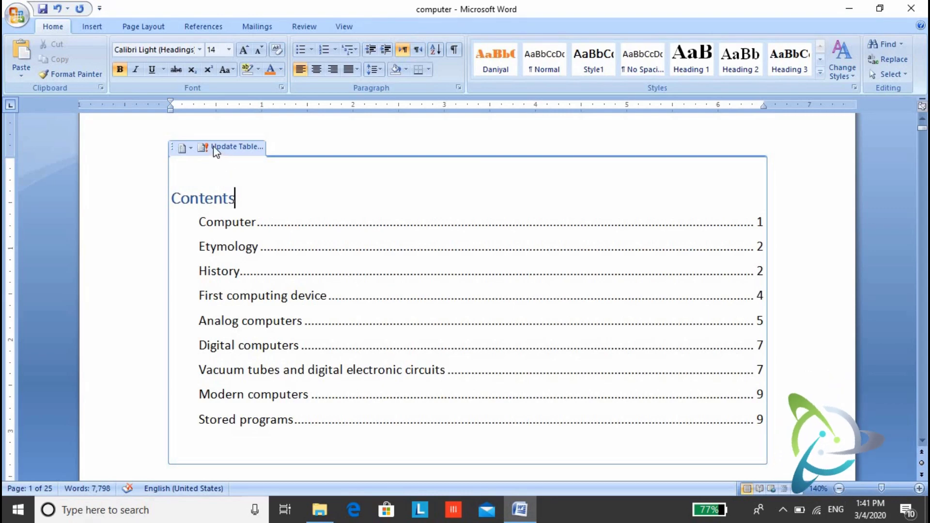
click(227, 146)
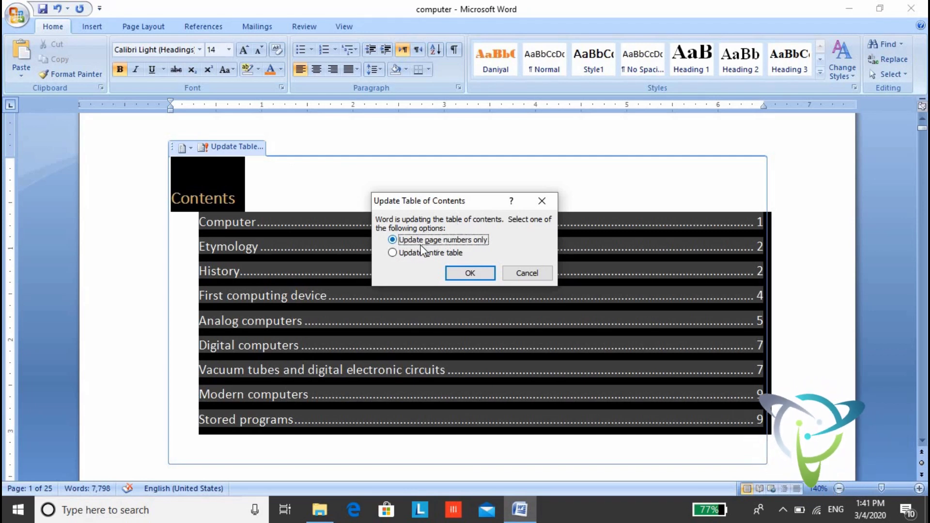
click(392, 253)
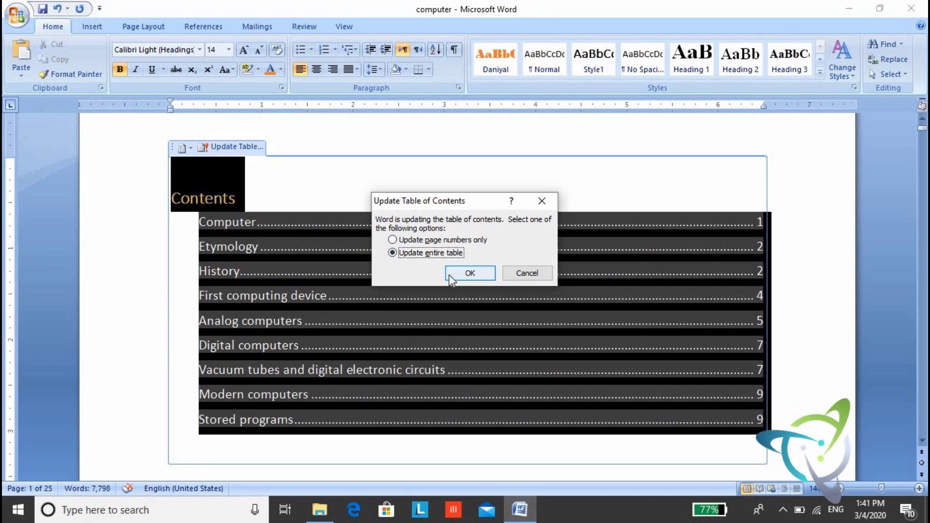
click(463, 274)
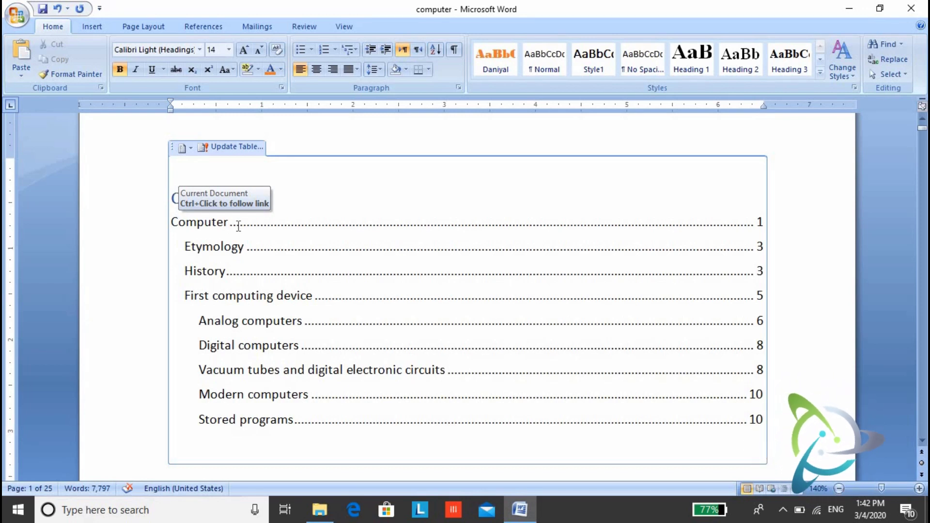
click(226, 222)
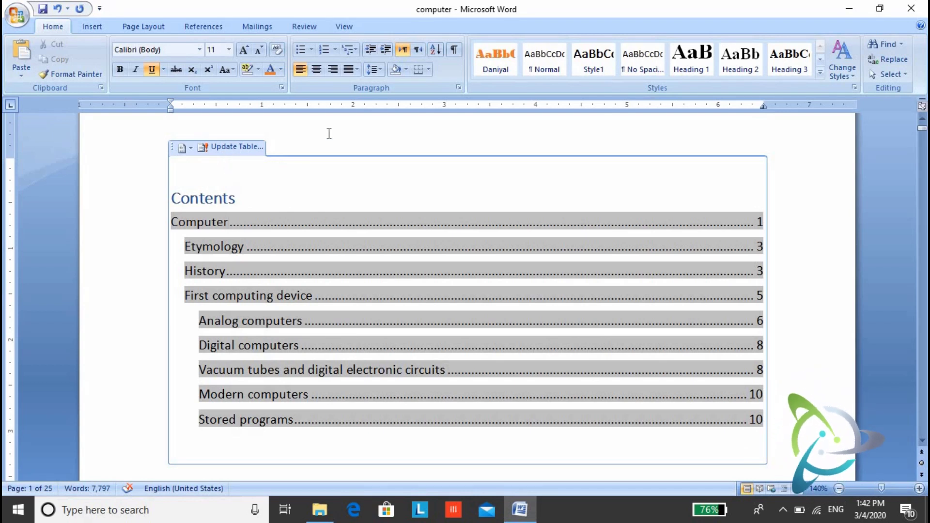
key(Up)
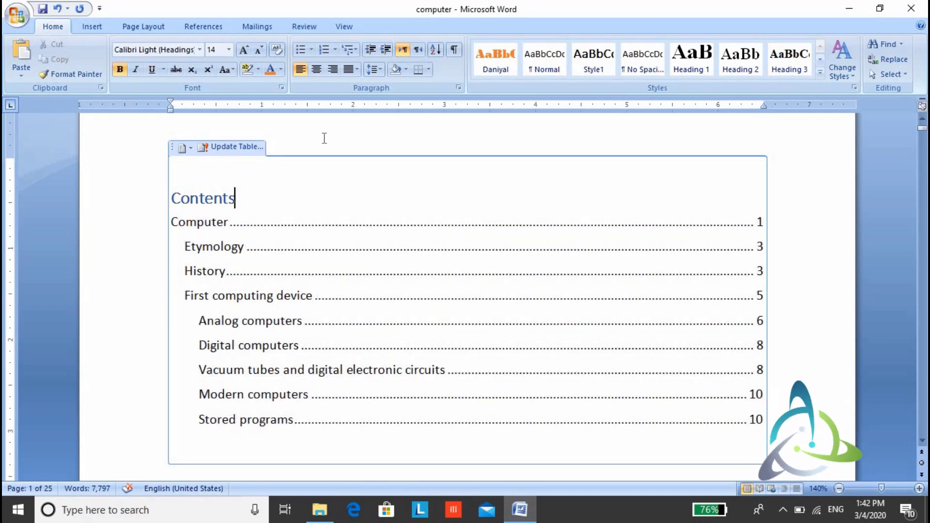